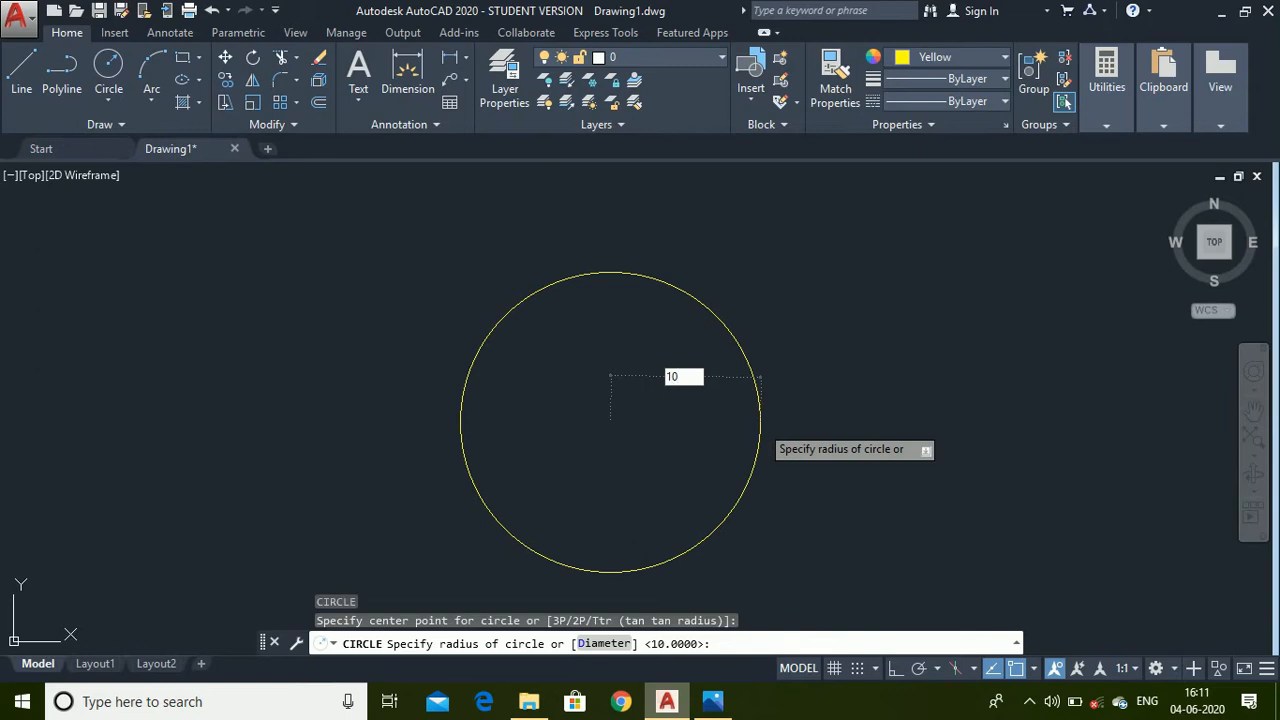
- Check the notch radius in the reference image 9-2d.png and draw a 1.6-radius circle centred on the large circle's right quadrant
scroll(686, 451, down, 1)
scroll(687, 453, up, 1)
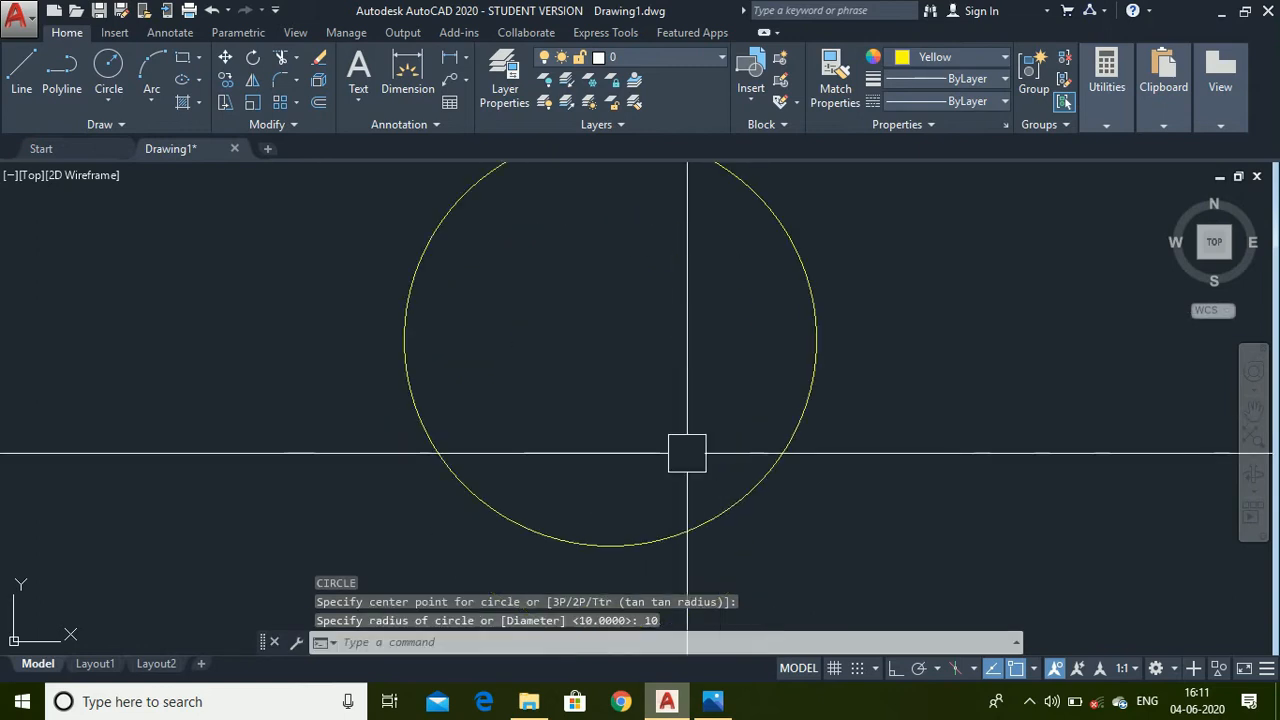
click(711, 703)
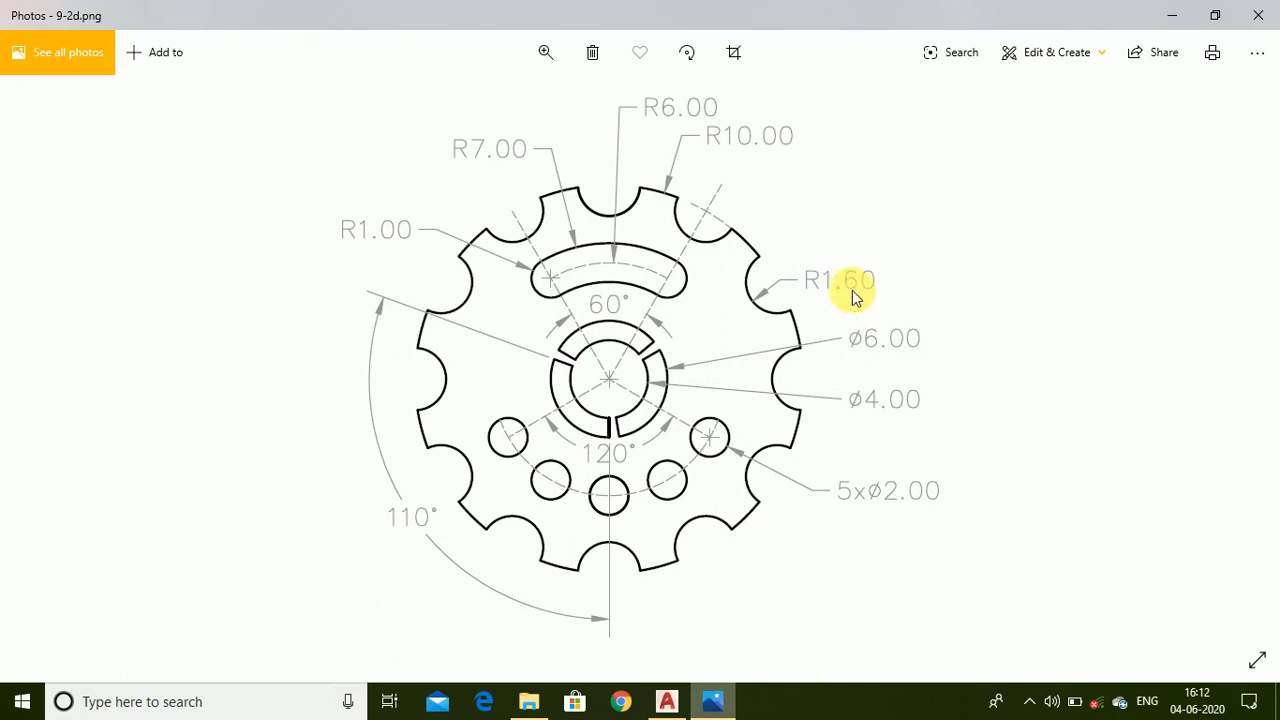
click(676, 705)
scroll(846, 293, up, 4)
key(Return)
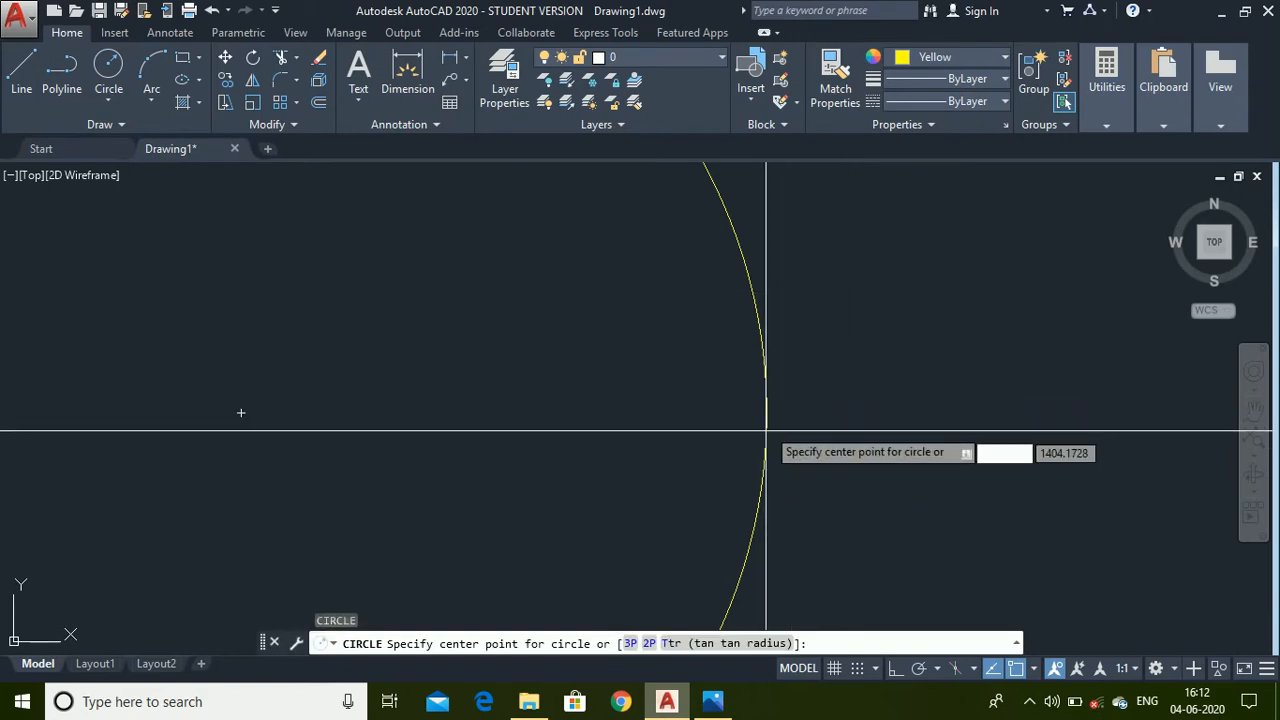
click(767, 410)
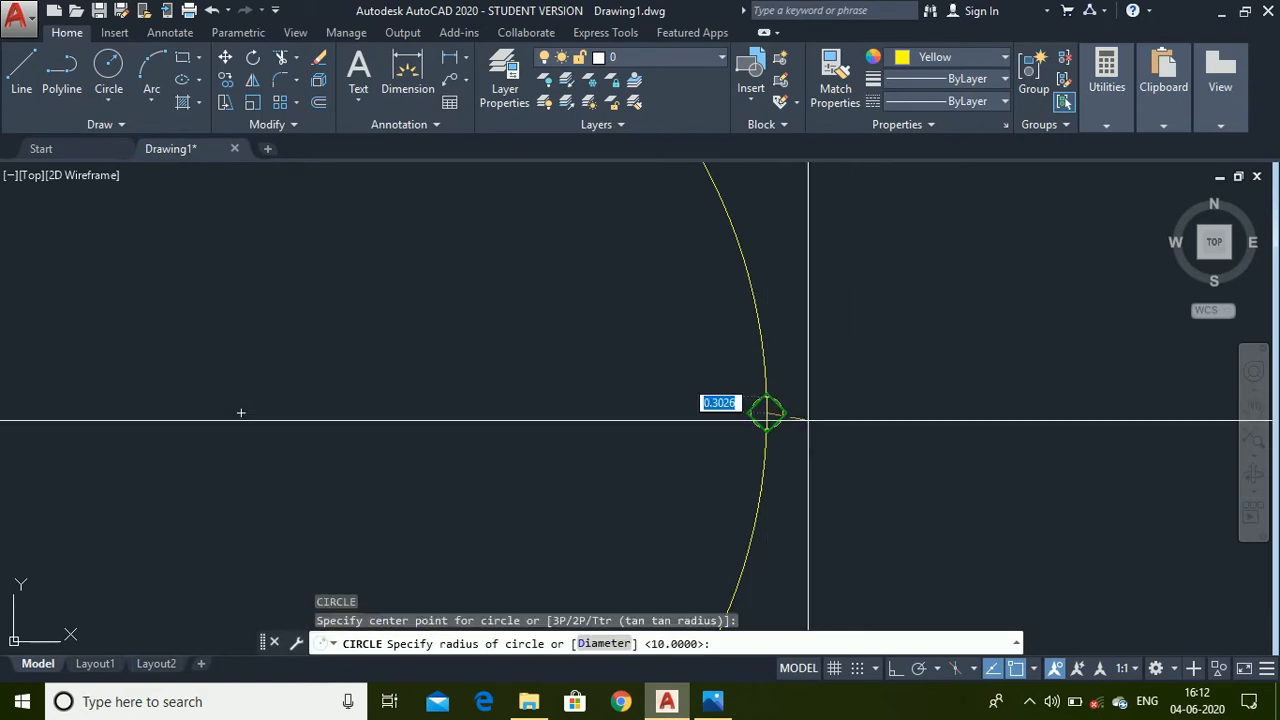
text(1)
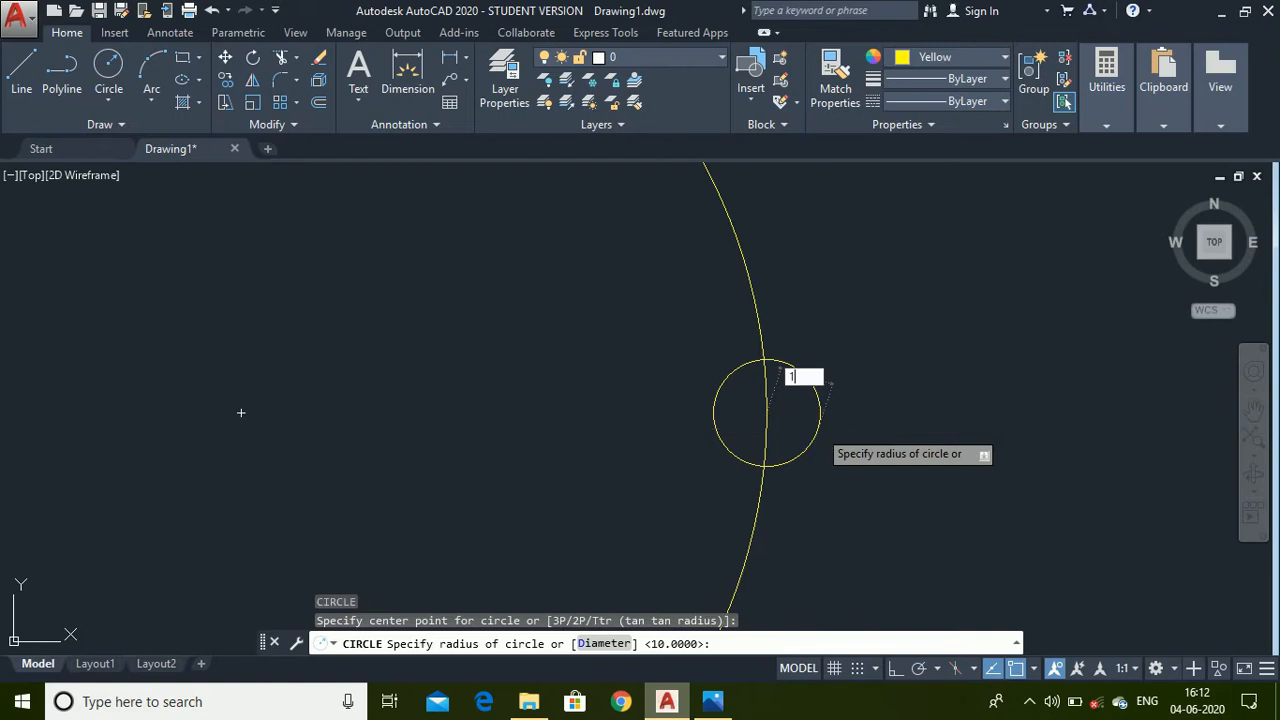
text(.6)
key(Return)
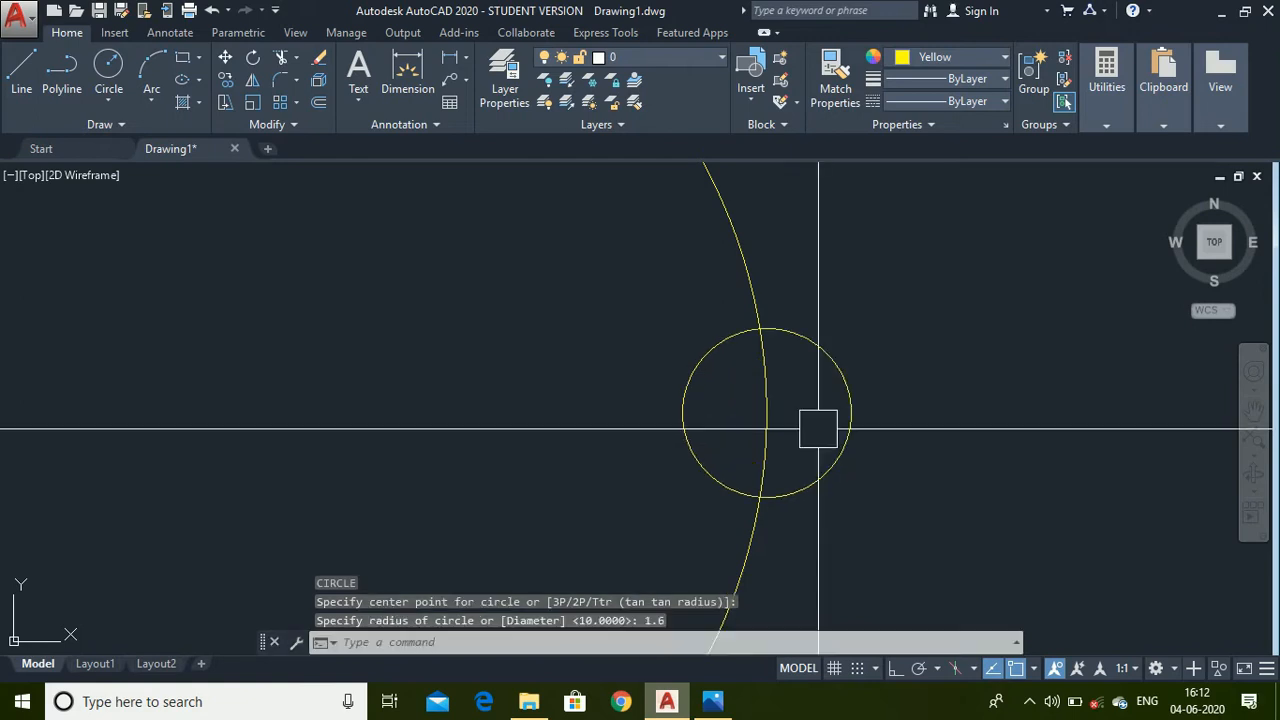
- Trim the small circle's outer half and the large circle's arc inside it to form a notch
text(tr)
key(Return)
key(Return)
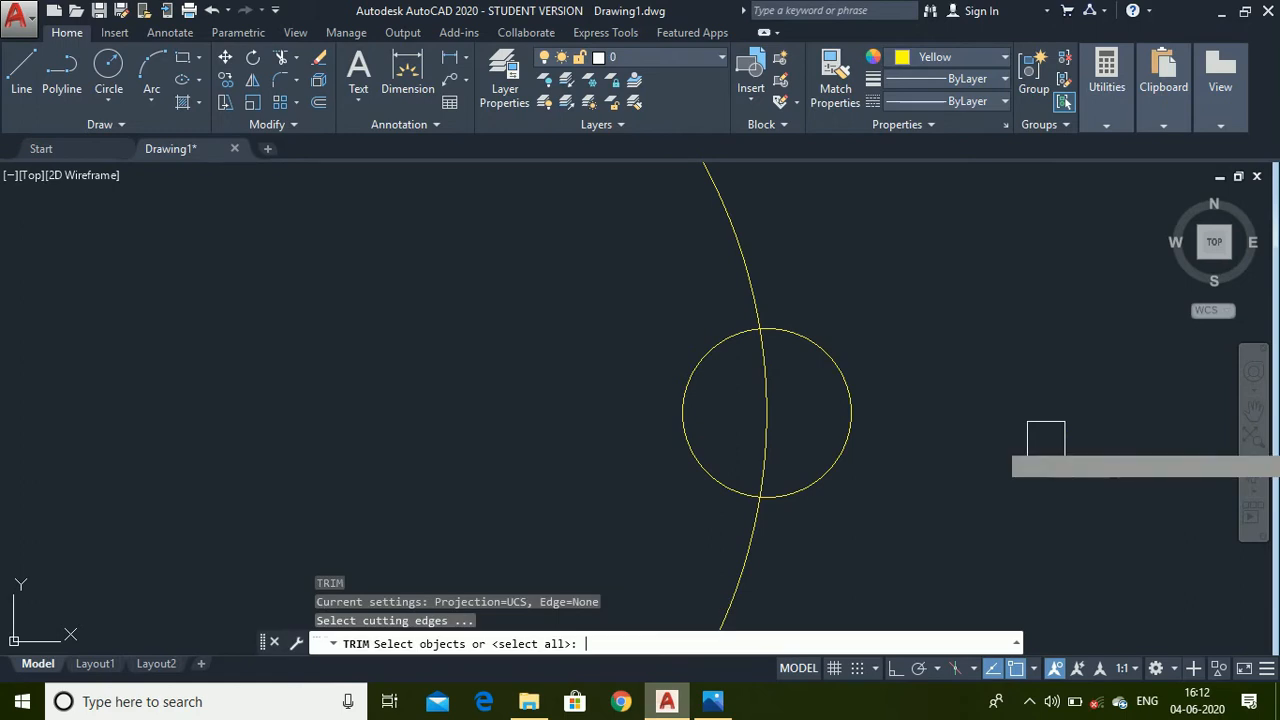
drag(926, 437, 728, 434)
scroll(799, 406, down, 4)
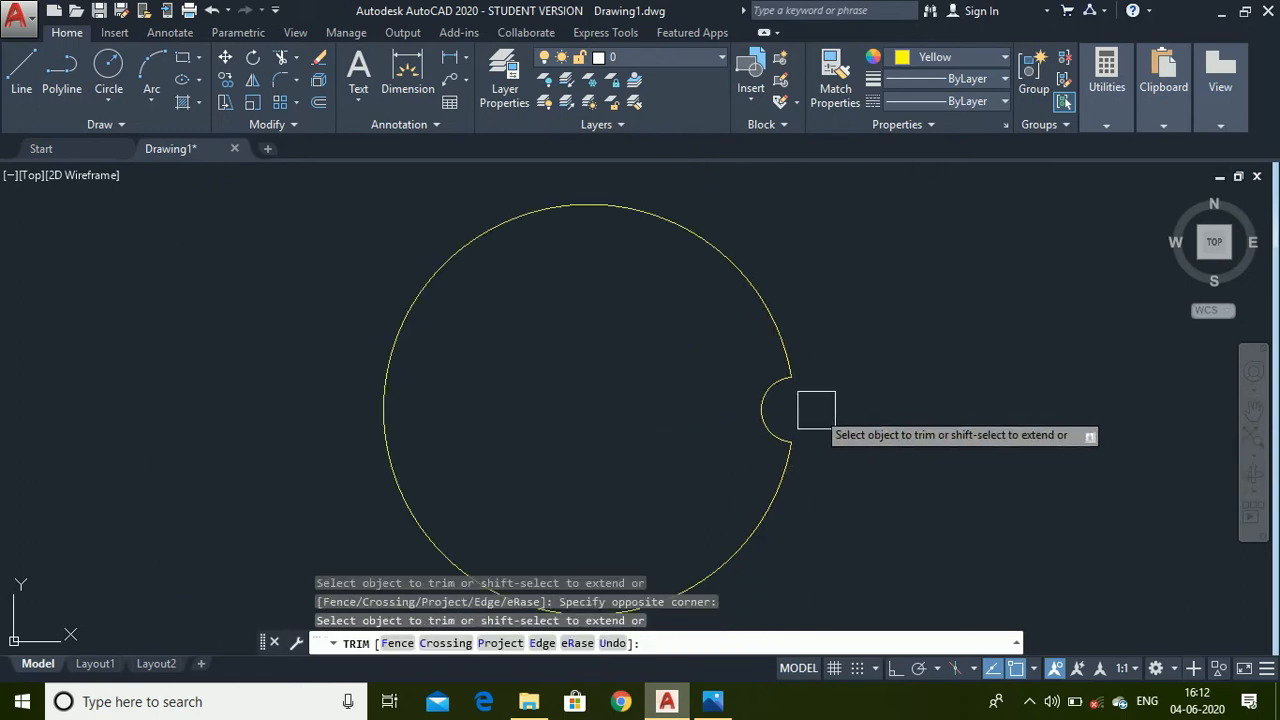
key(Return)
- Create a polar array of the notch arc around the large circle's centre with 12 items filling 360 degrees
text(array)
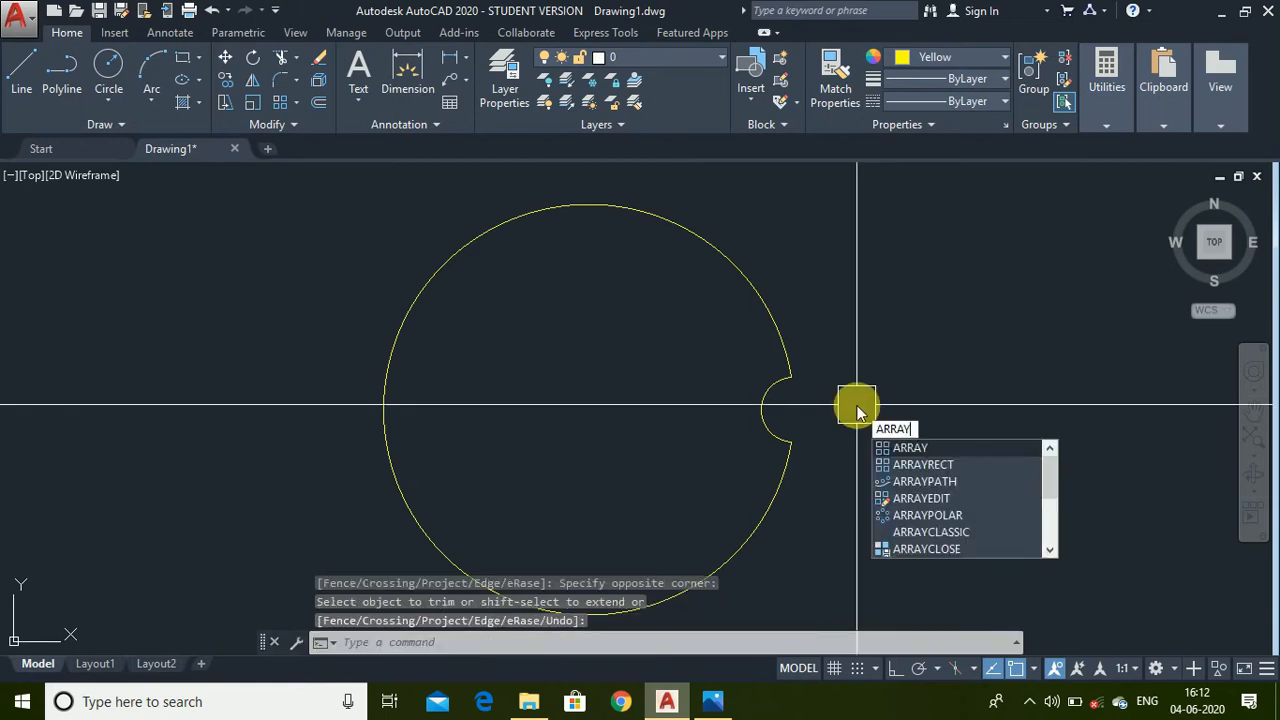
key(Return)
click(757, 427)
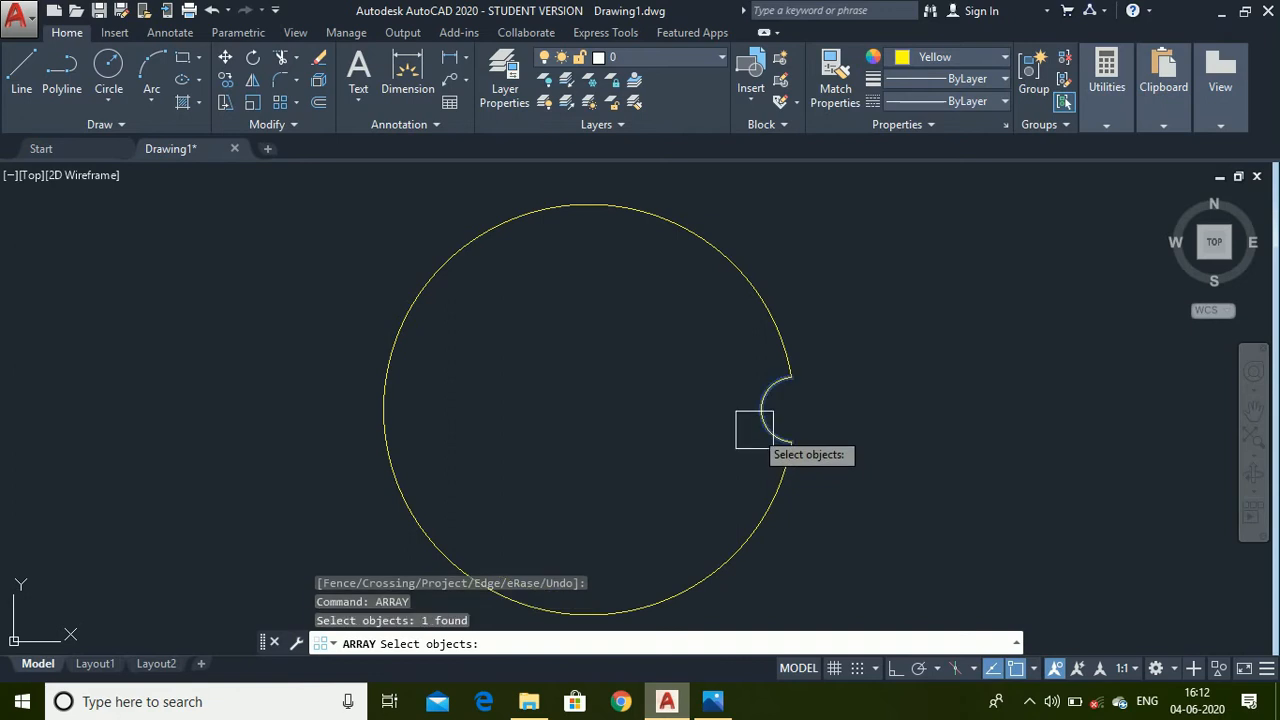
key(Return)
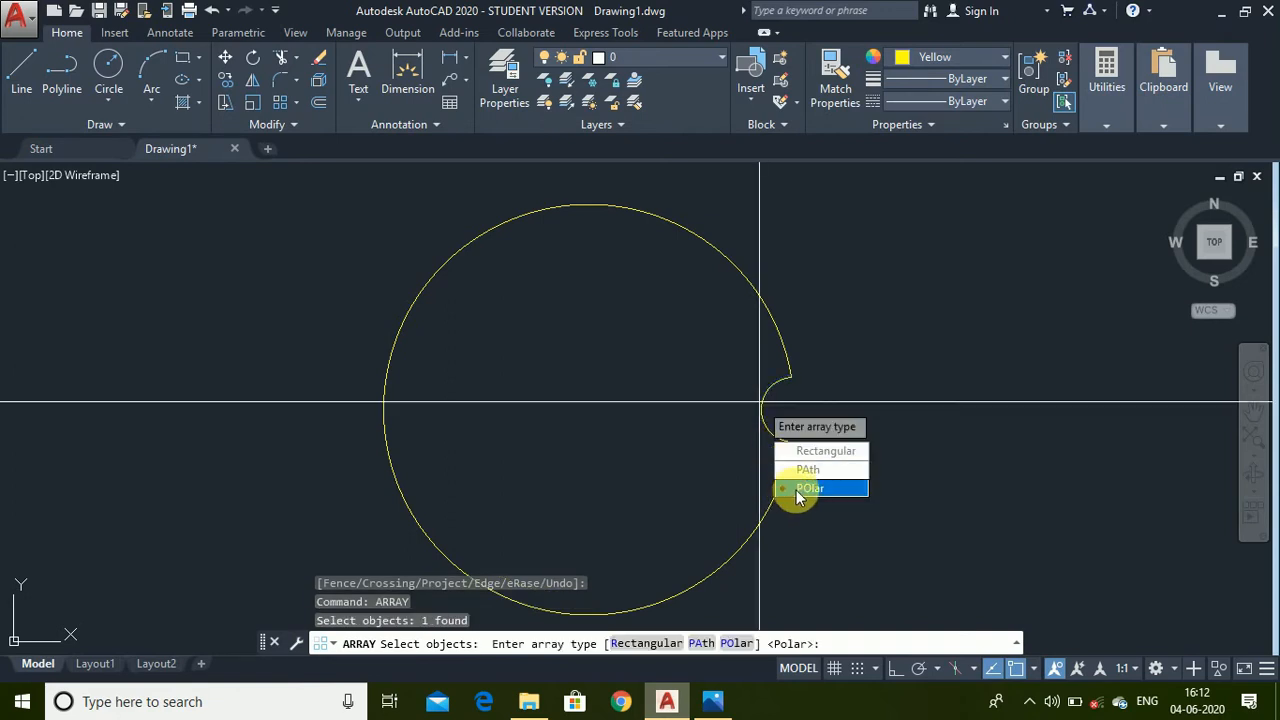
click(806, 489)
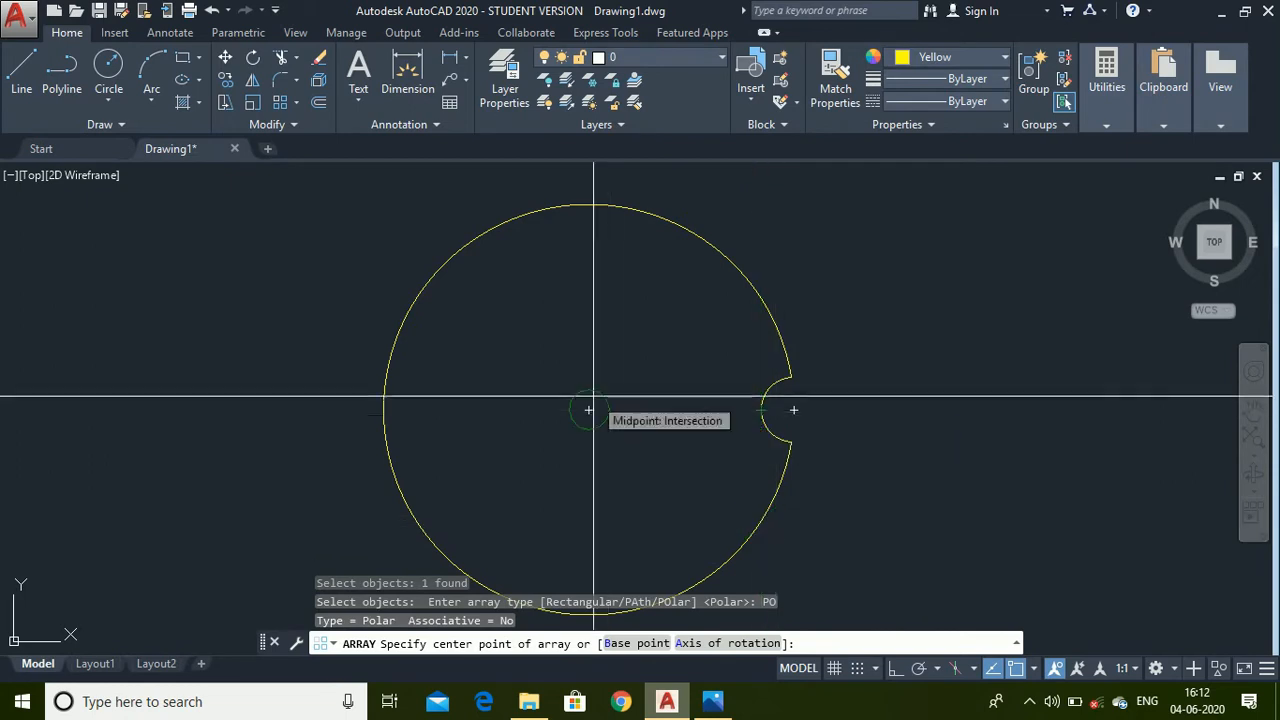
click(589, 410)
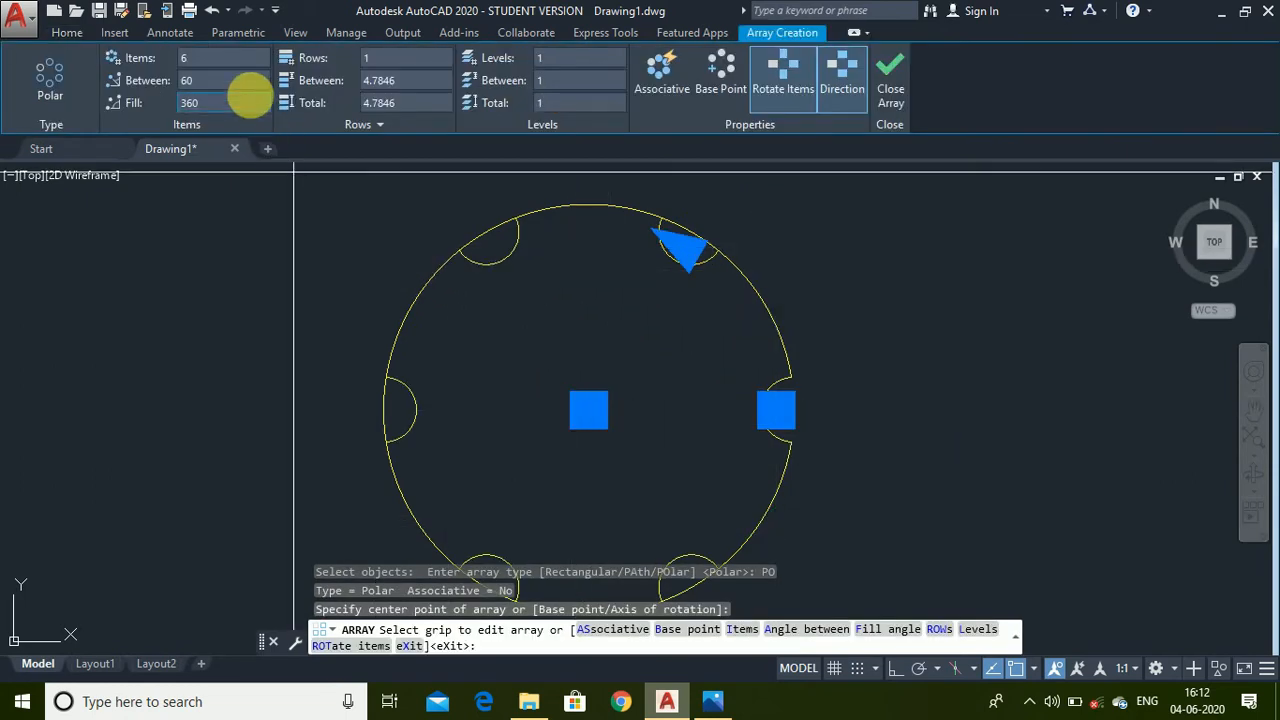
click(244, 74)
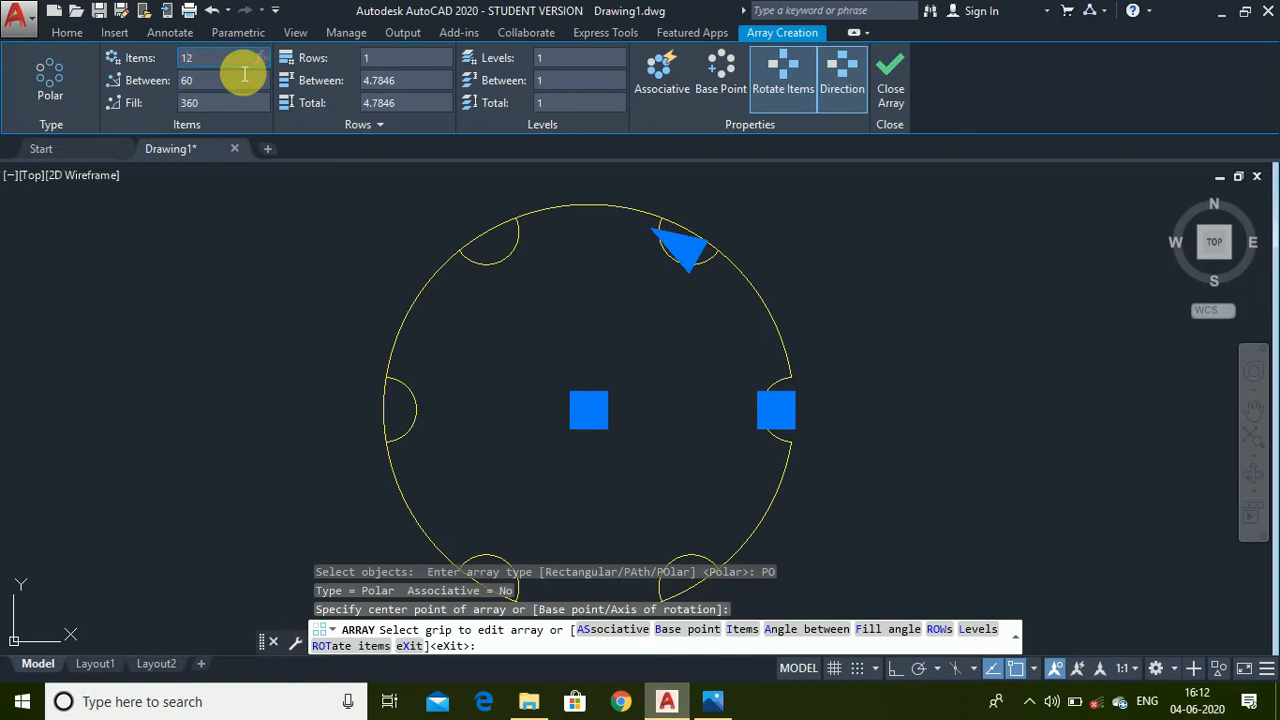
key(Return)
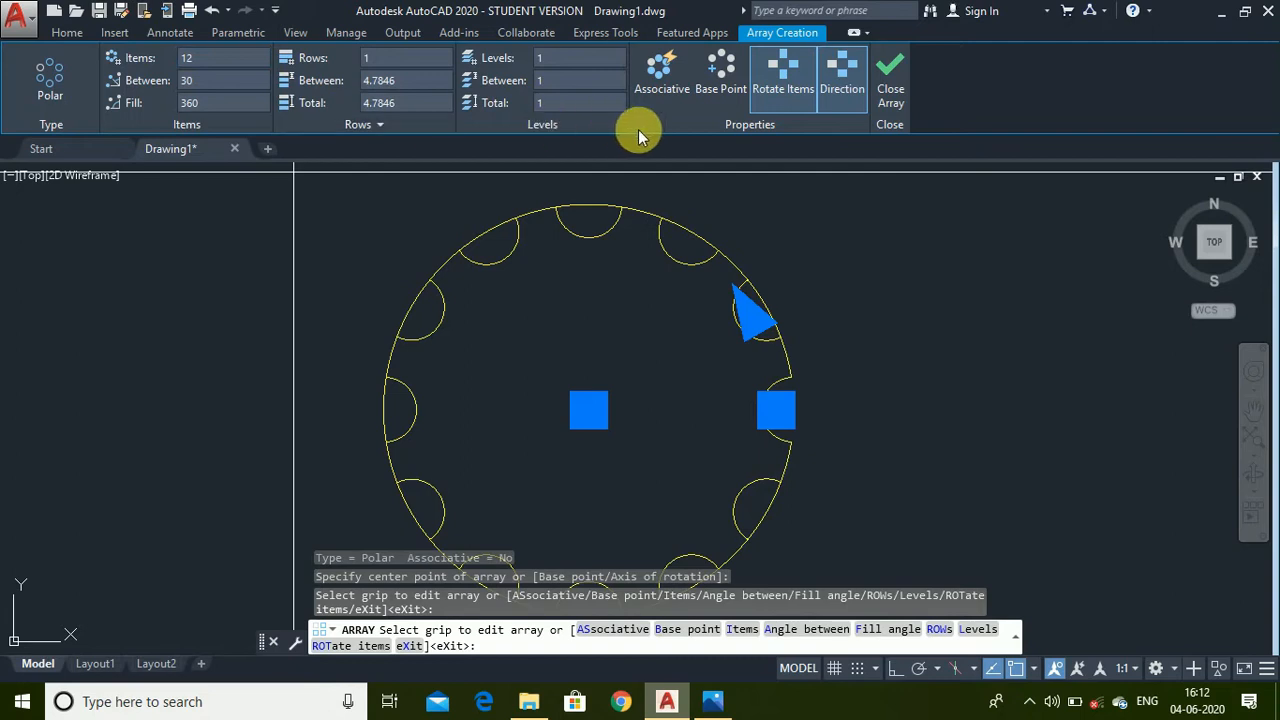
click(888, 97)
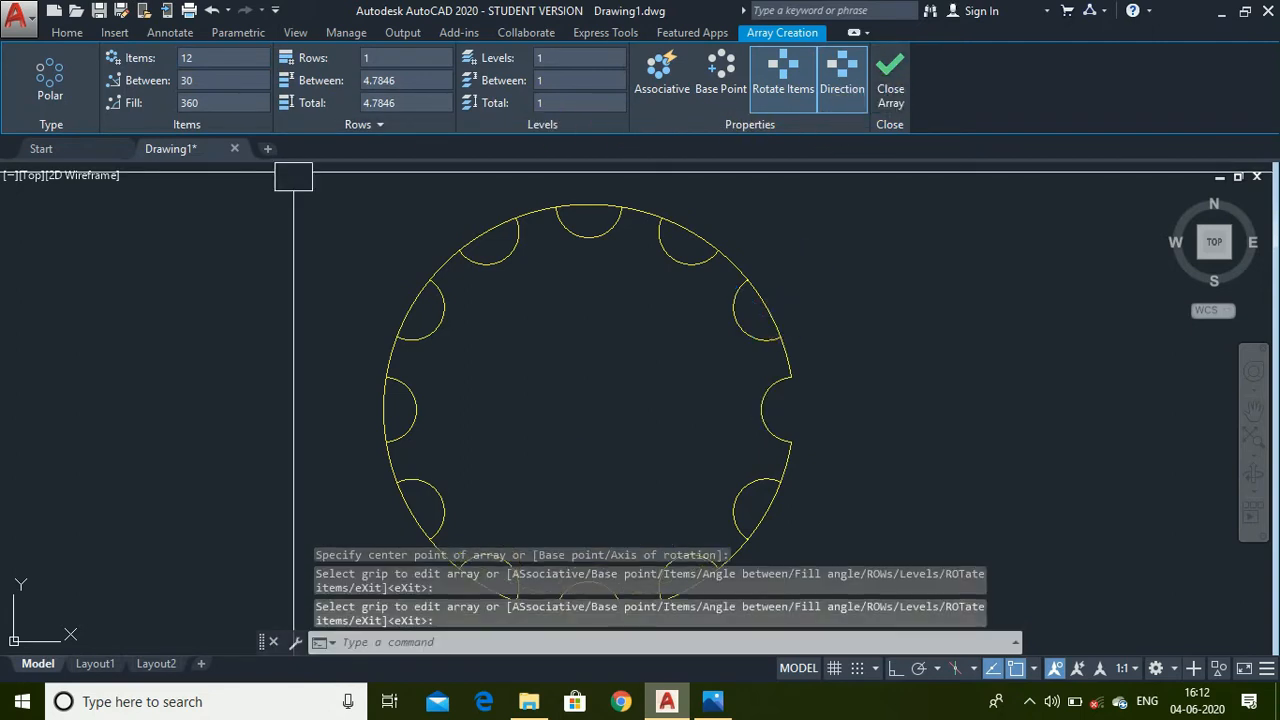
- Trim the large circle's arcs across all the arrayed notches to open up the toothed outline
scroll(790, 300, up, 4)
scroll(804, 278, up, 2)
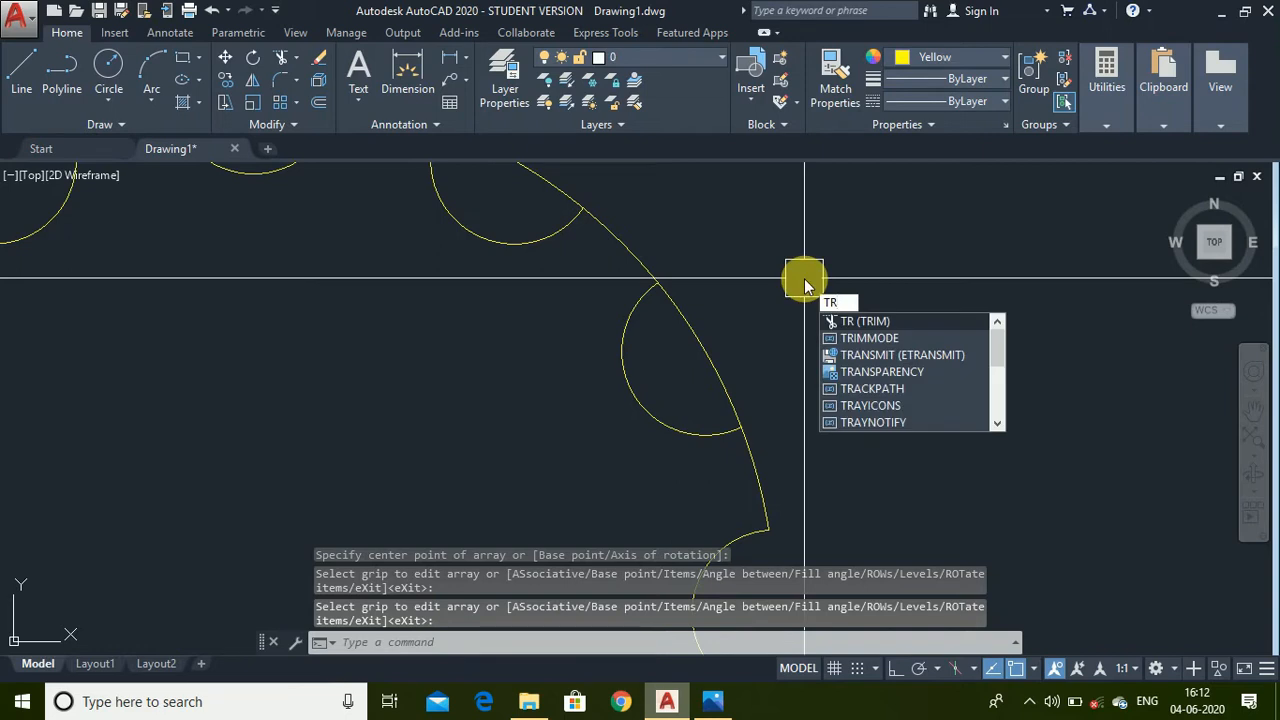
key(Return)
key(Return)
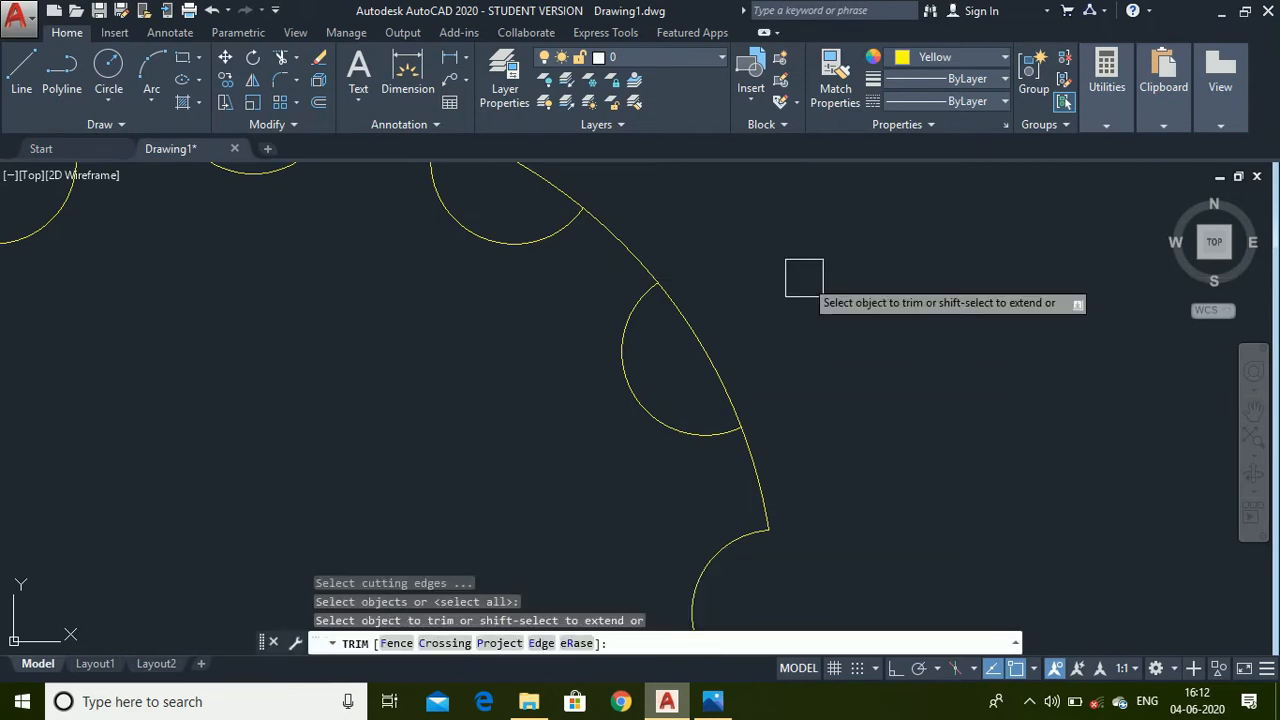
click(721, 352)
scroll(721, 352, down, 3)
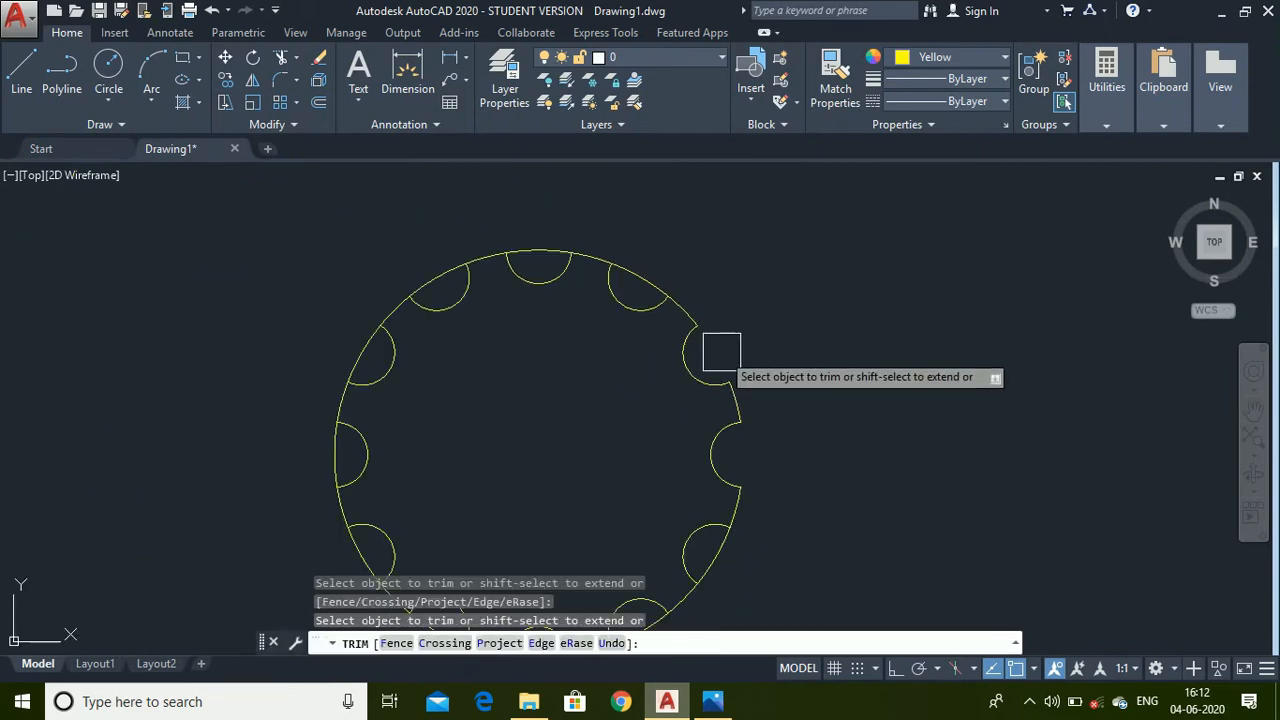
scroll(720, 349, up, 5)
scroll(657, 294, down, 4)
scroll(646, 326, up, 5)
scroll(452, 249, down, 5)
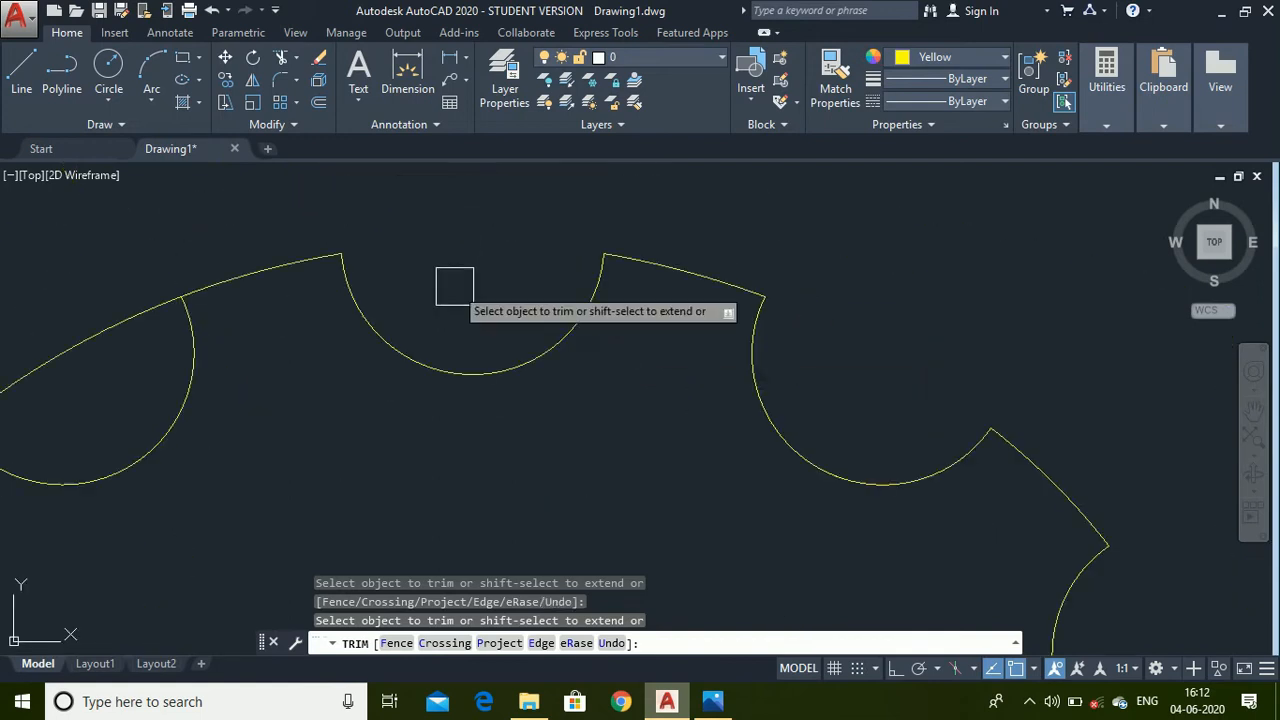
scroll(252, 319, up, 4)
scroll(277, 397, up, 6)
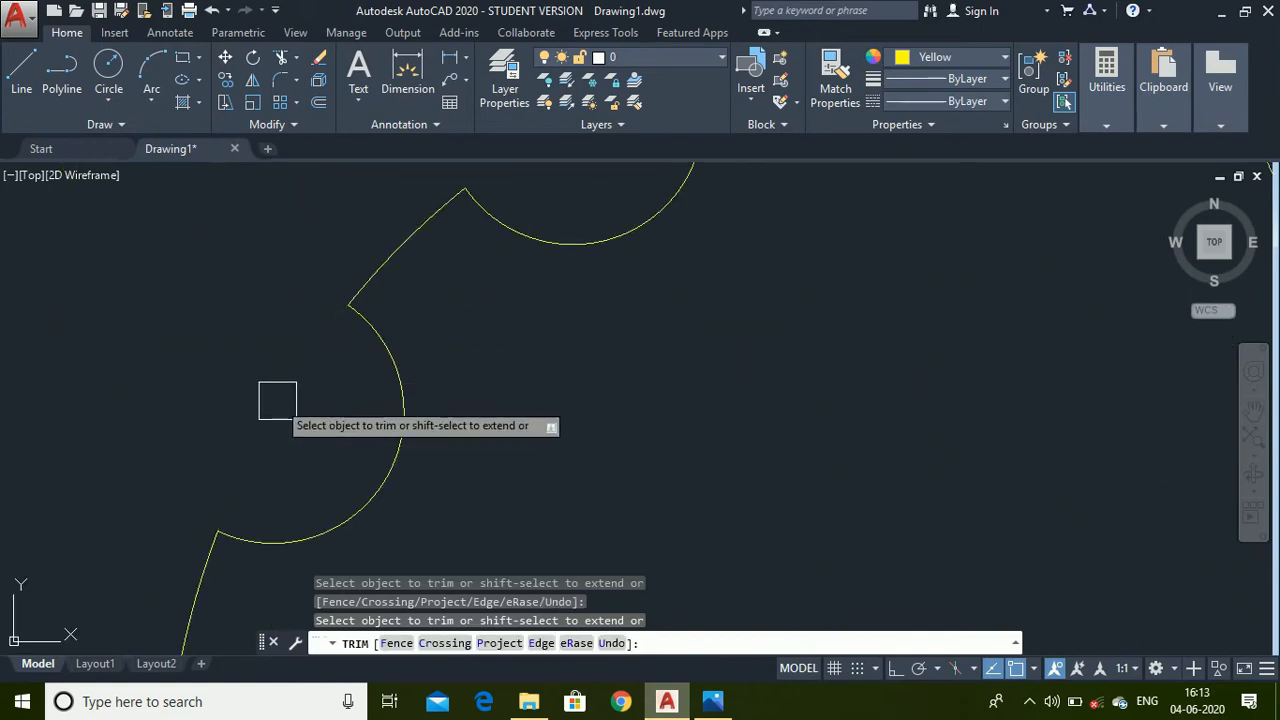
scroll(400, 515, down, 4)
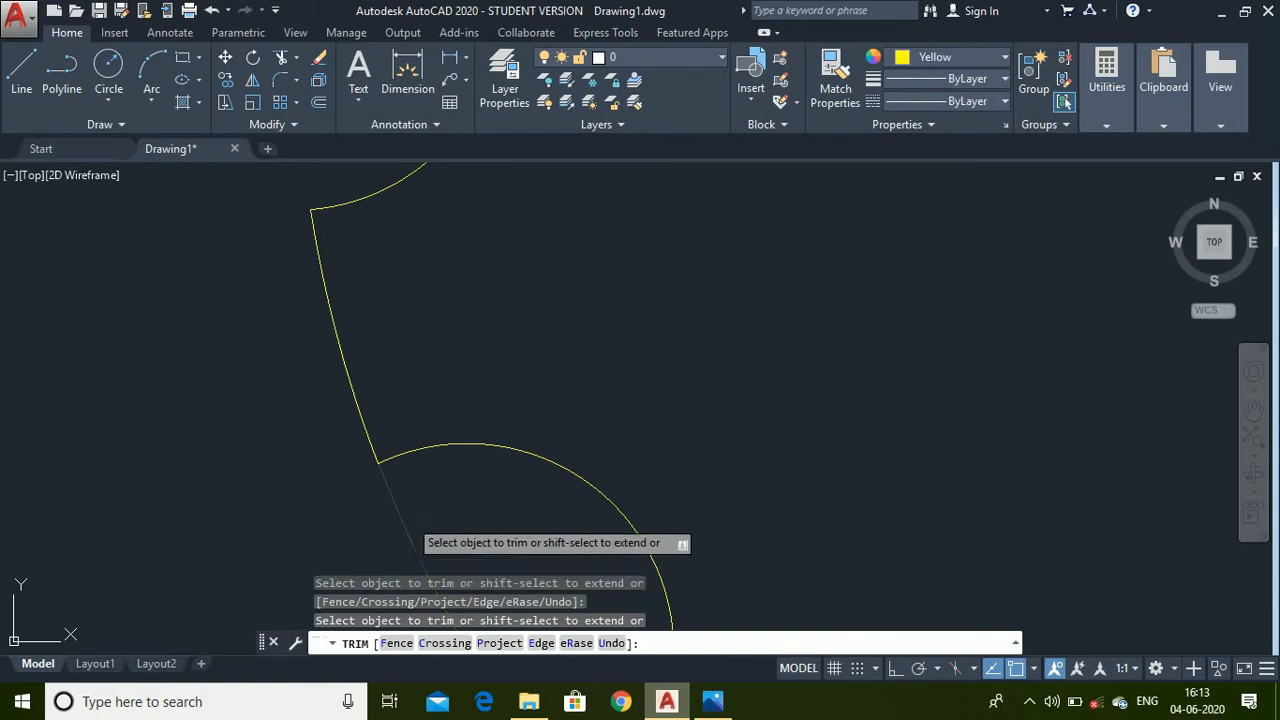
scroll(503, 486, up, 2)
scroll(416, 397, down, 2)
scroll(631, 466, up, 3)
scroll(770, 455, down, 1)
scroll(729, 406, up, 3)
scroll(800, 271, down, 7)
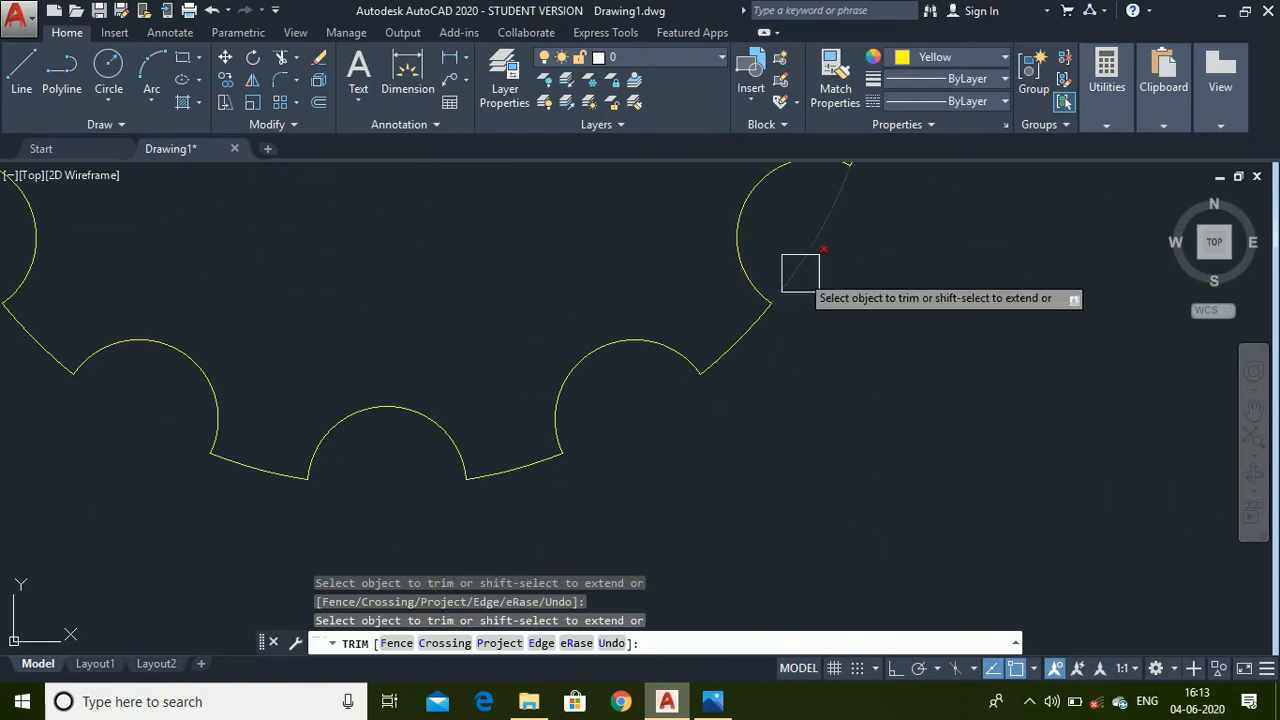
scroll(896, 250, up, 3)
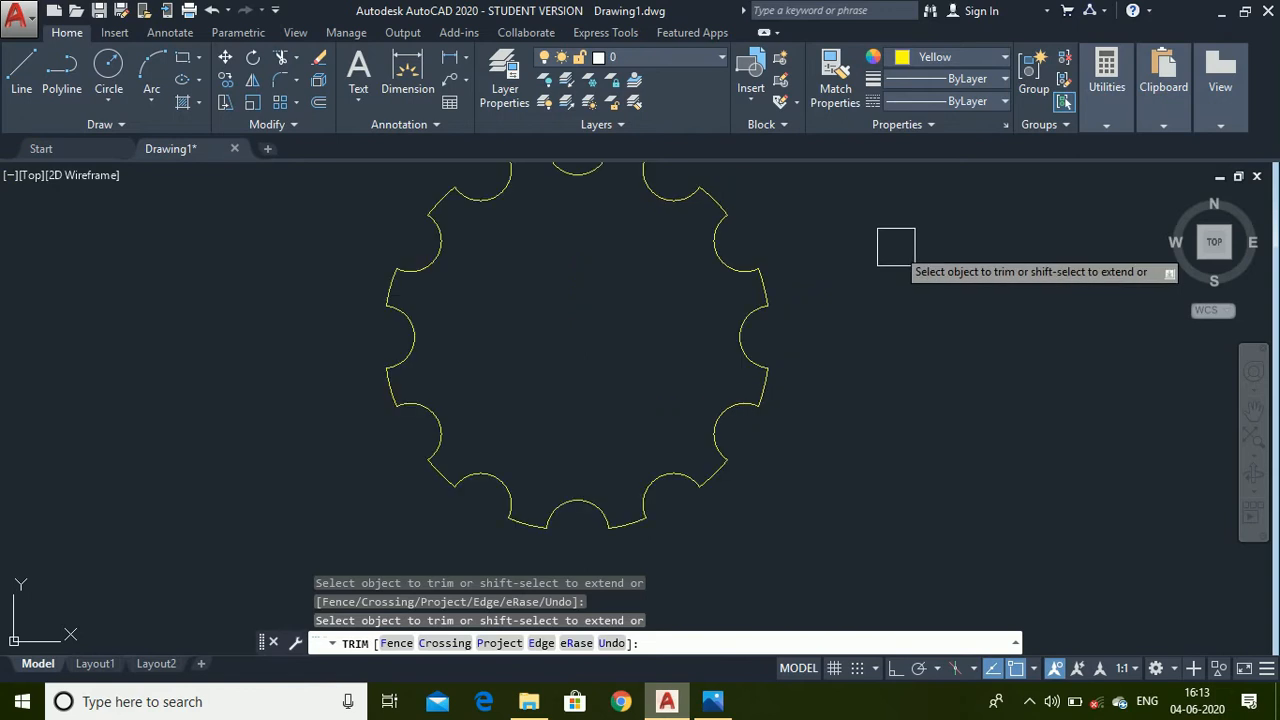
key(Return)
- Check the slot radii in the reference image and draw a circle of radius 7 at the toothed outline's centre
click(712, 705)
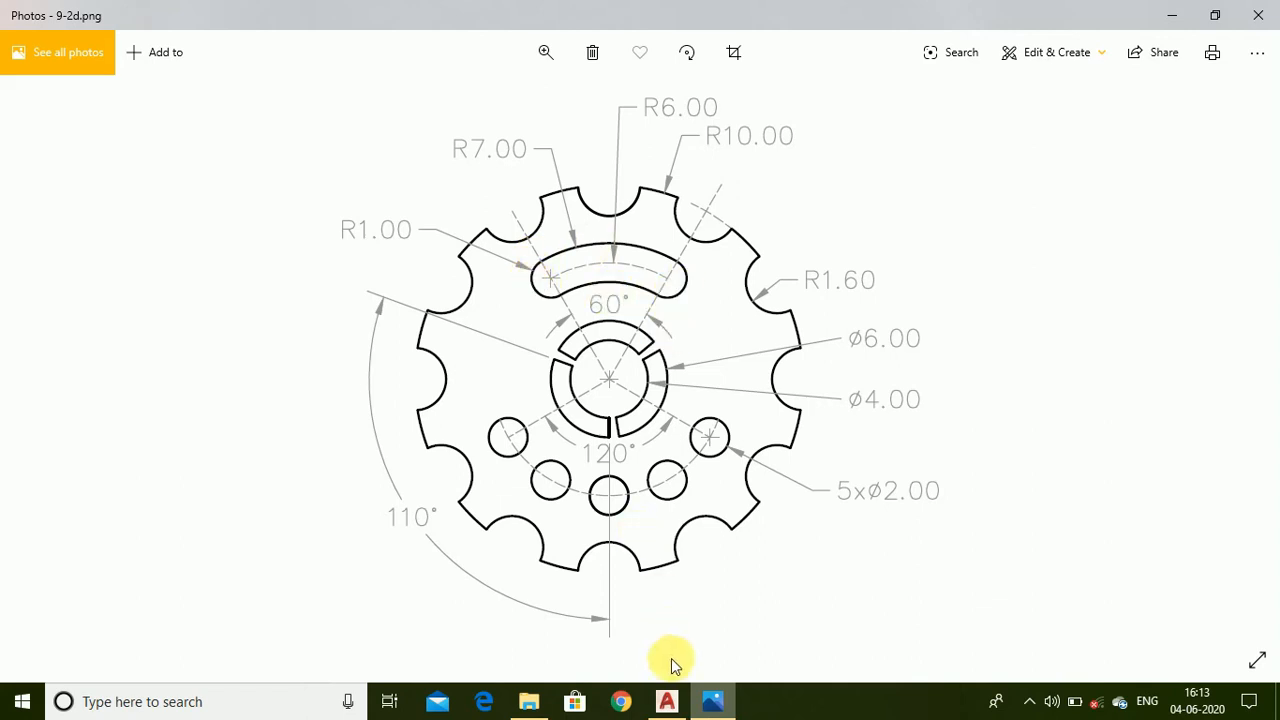
click(668, 703)
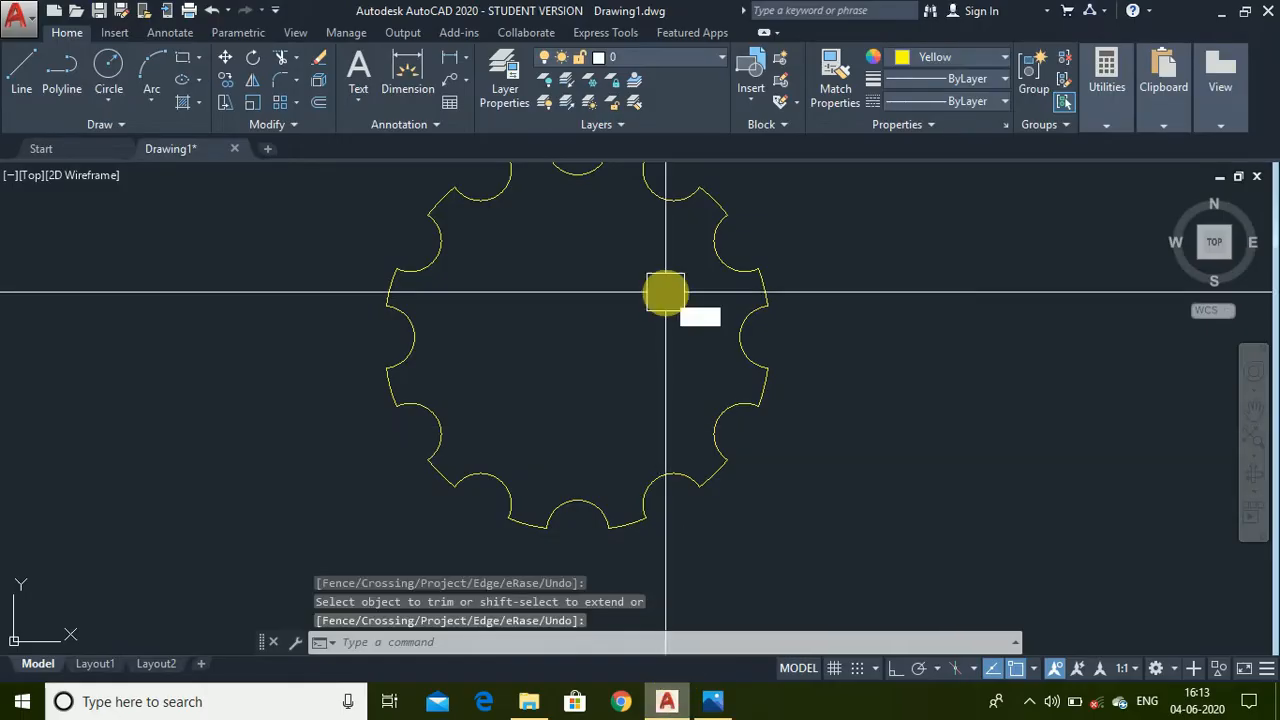
key(Return)
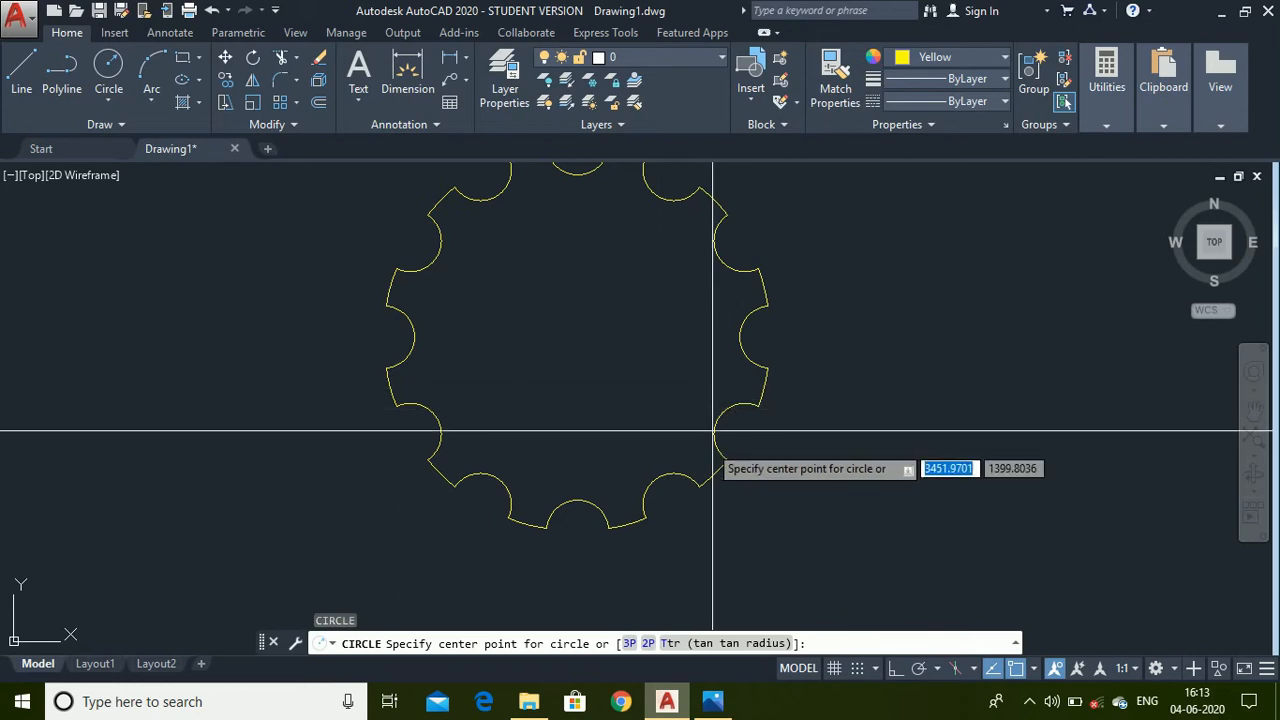
click(578, 337)
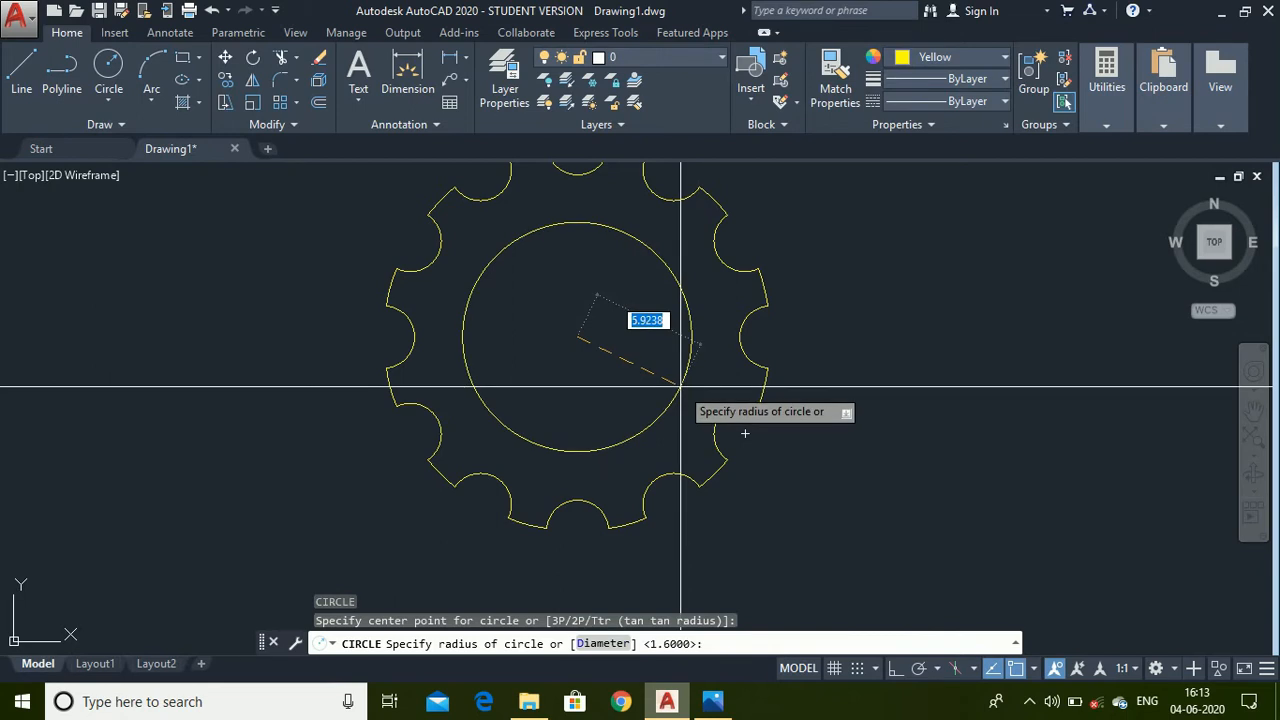
click(681, 390)
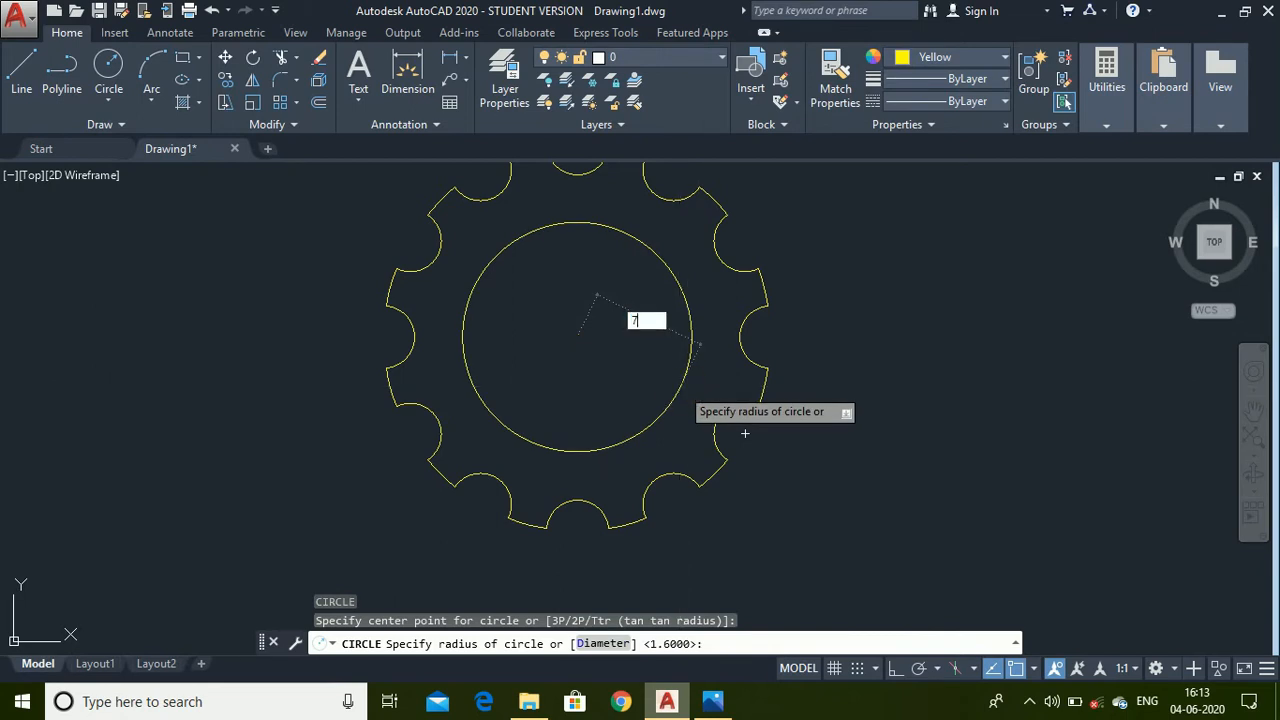
text(7)
key(Return)
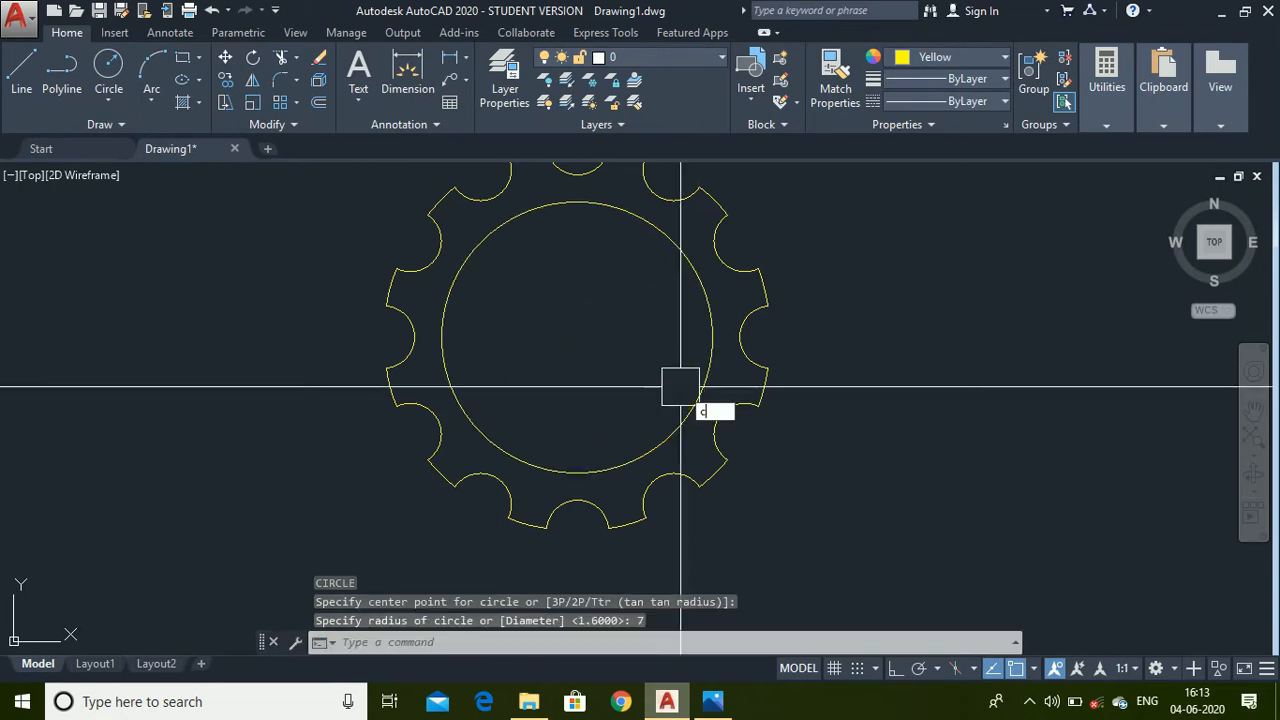
- Draw a concentric circle of radius 6 at the toothed outline's centre
text(c)
key(Return)
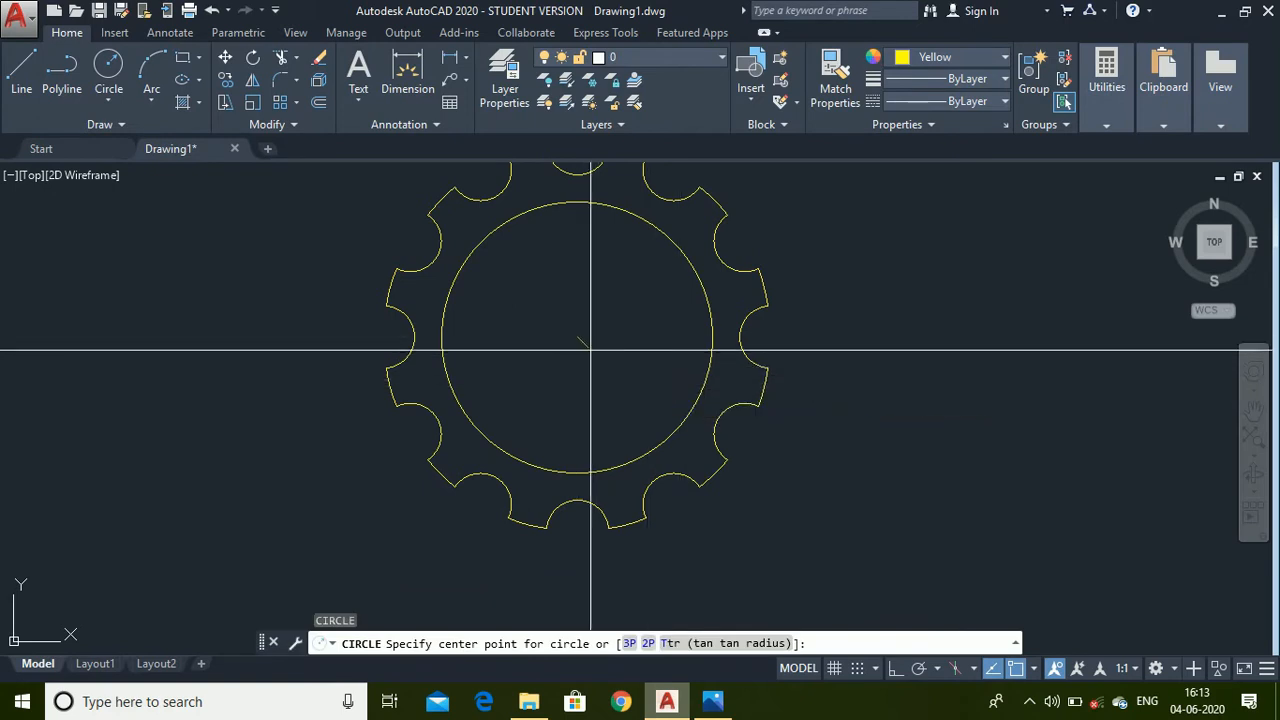
click(577, 336)
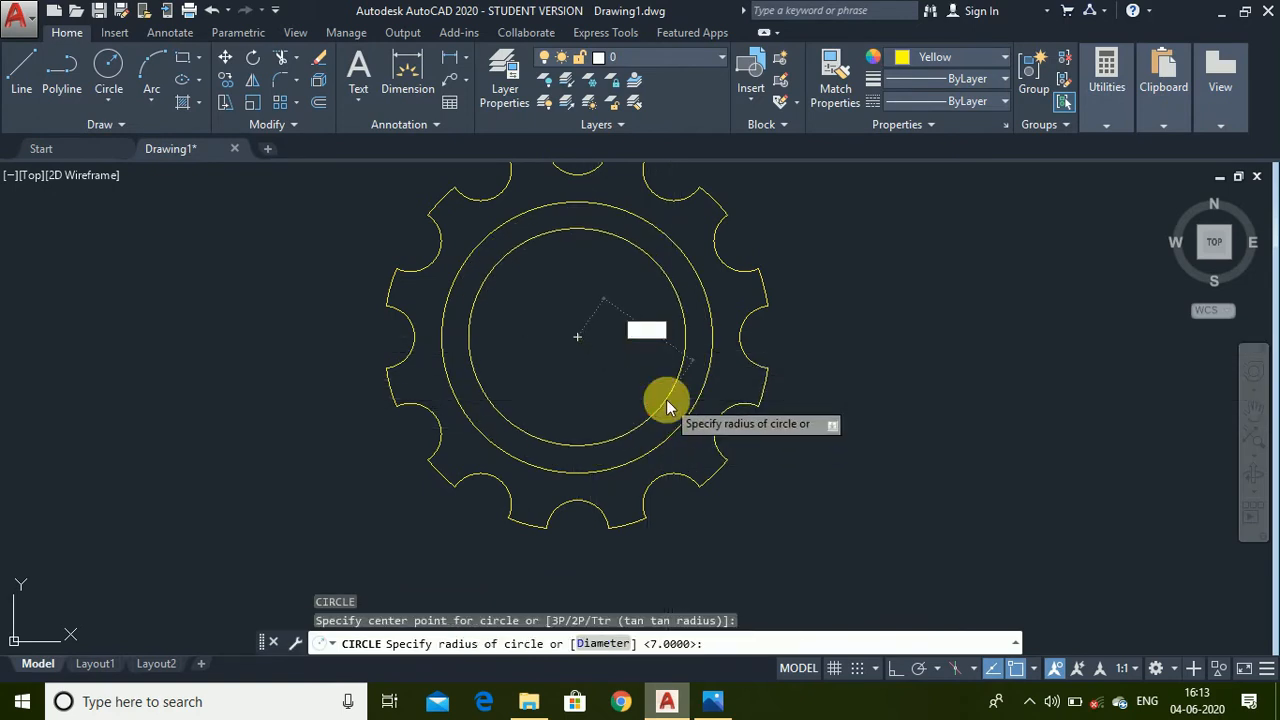
text(6)
key(Return)
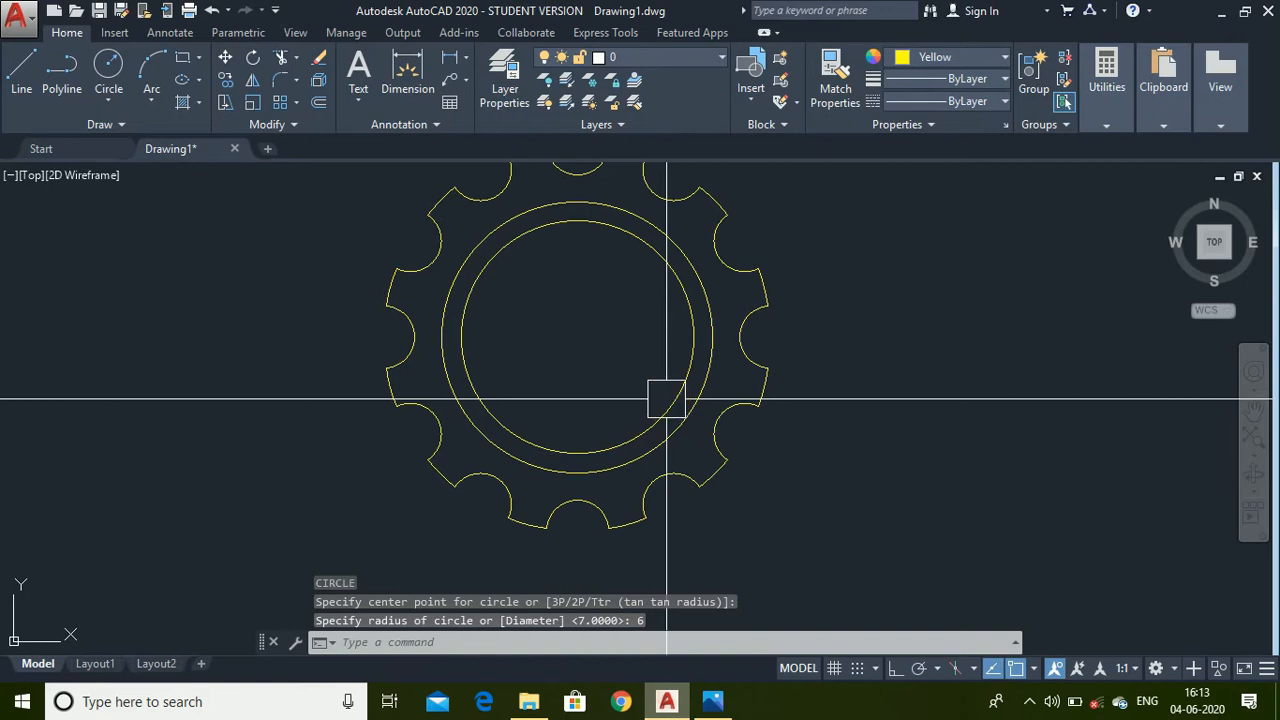
- Draw a concentric circle of radius 5 at the toothed outline's centre
text(c)
key(Return)
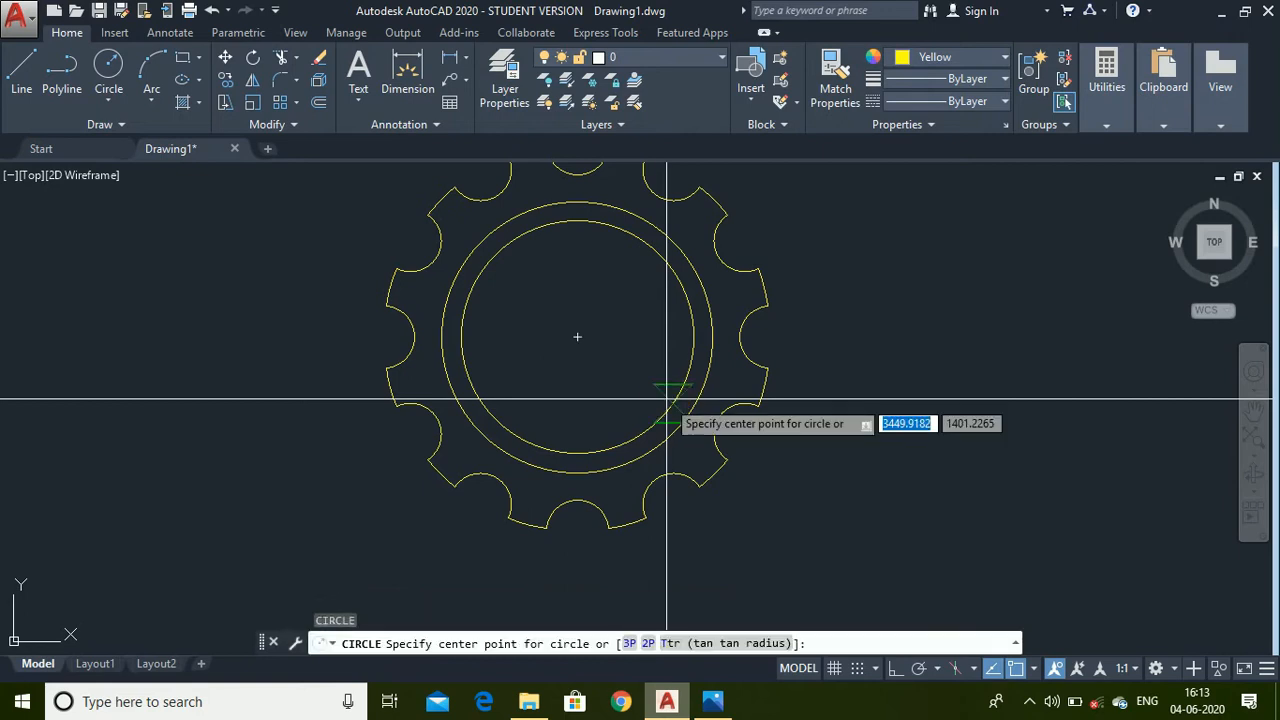
click(586, 341)
key(BackSpace)
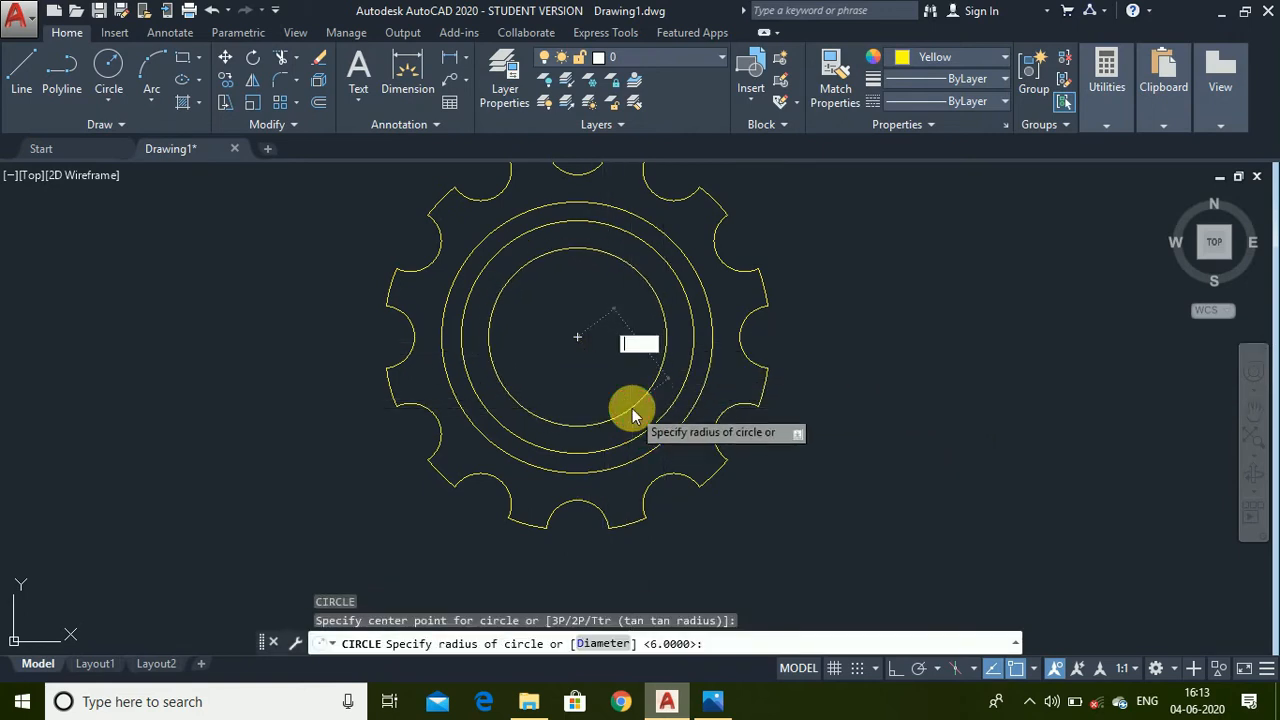
key(Return)
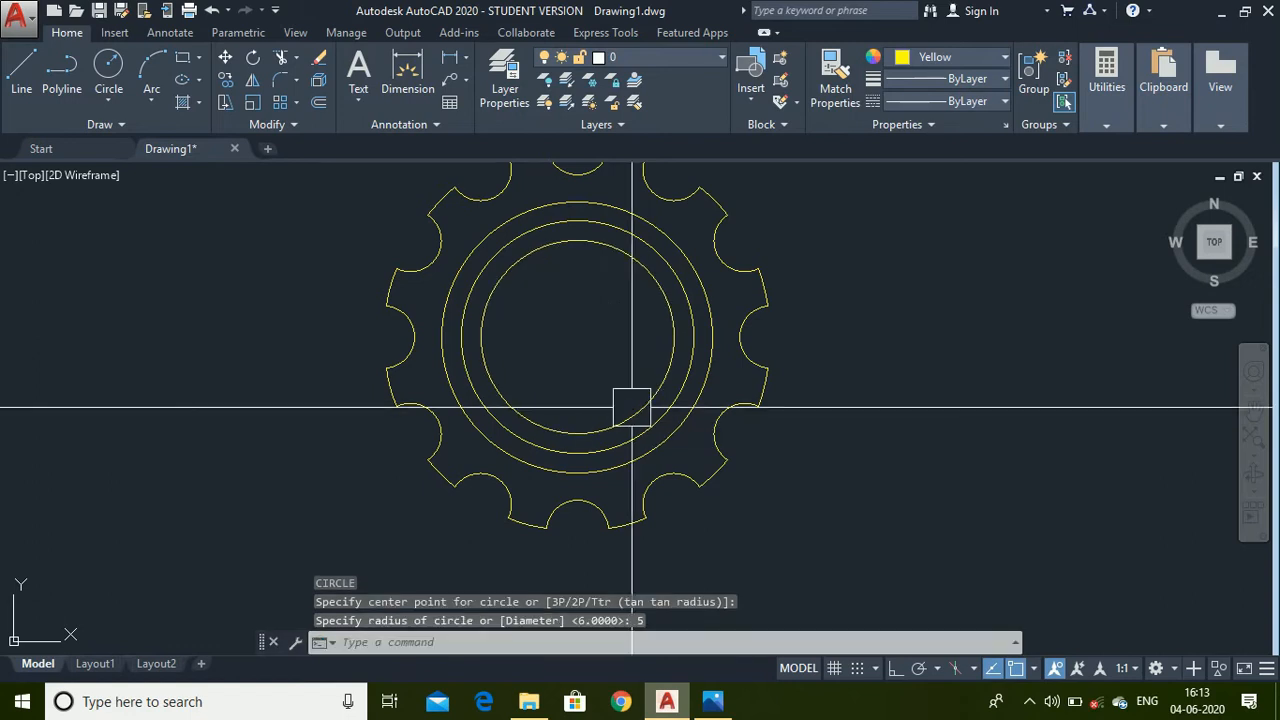
- Check the slot angle in the reference image and draw a line at 60 degrees from the wheel's centre to beyond the toothed outline
click(710, 698)
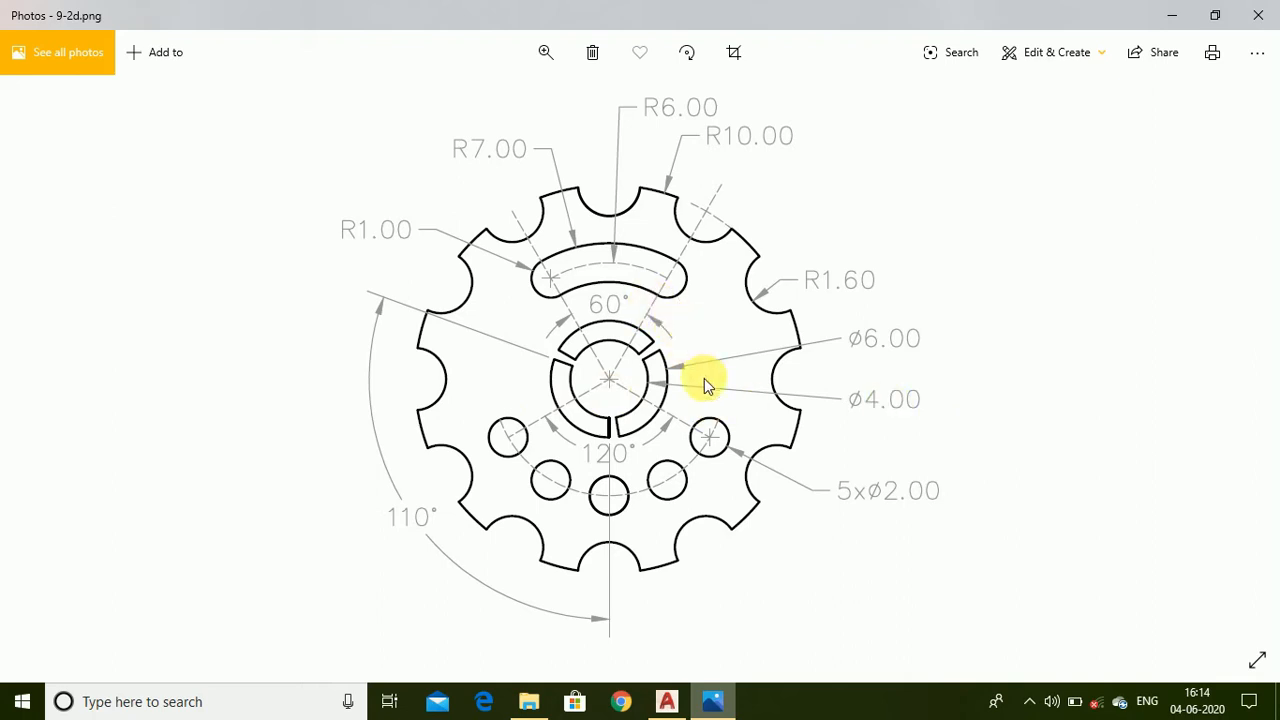
click(667, 701)
scroll(803, 323, down, 2)
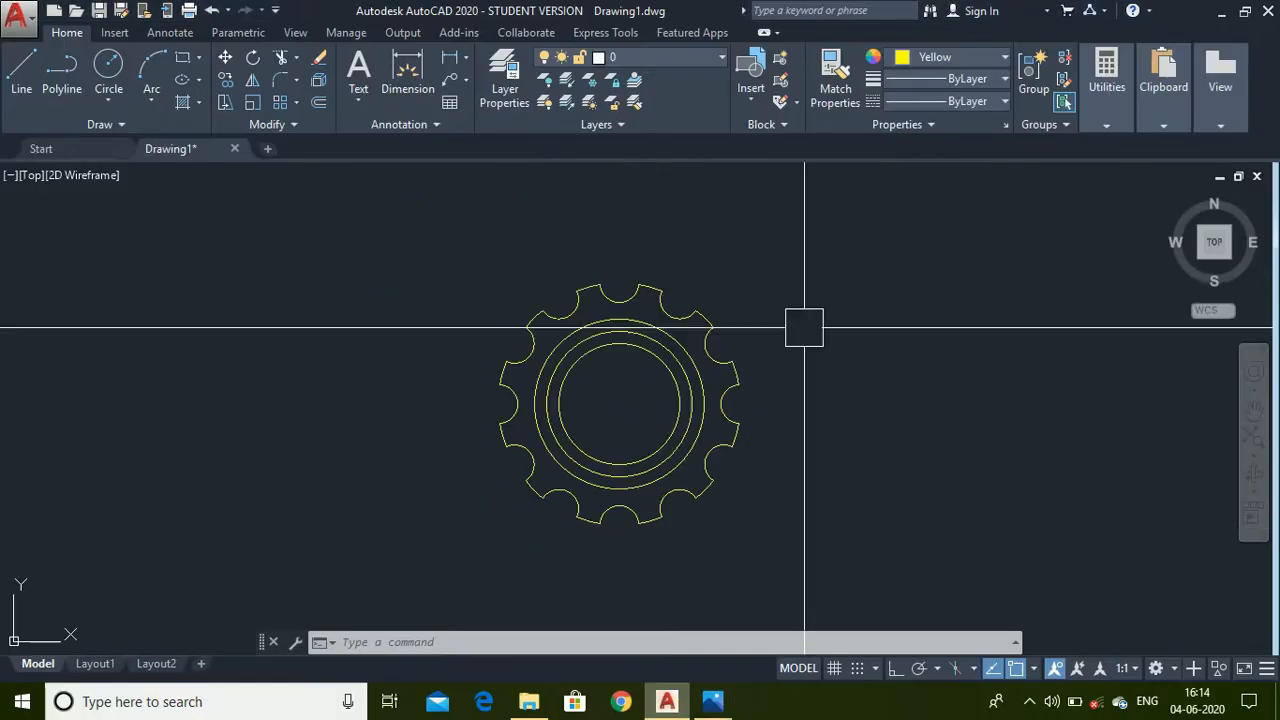
scroll(735, 410, up, 4)
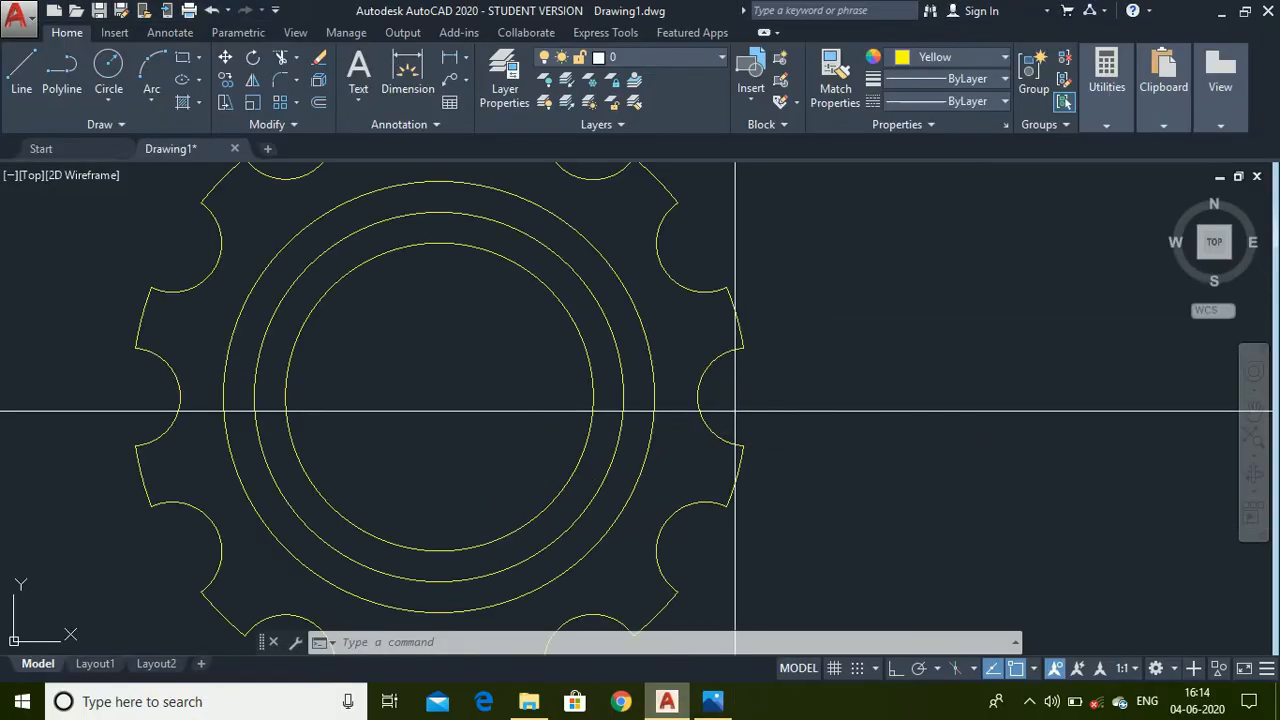
text(l)
key(Return)
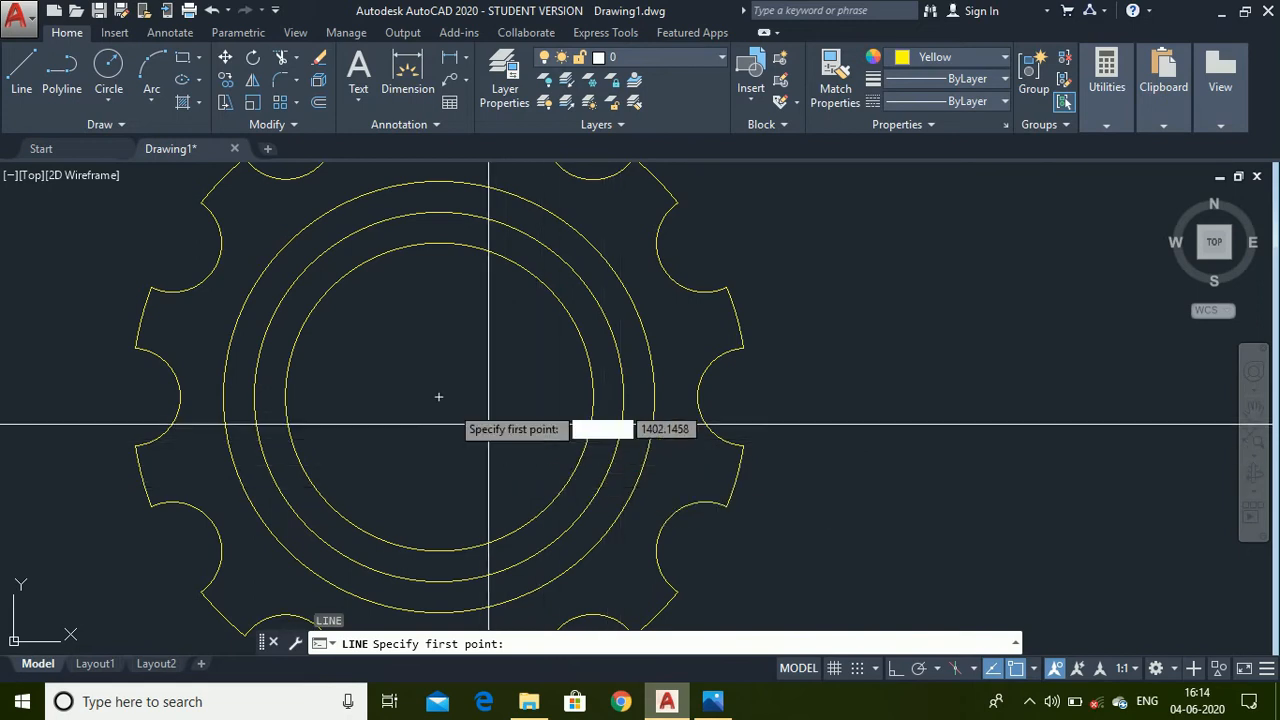
click(440, 398)
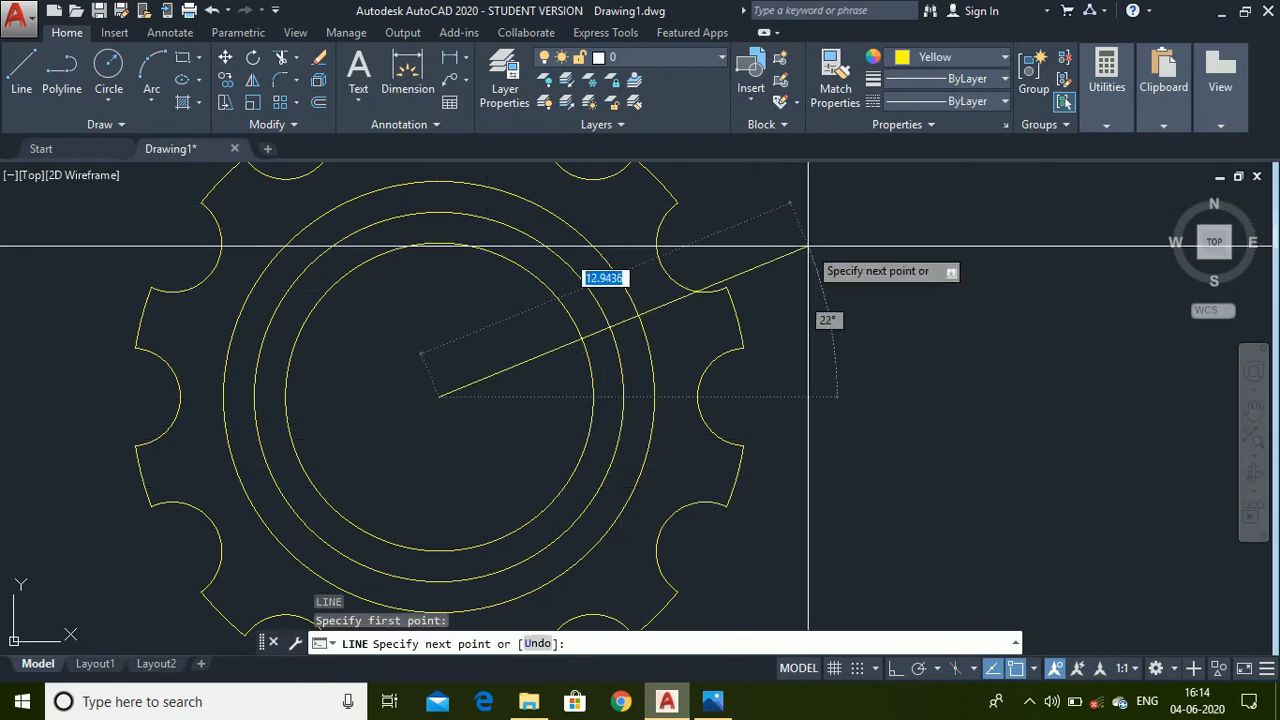
key(F8)
text(<)
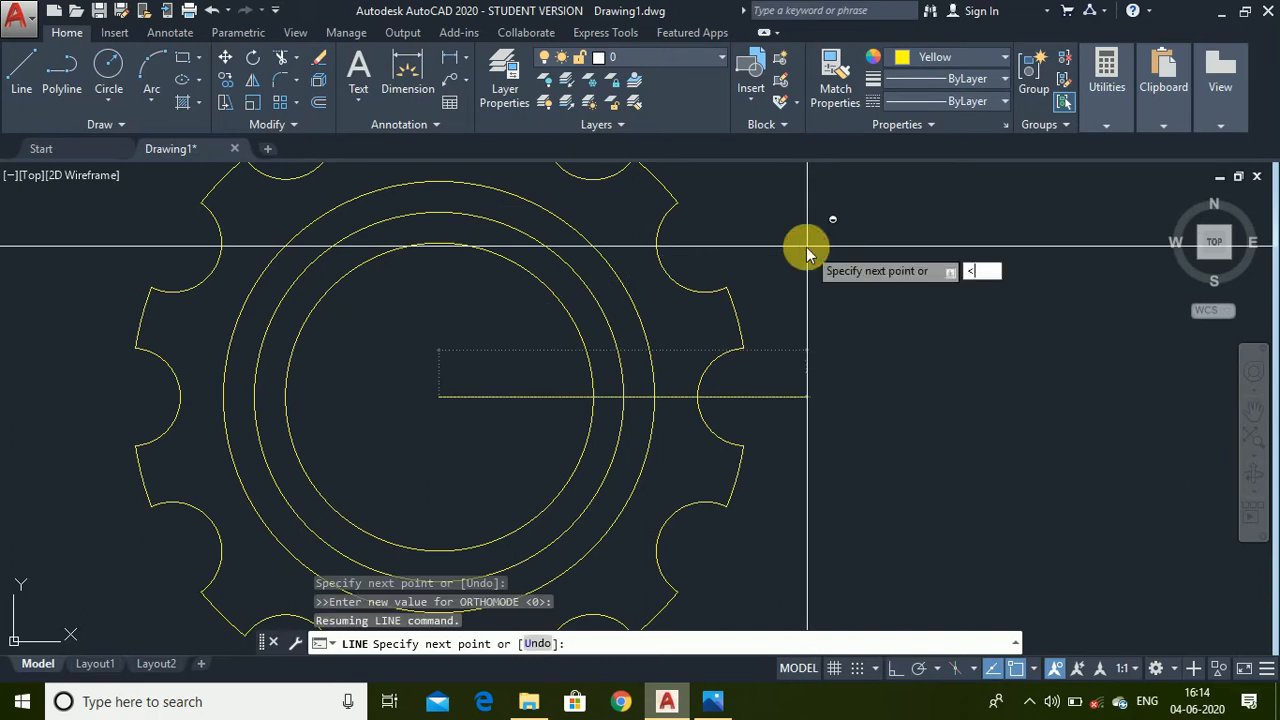
text(60)
key(Return)
scroll(655, 403, down, 3)
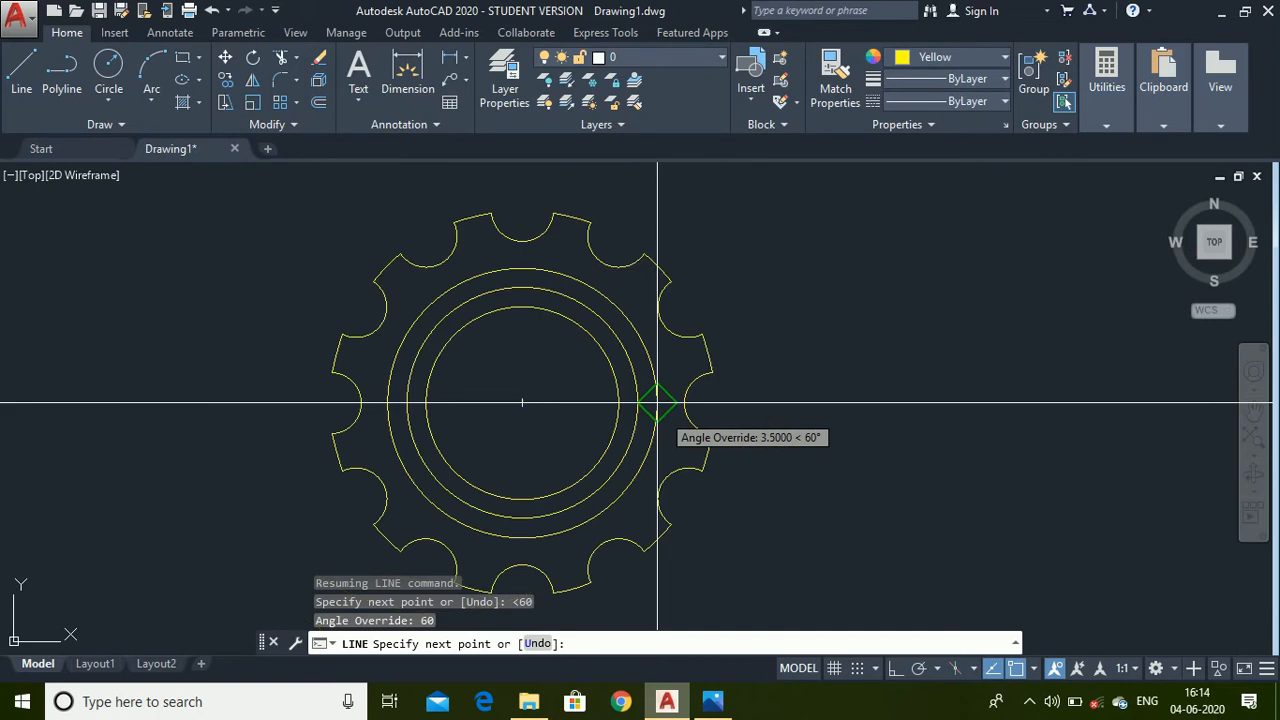
click(729, 206)
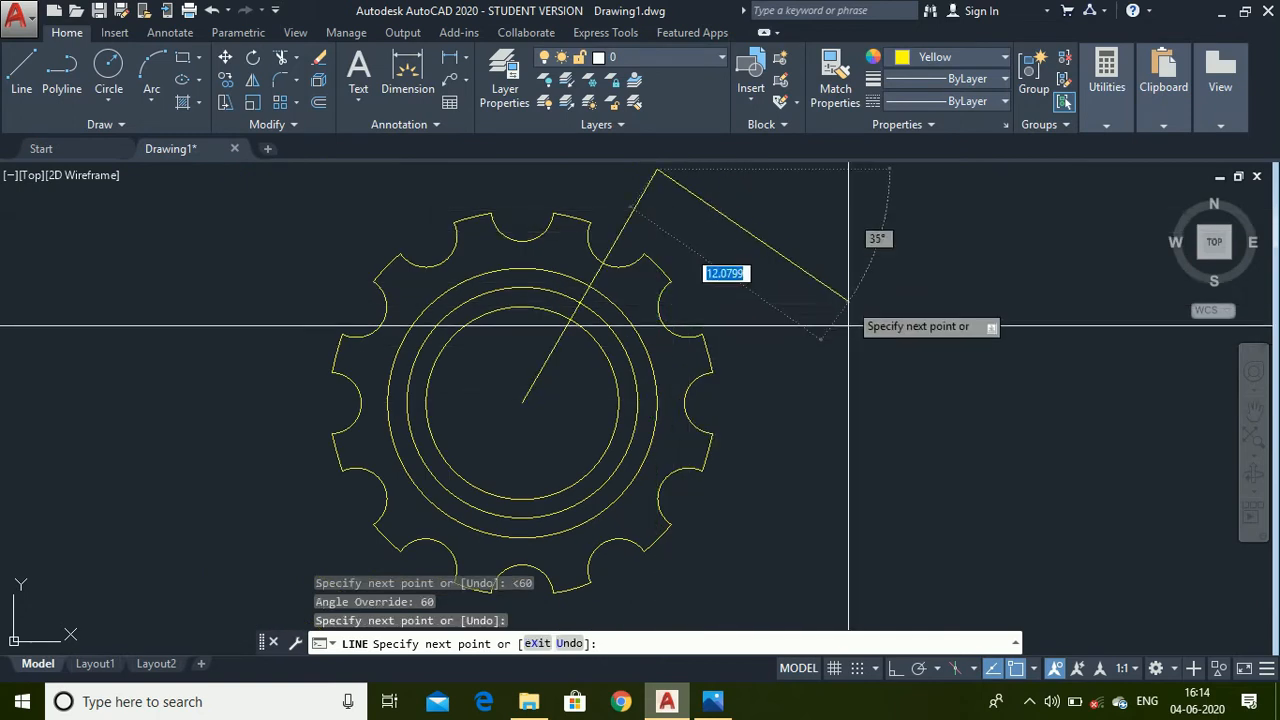
key(Escape)
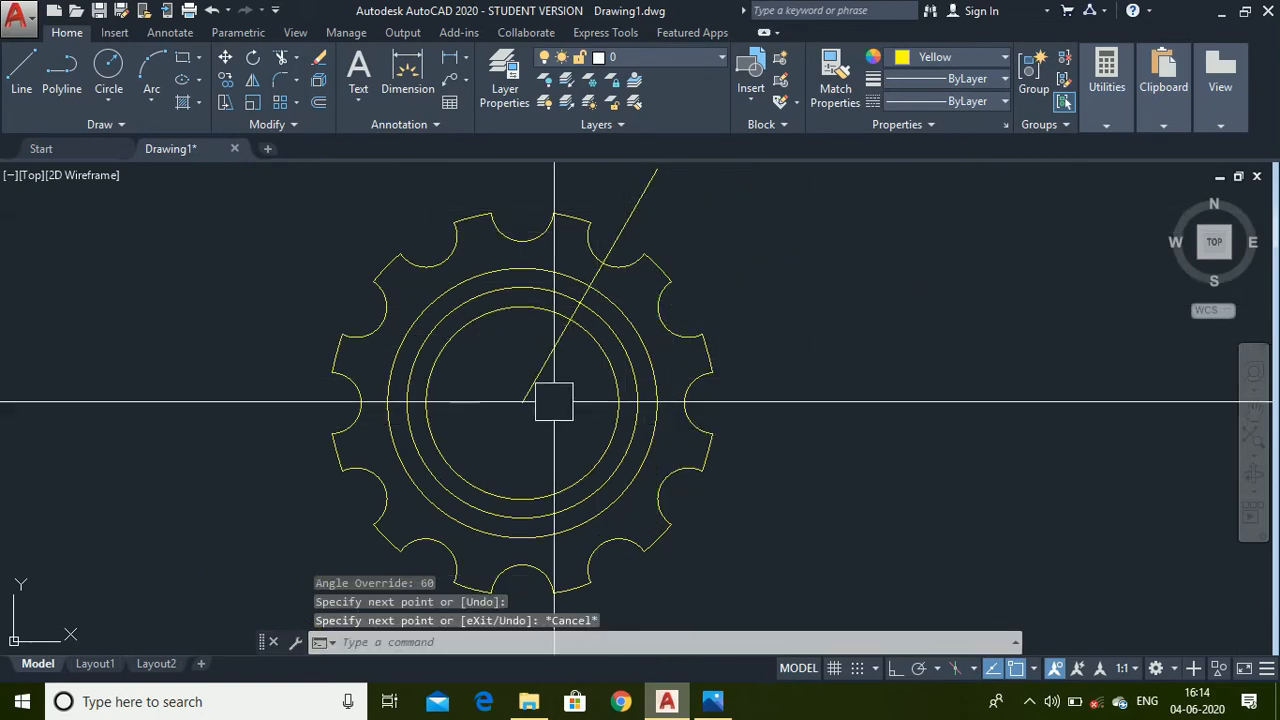
- Mirror the 60-degree line about the vertical axis through the wheel's centre, keeping the original, and turn on Ortho mode
scroll(554, 402, up, 2)
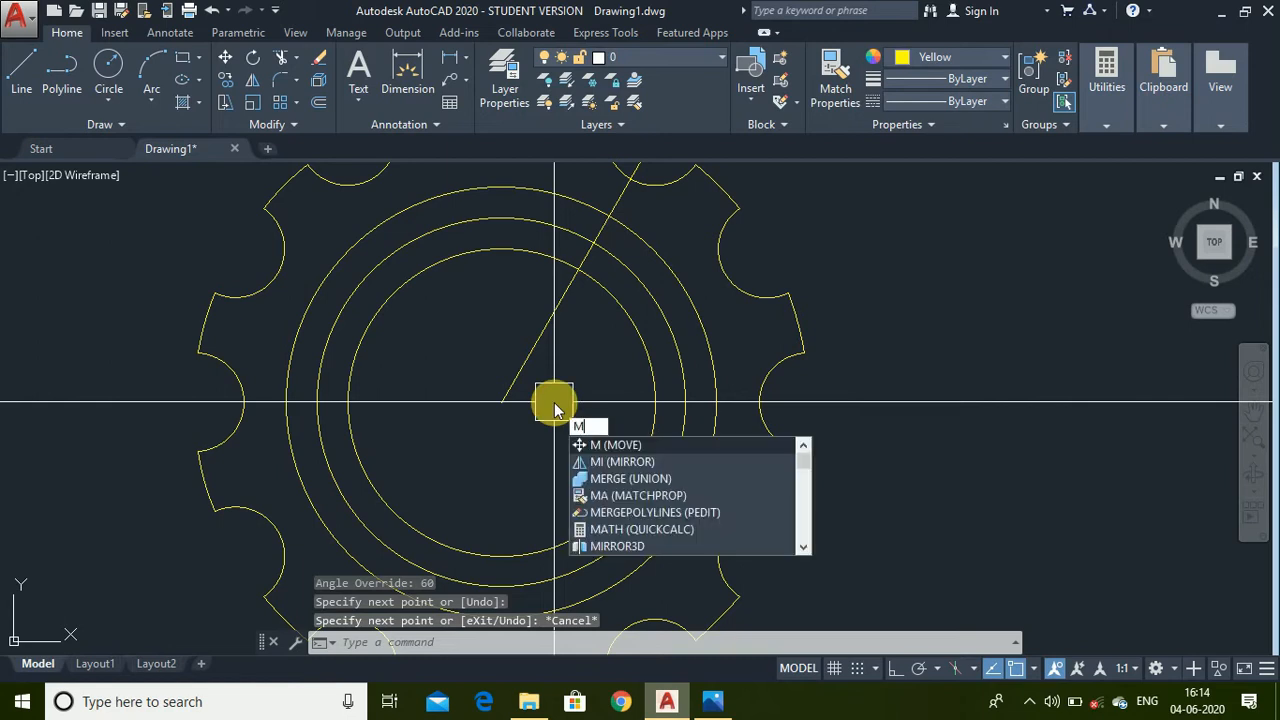
text(mi)
key(Return)
click(534, 362)
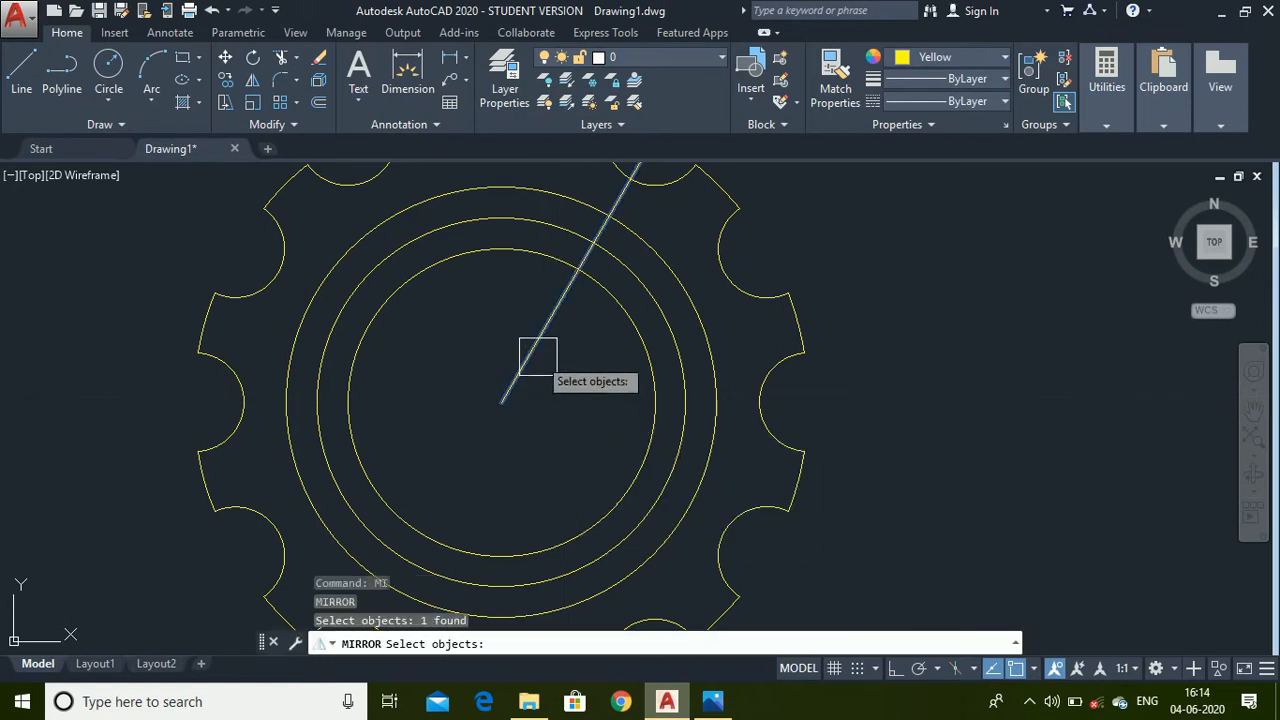
key(Return)
click(502, 403)
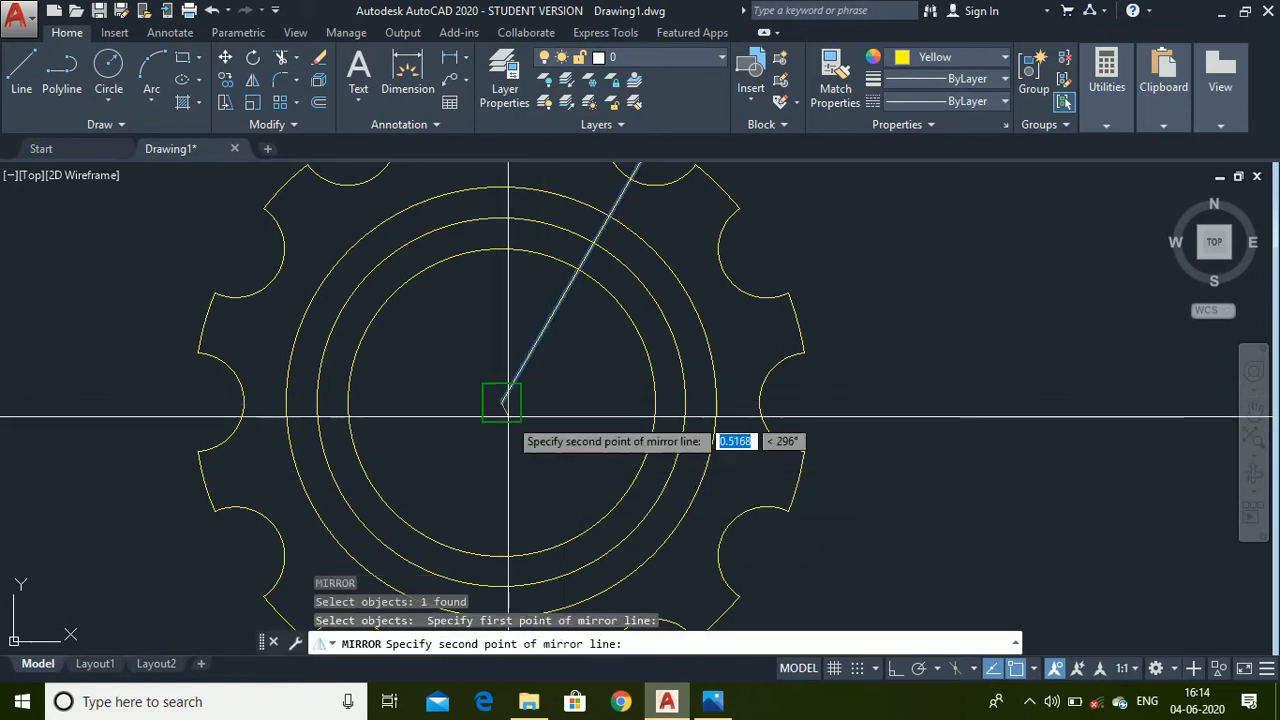
scroll(507, 410, down, 4)
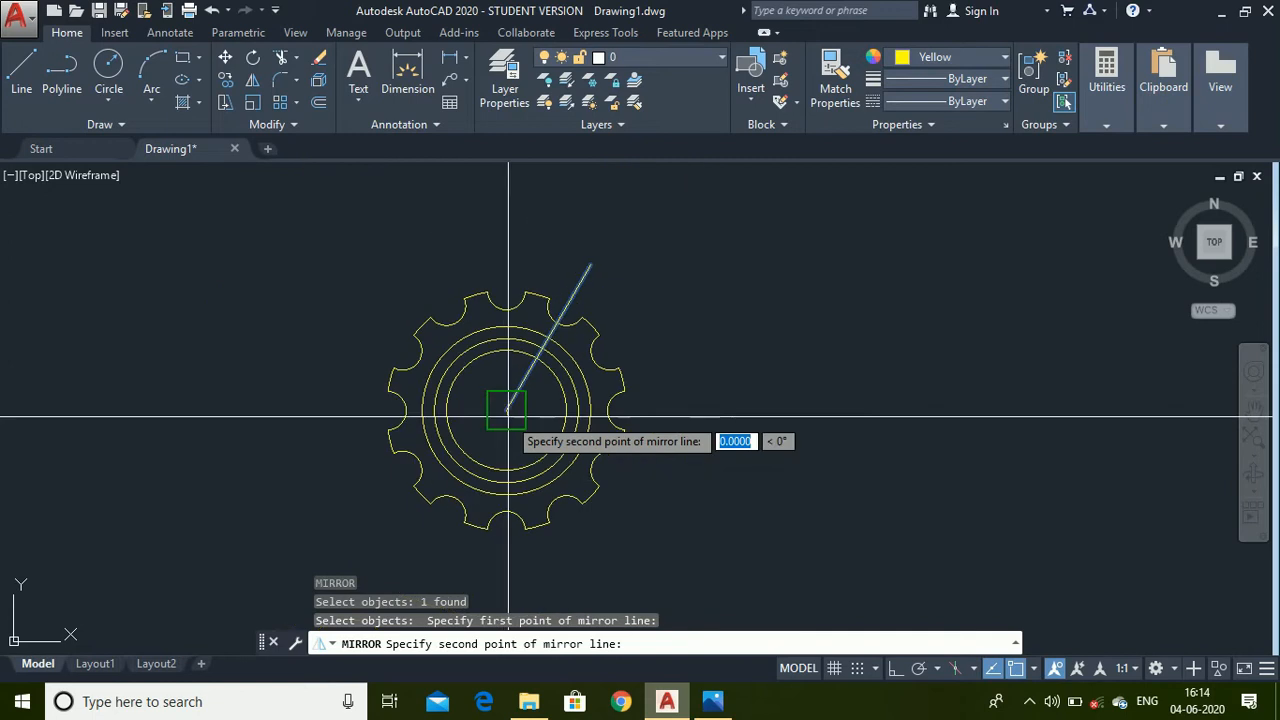
click(507, 233)
key(Return)
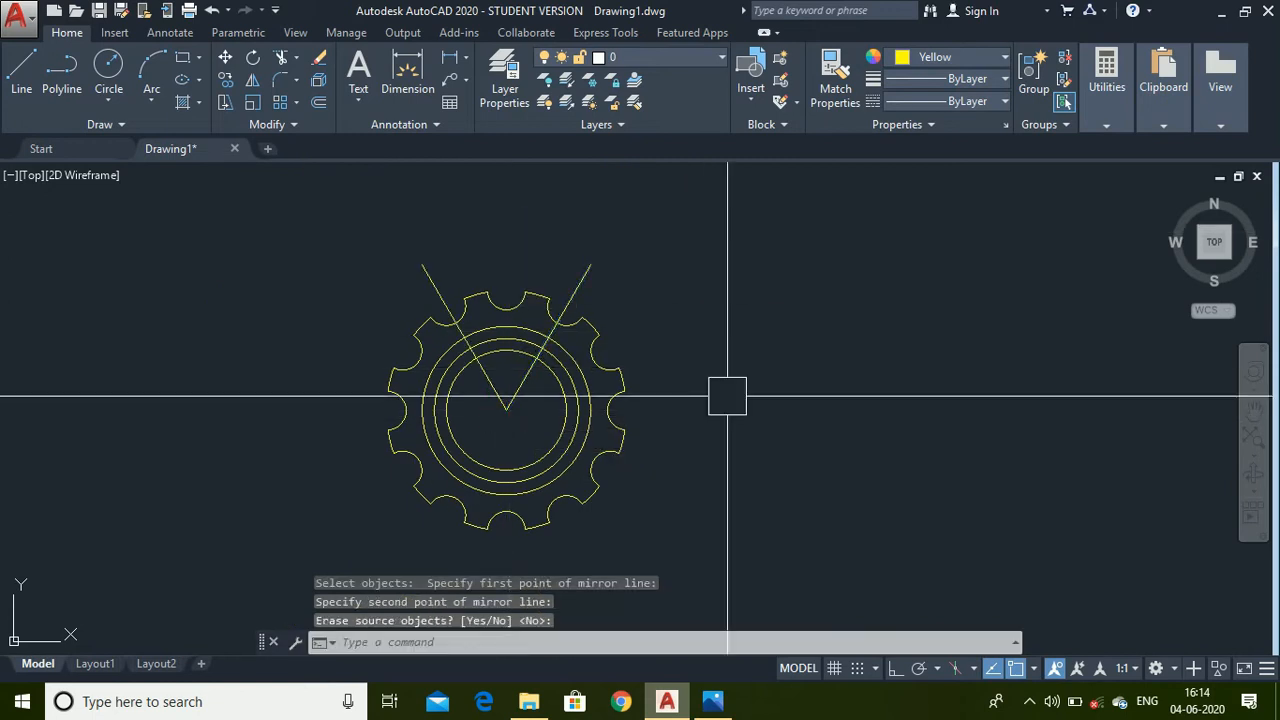
click(896, 671)
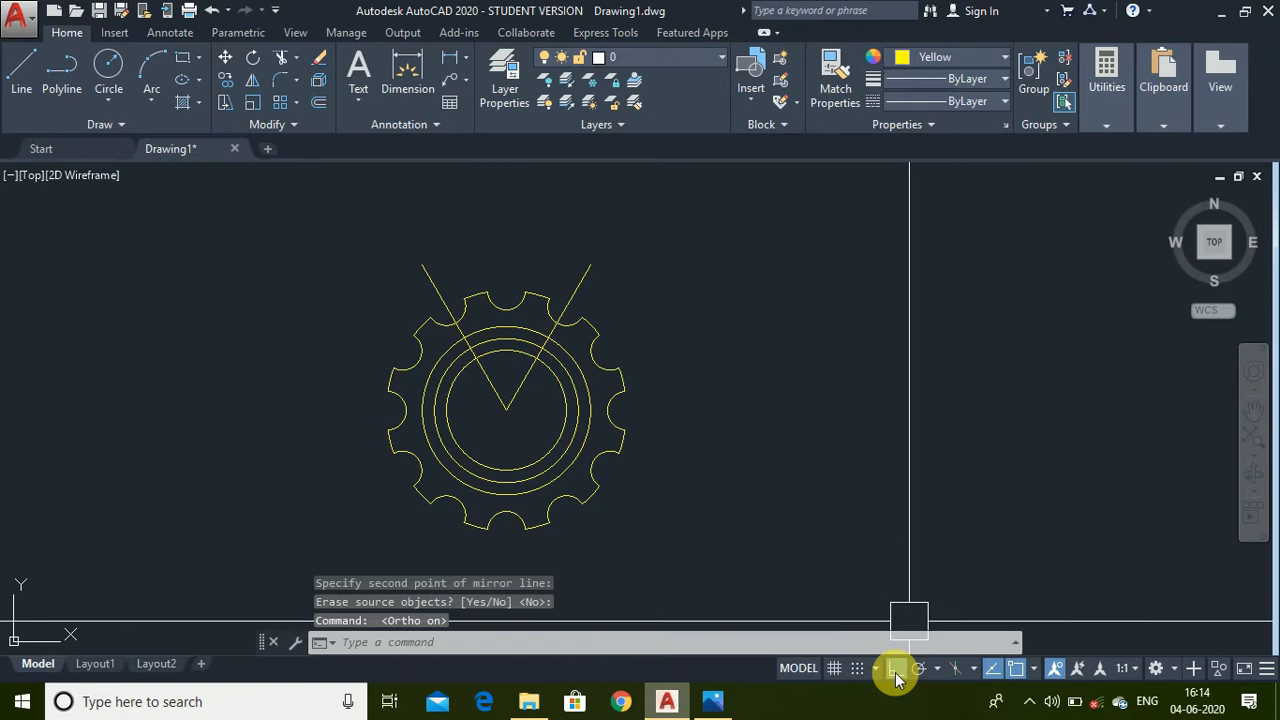
scroll(803, 423, down, 2)
scroll(570, 423, up, 4)
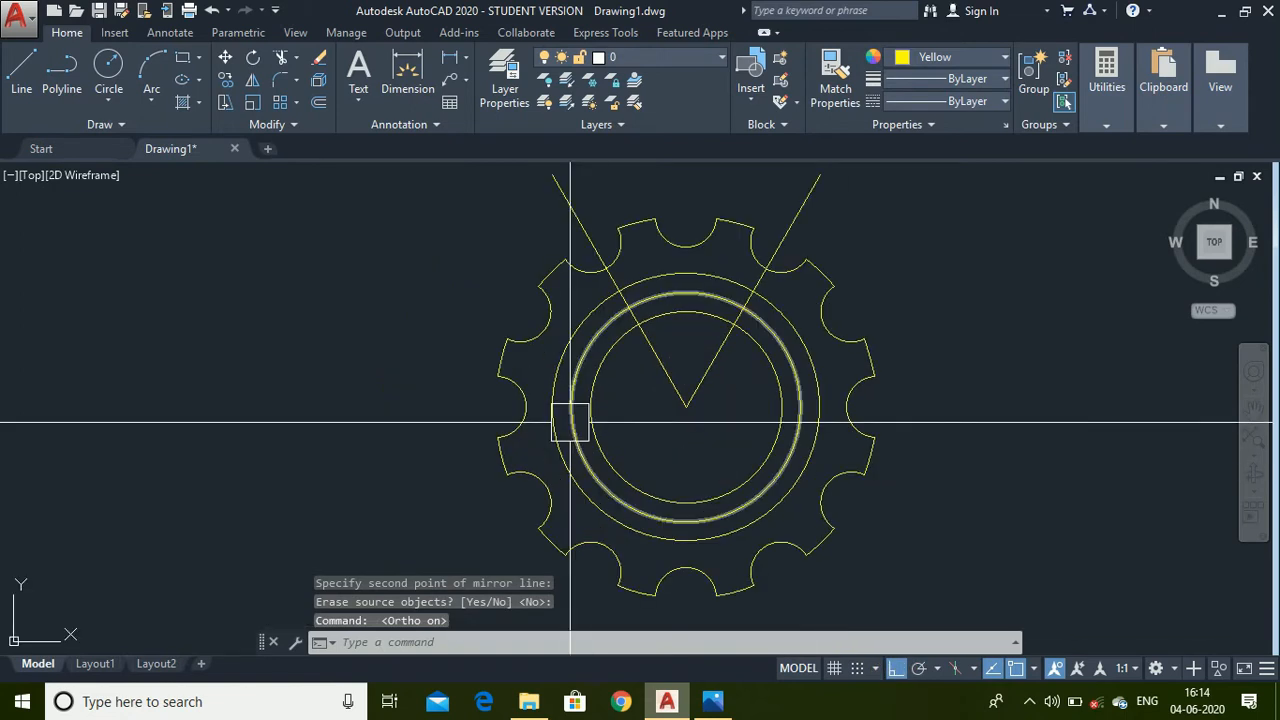
scroll(931, 375, up, 2)
scroll(932, 377, down, 2)
scroll(932, 379, up, 2)
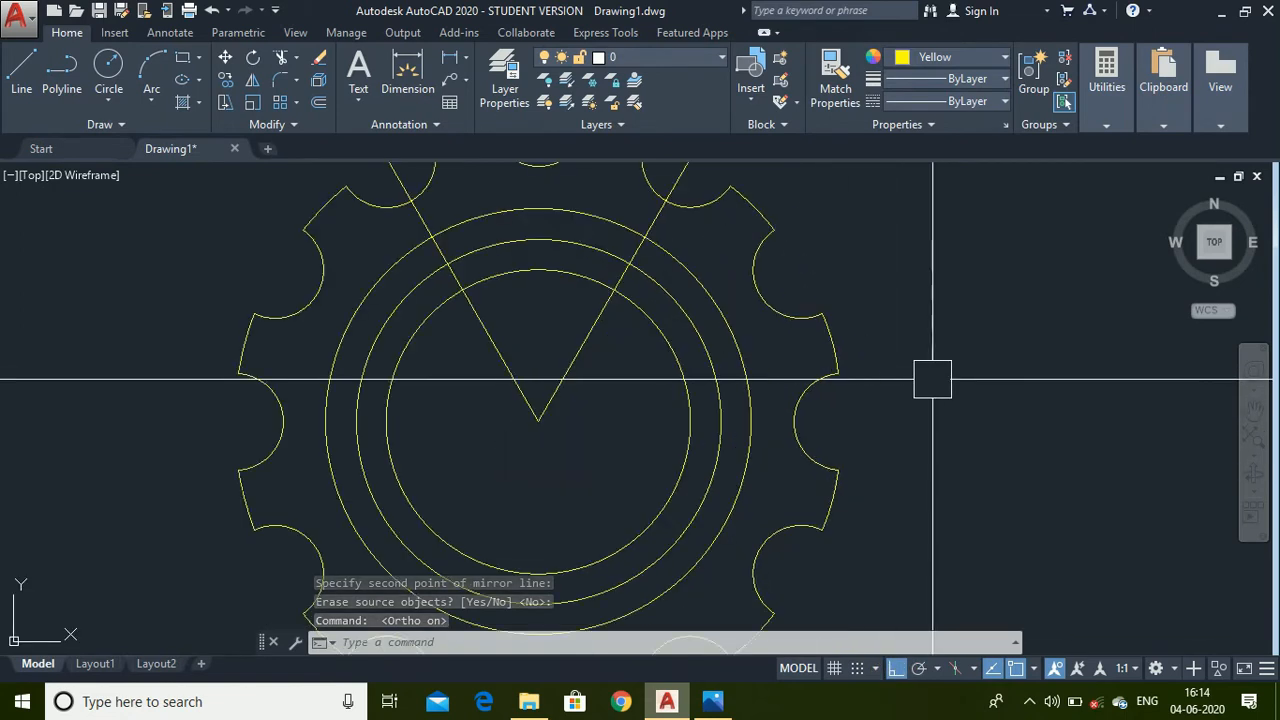
text(tr)
key(Return)
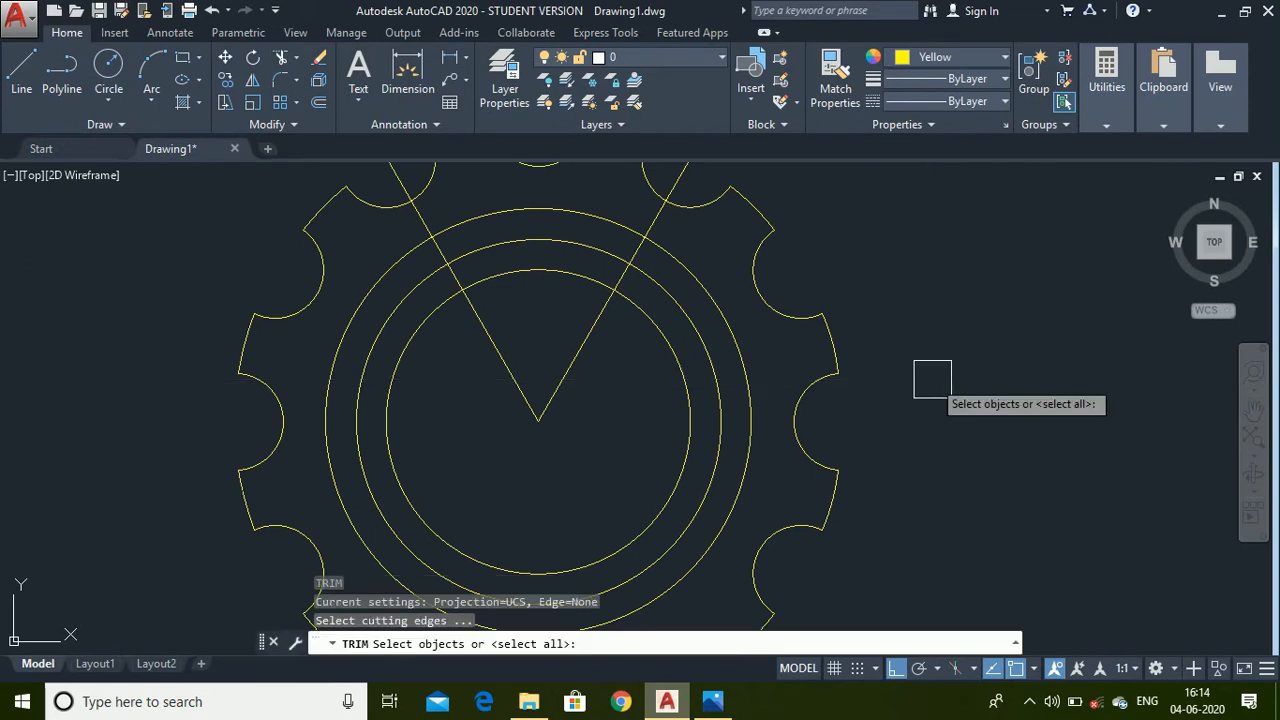
scroll(932, 318, down, 2)
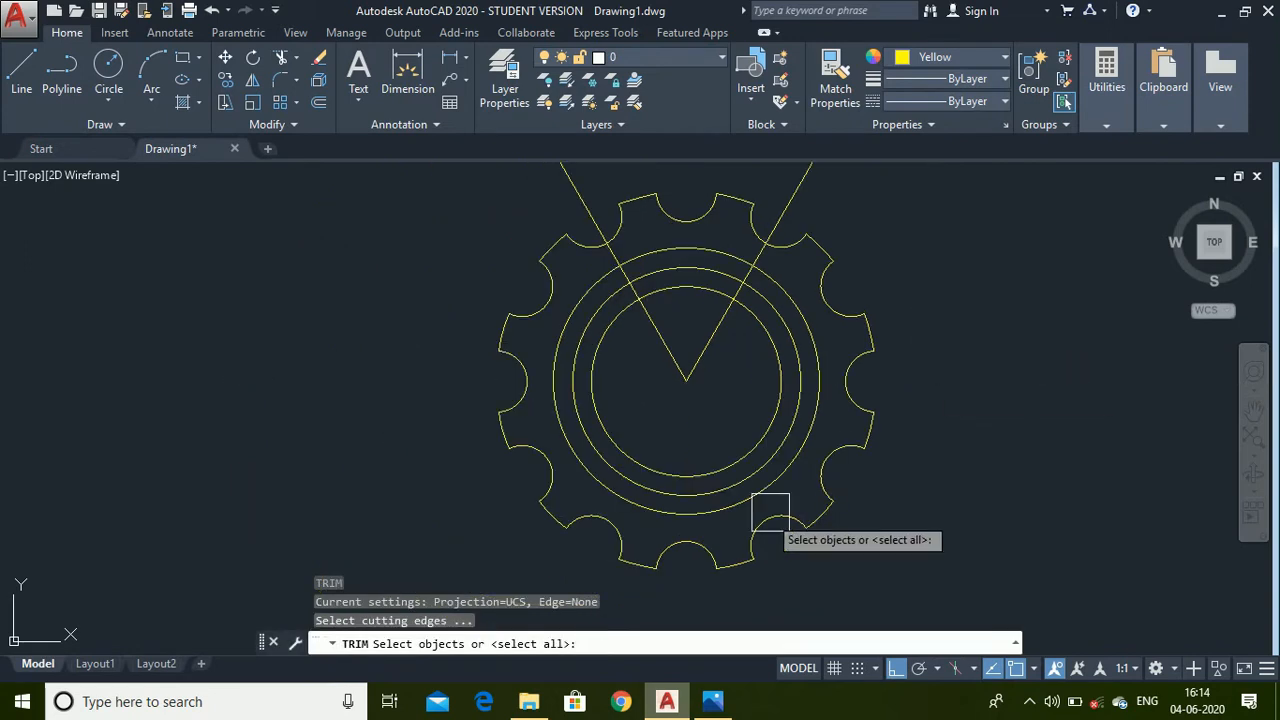
click(693, 436)
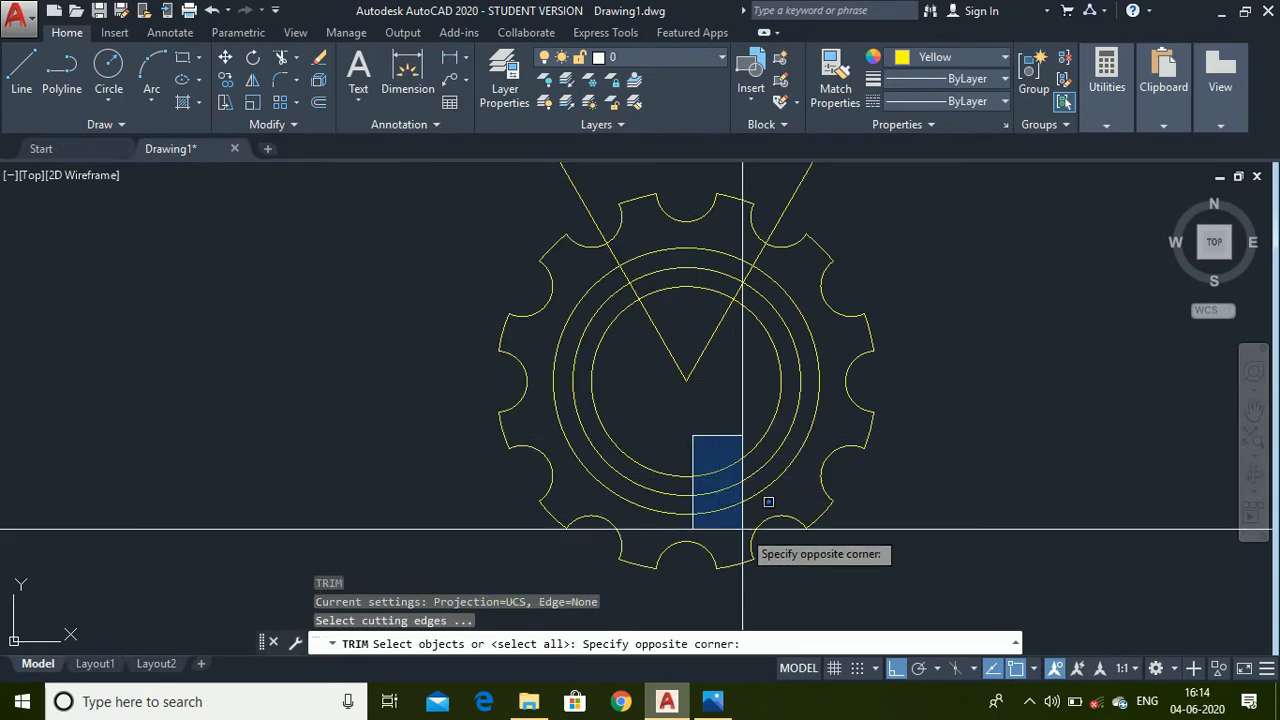
key(Escape)
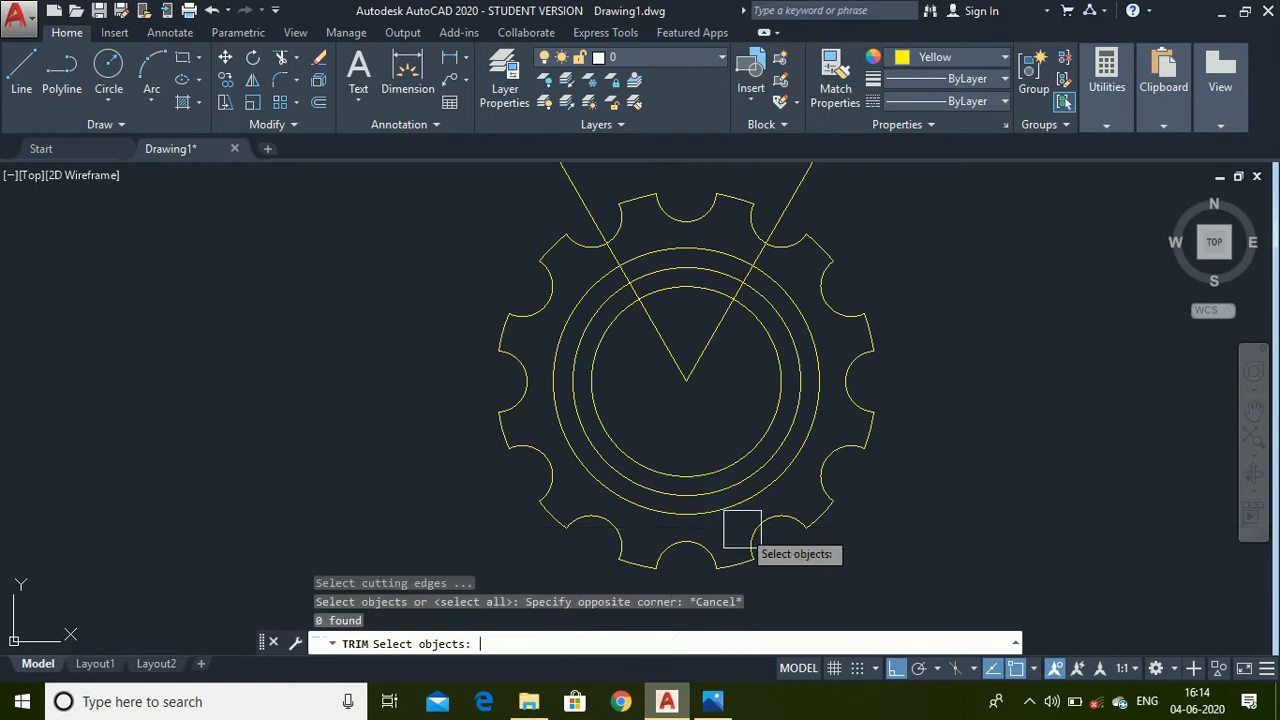
key(Escape)
- Trim the lower portions of the three concentric circles, leaving only the arcs between the two angled lines
key(Return)
key(Return)
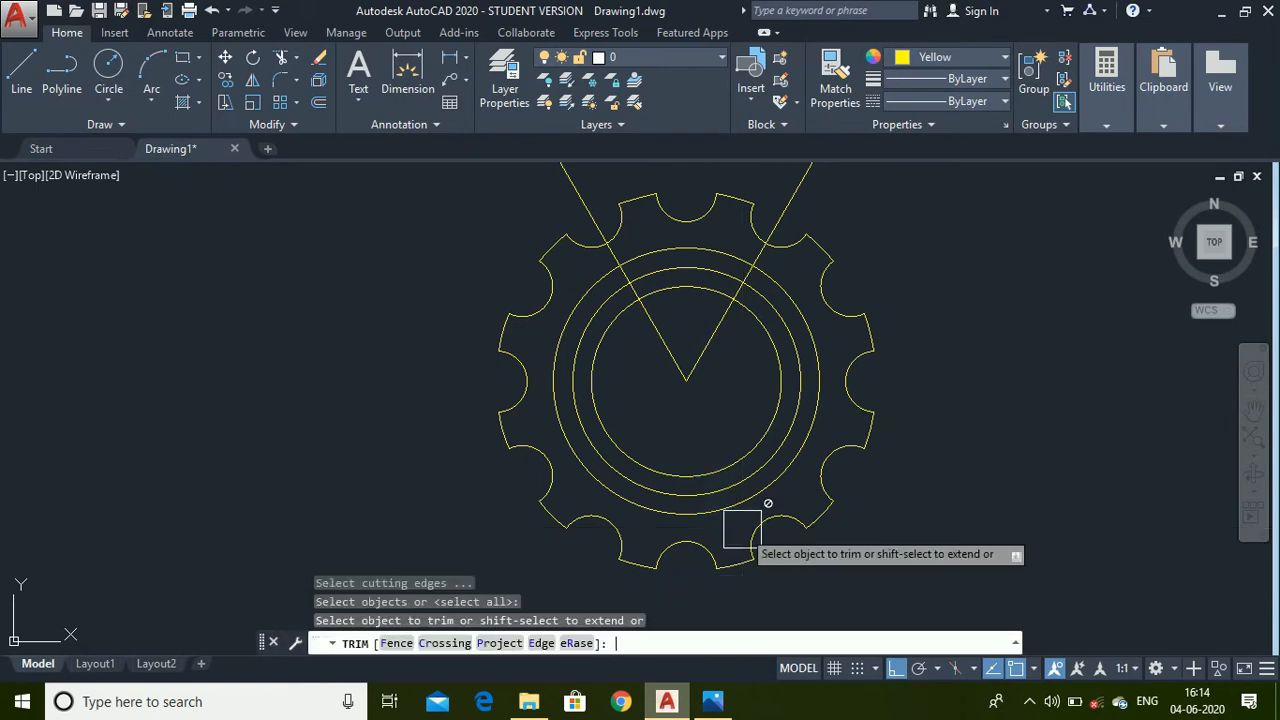
scroll(741, 529, up, 5)
click(590, 322)
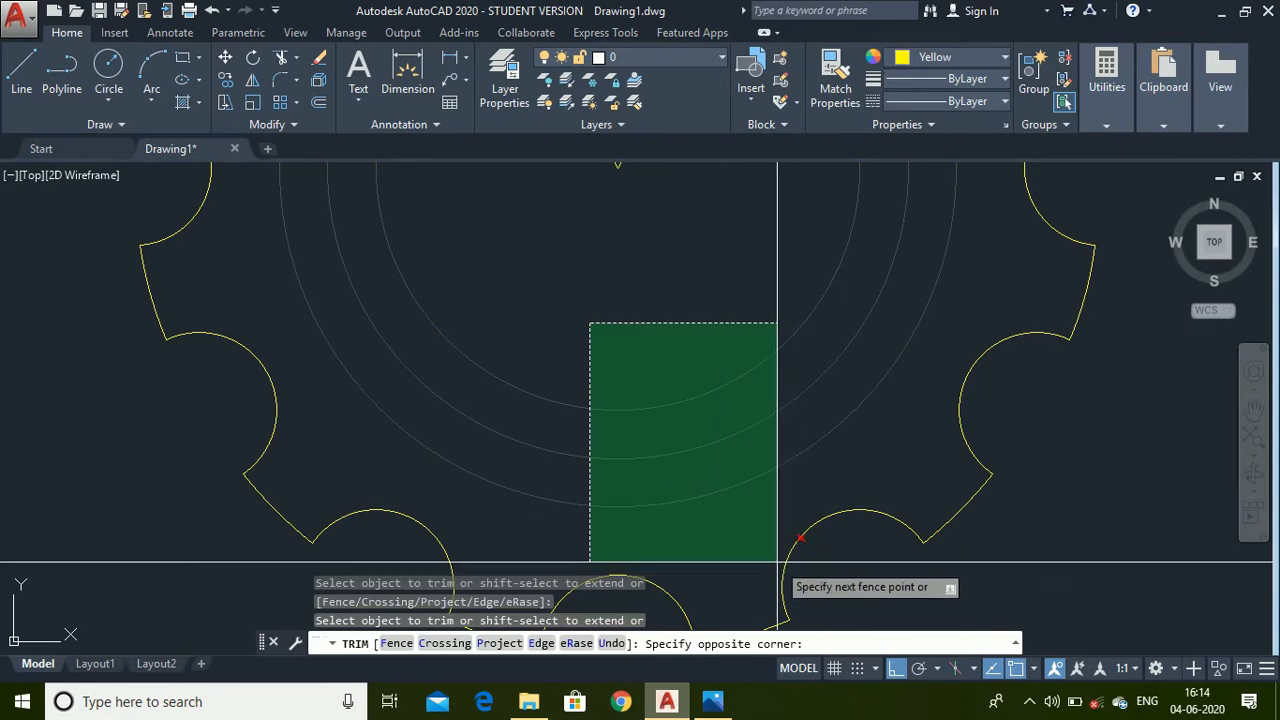
click(779, 563)
scroll(758, 537, down, 4)
scroll(737, 339, up, 2)
key(Escape)
- Draw a circle of radius 1 centred where the middle slot arc meets the left angled line
scroll(593, 232, up, 4)
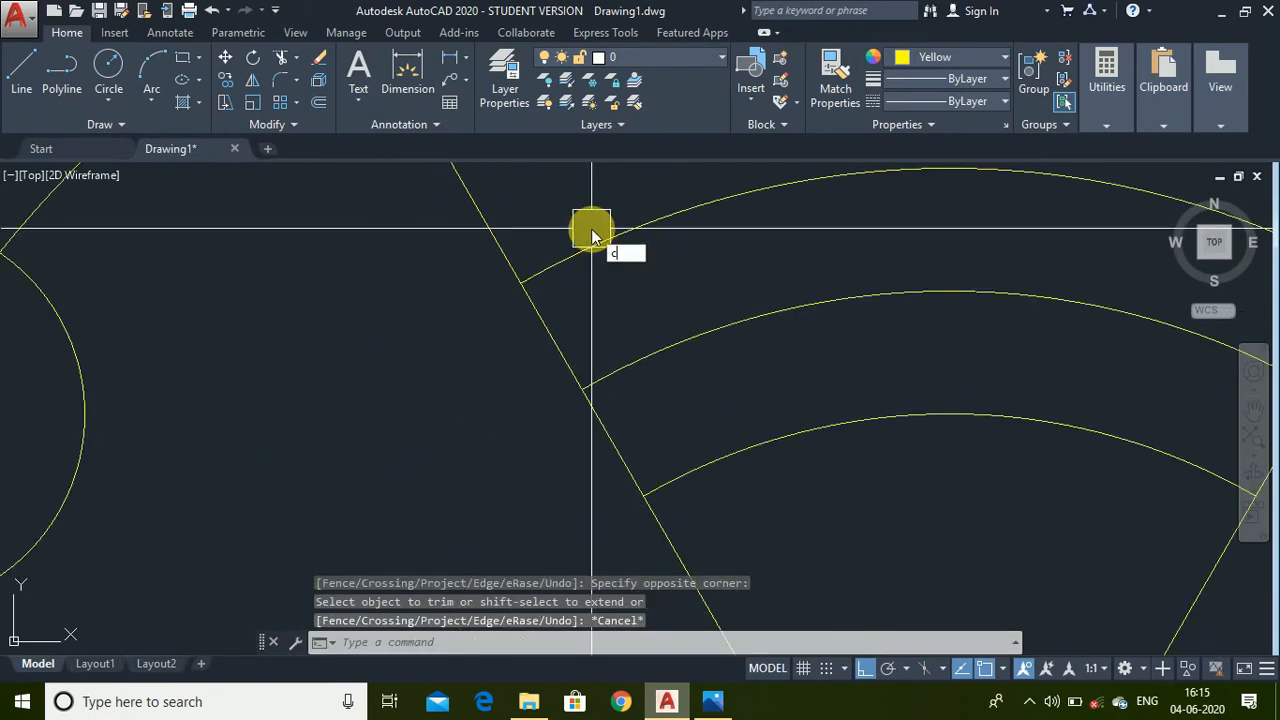
text(c)
key(Return)
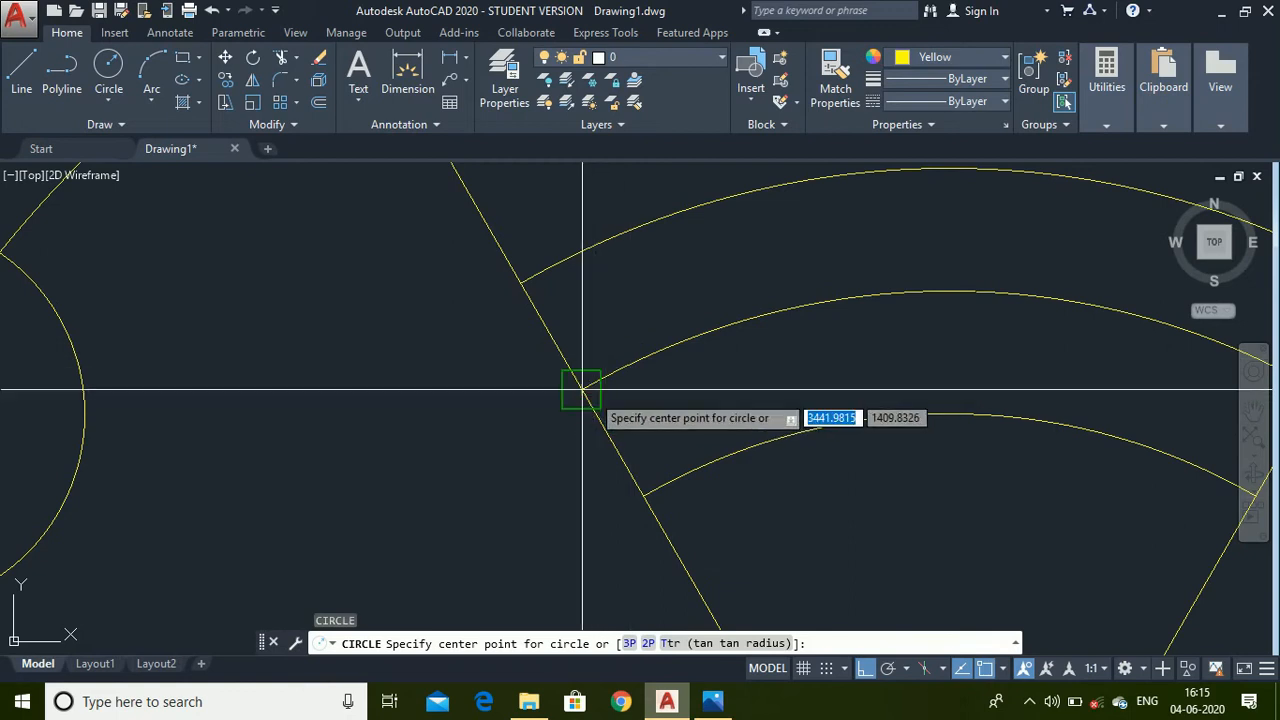
click(582, 389)
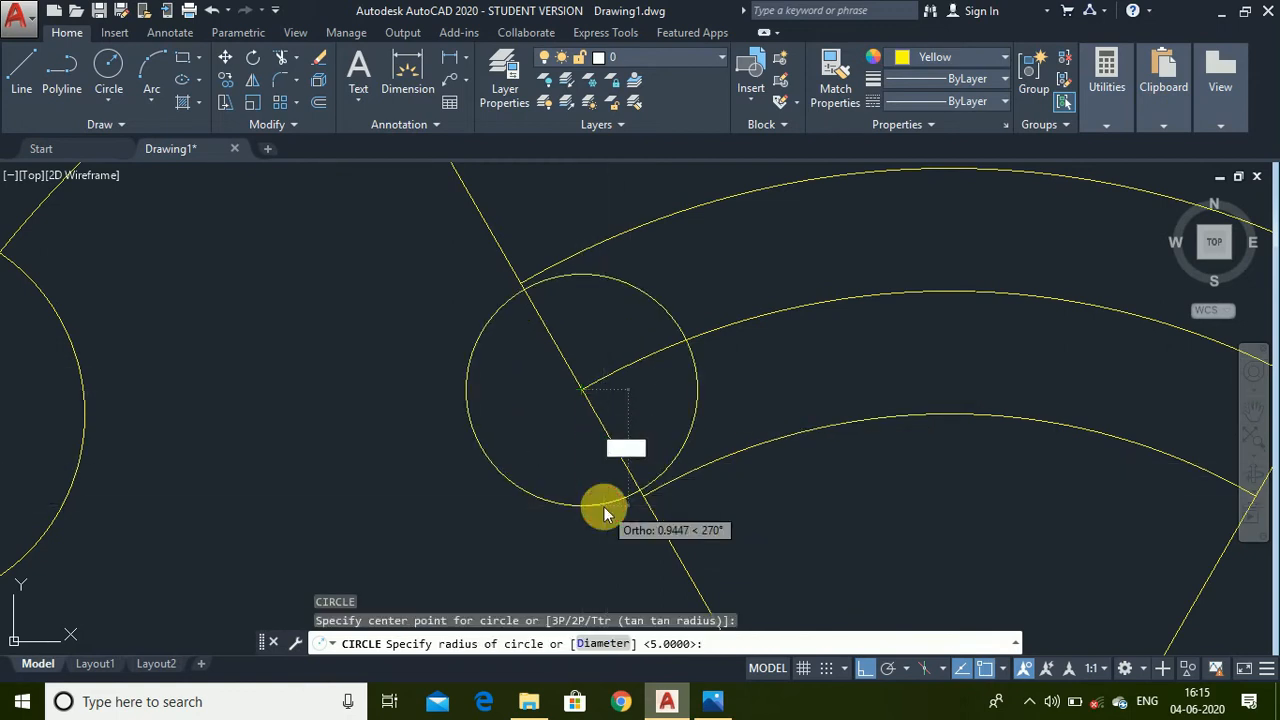
text(1)
key(Return)
- Draw a circle of radius 1 centred where the middle slot arc meets the right angled line
scroll(604, 506, down, 4)
scroll(863, 409, up, 5)
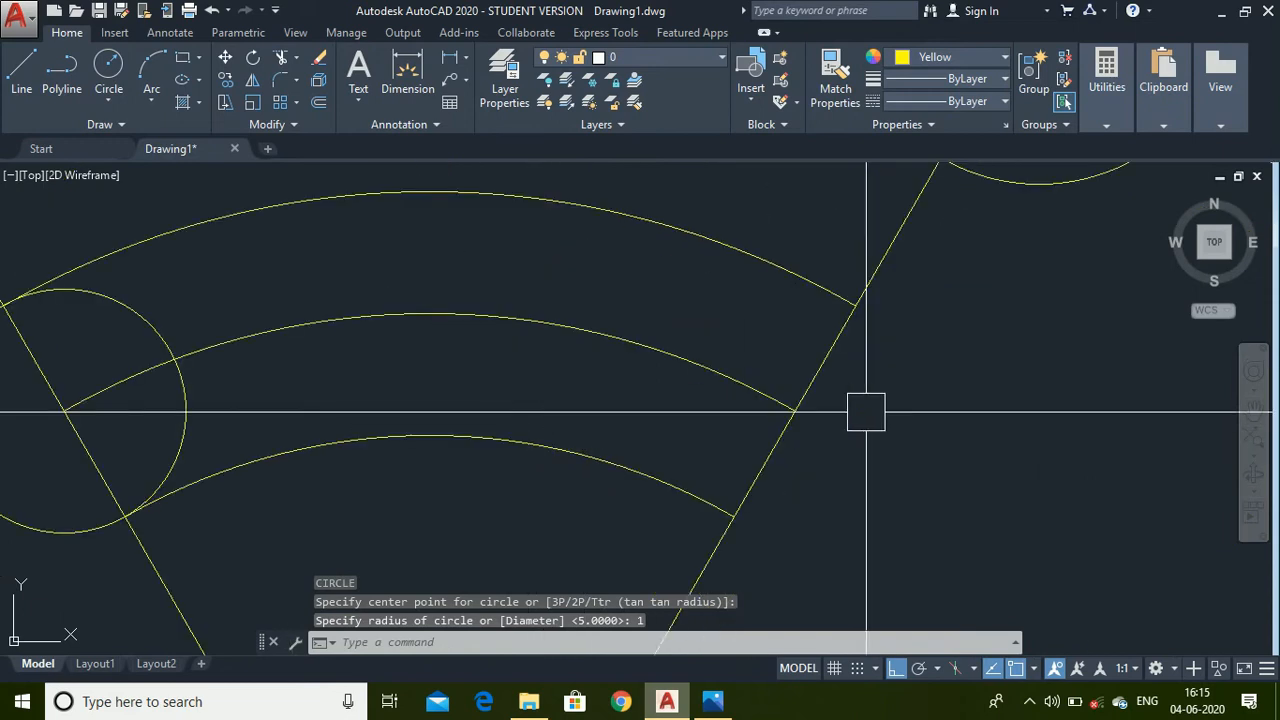
key(Return)
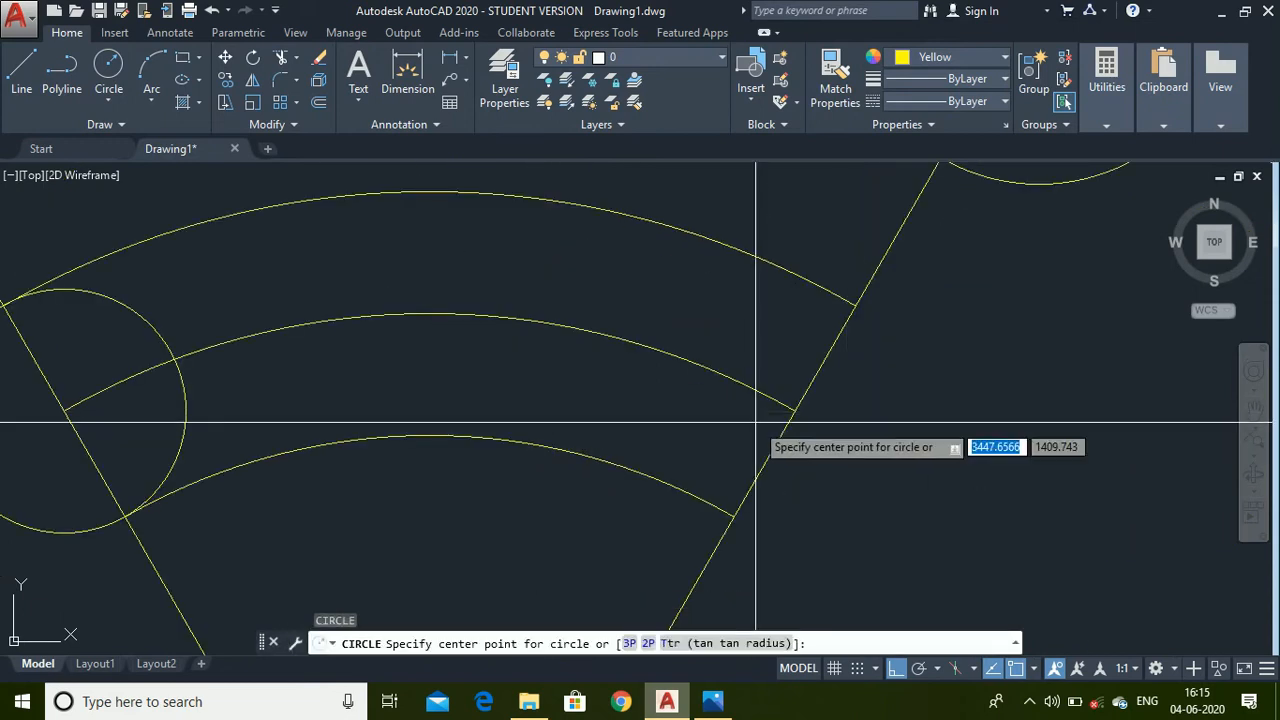
click(801, 417)
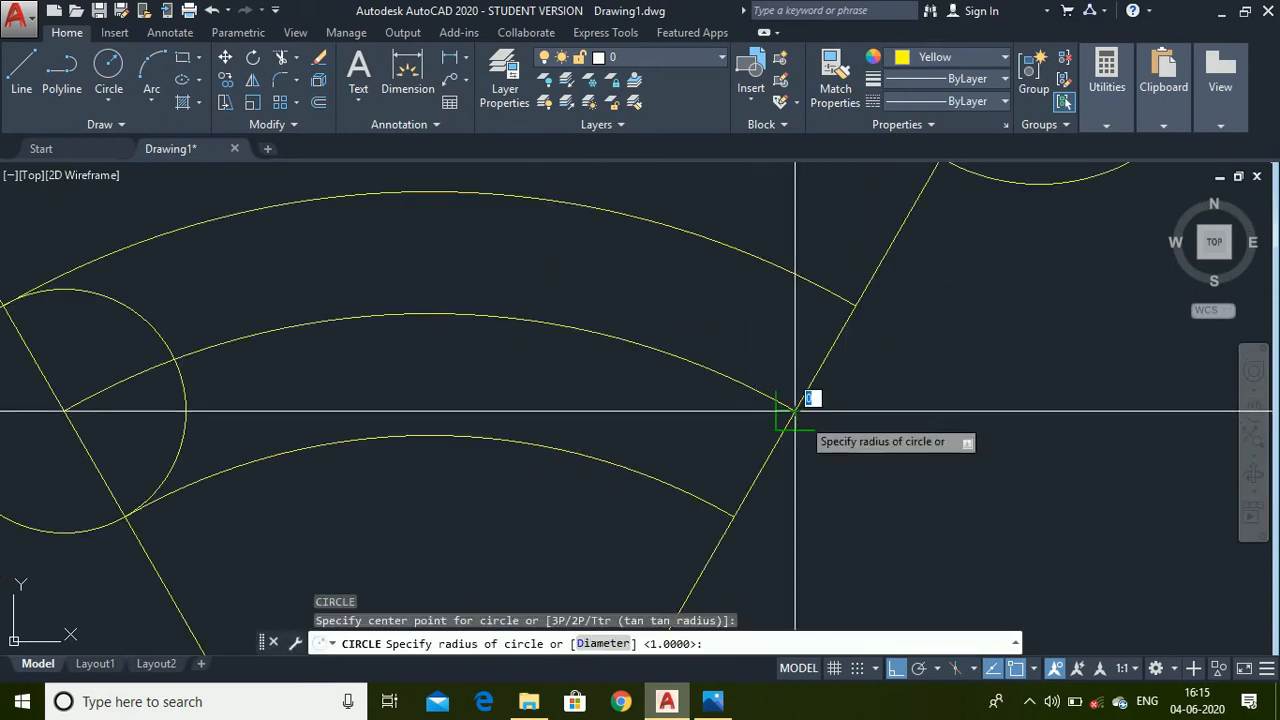
click(781, 519)
key(Return)
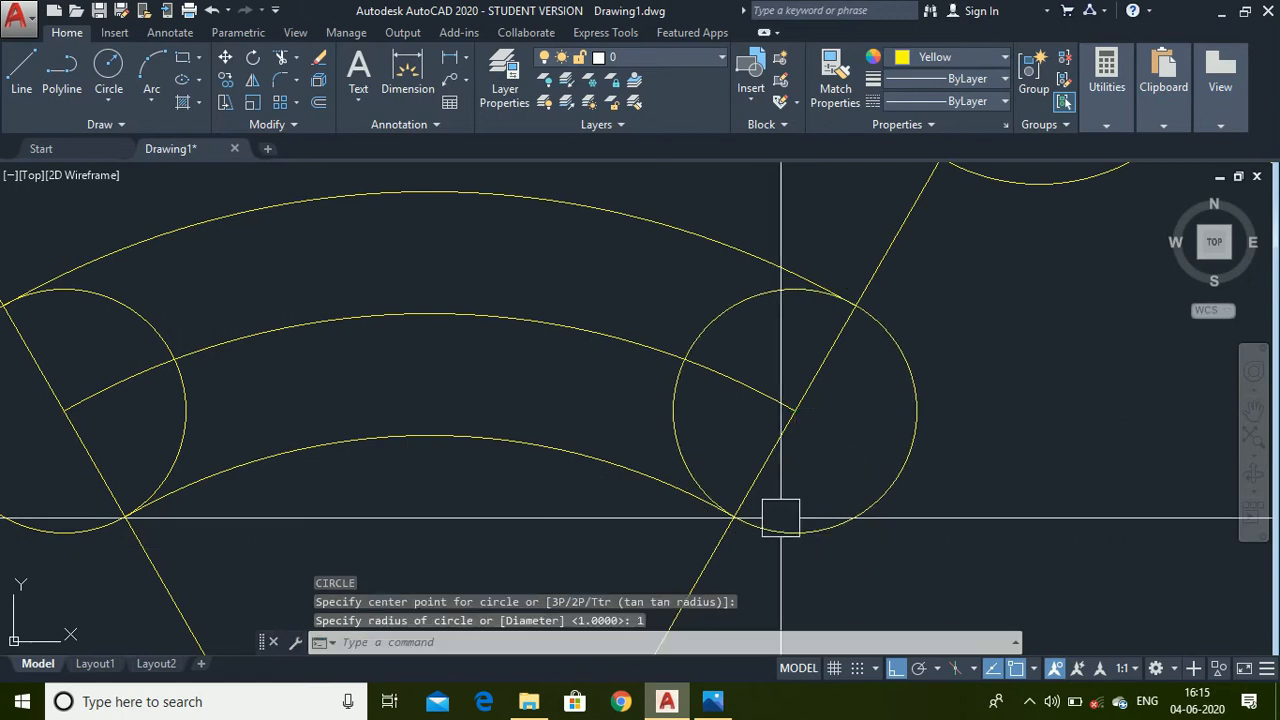
- Erase the two angled construction lines and the middle arc of the curved slot
scroll(766, 417, down, 4)
scroll(735, 460, down, 2)
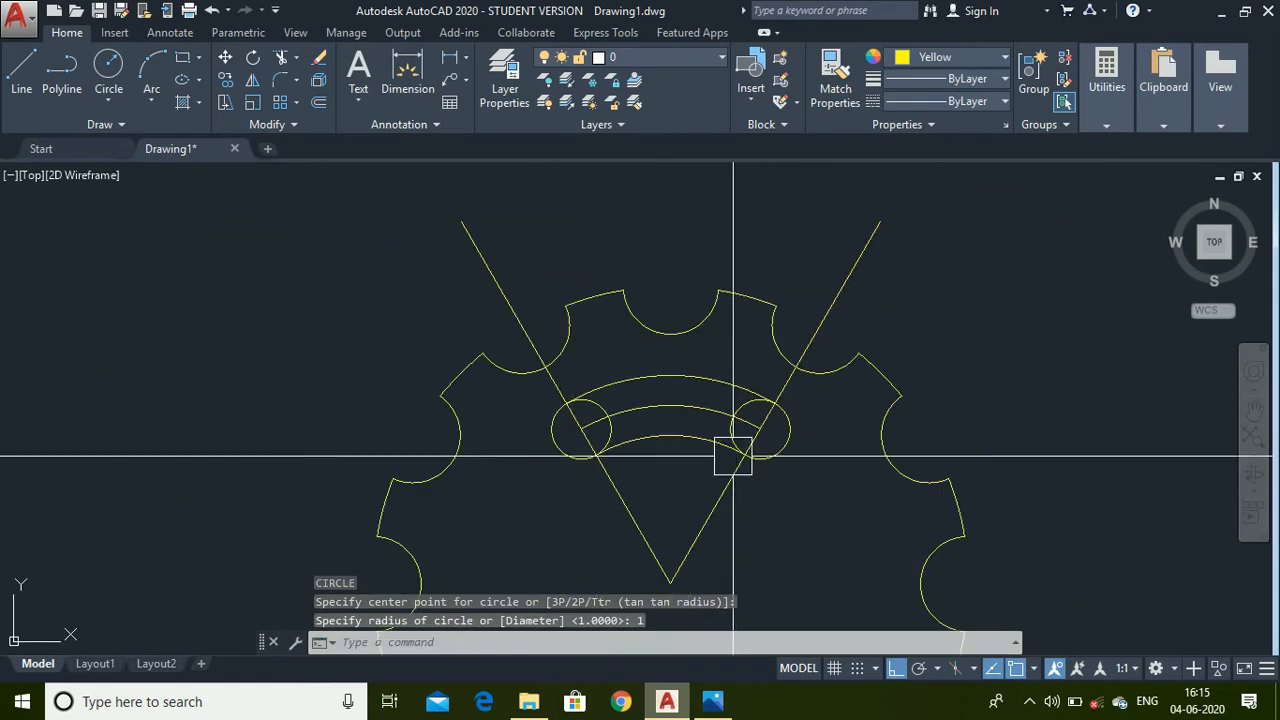
click(703, 530)
click(630, 525)
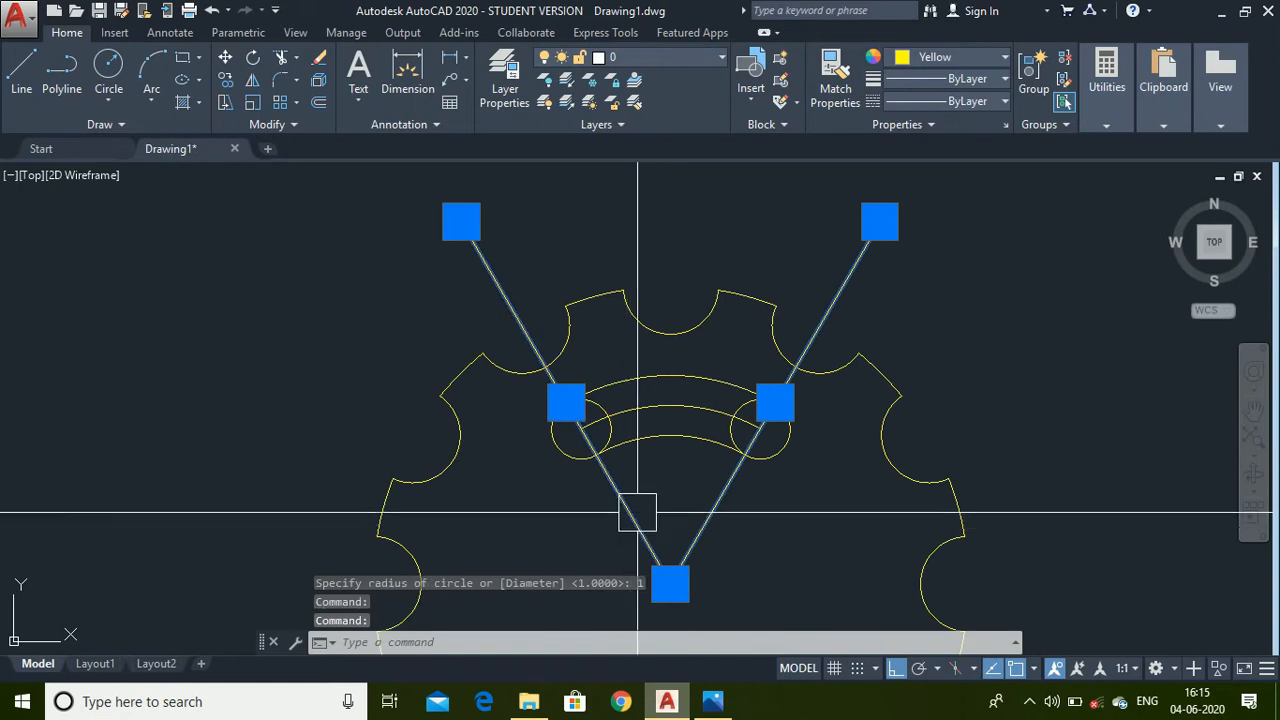
key(Delete)
click(639, 407)
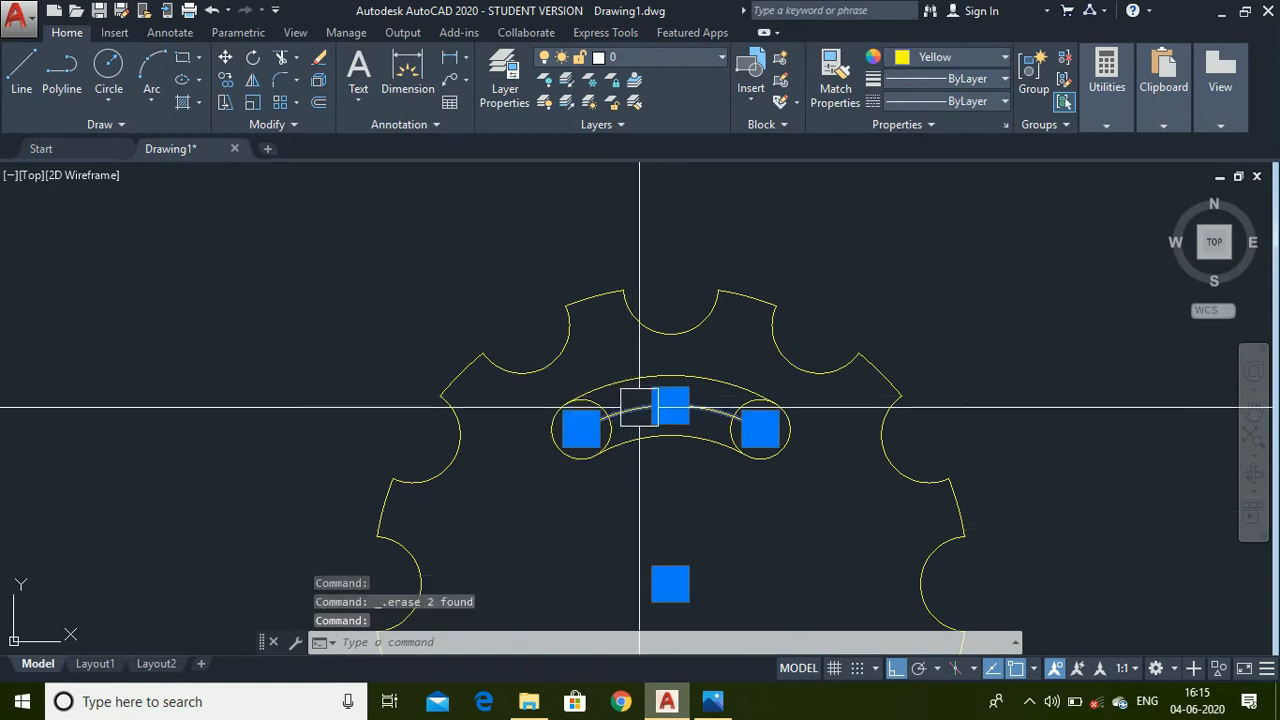
key(Delete)
- Trim the inner halves of the two end circles to leave a closed curved slot with rounded ends
scroll(630, 428, up, 4)
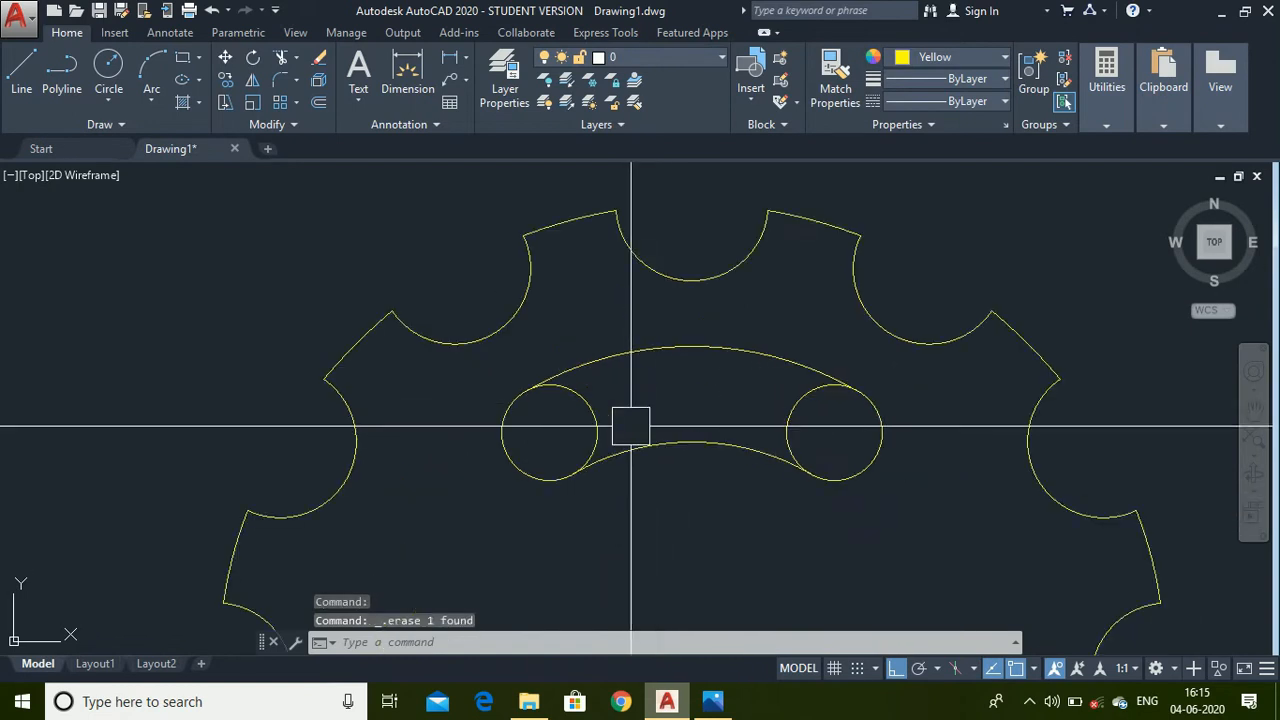
text(tr)
key(Return)
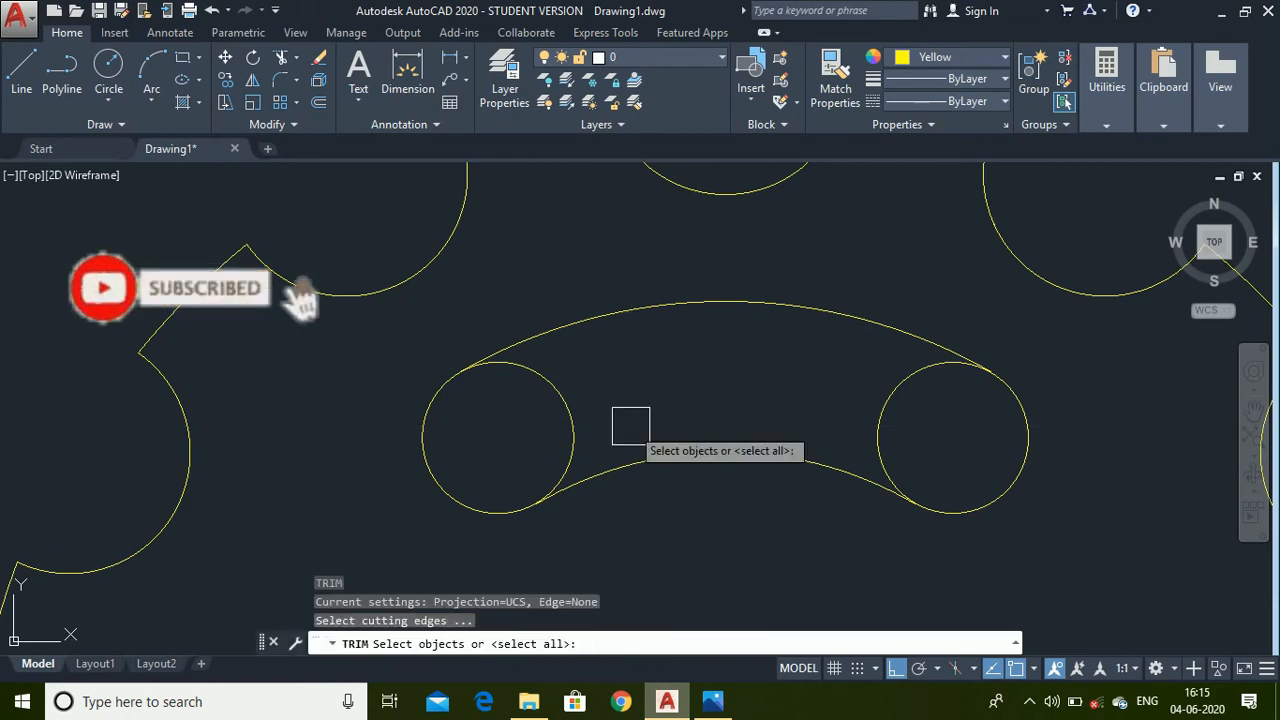
key(Return)
click(587, 414)
click(880, 434)
scroll(717, 347, down, 4)
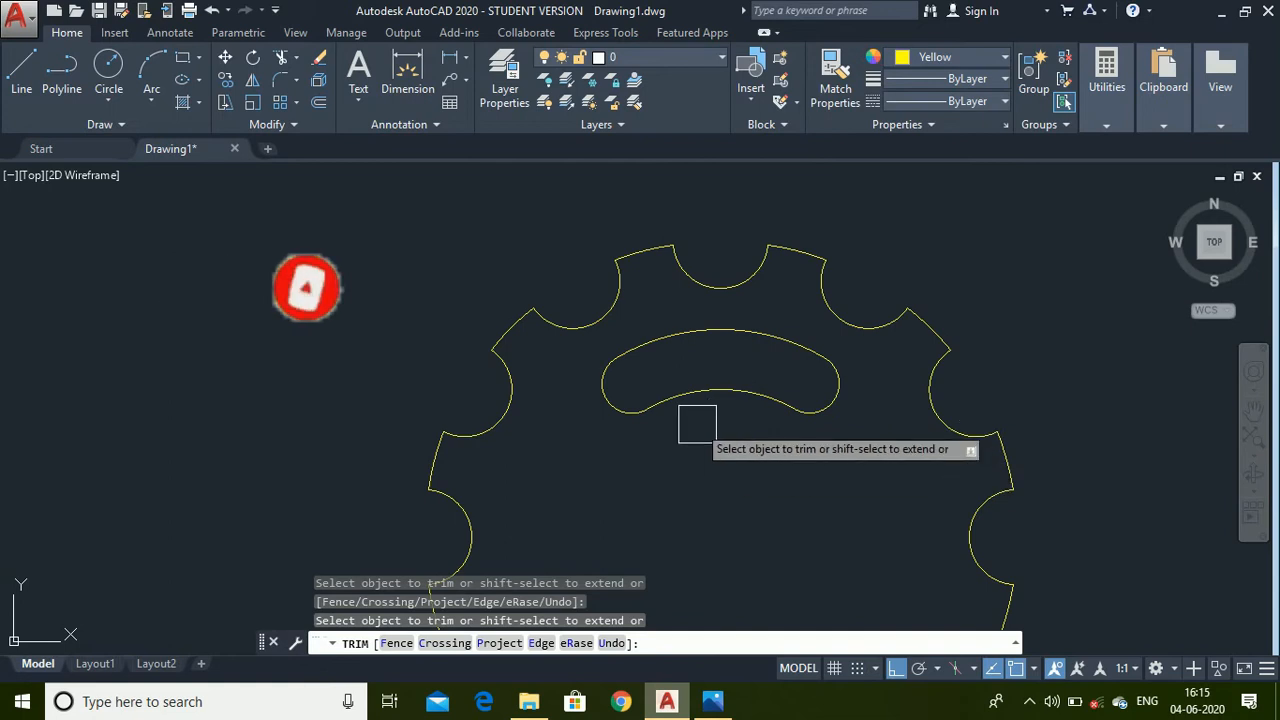
key(Return)
- Consult 9-2d.png in Photos and, back in AutoCAD, draw a line from the wheel's centre at -30 degrees, extending past the toothed outline
scroll(529, 280, down, 4)
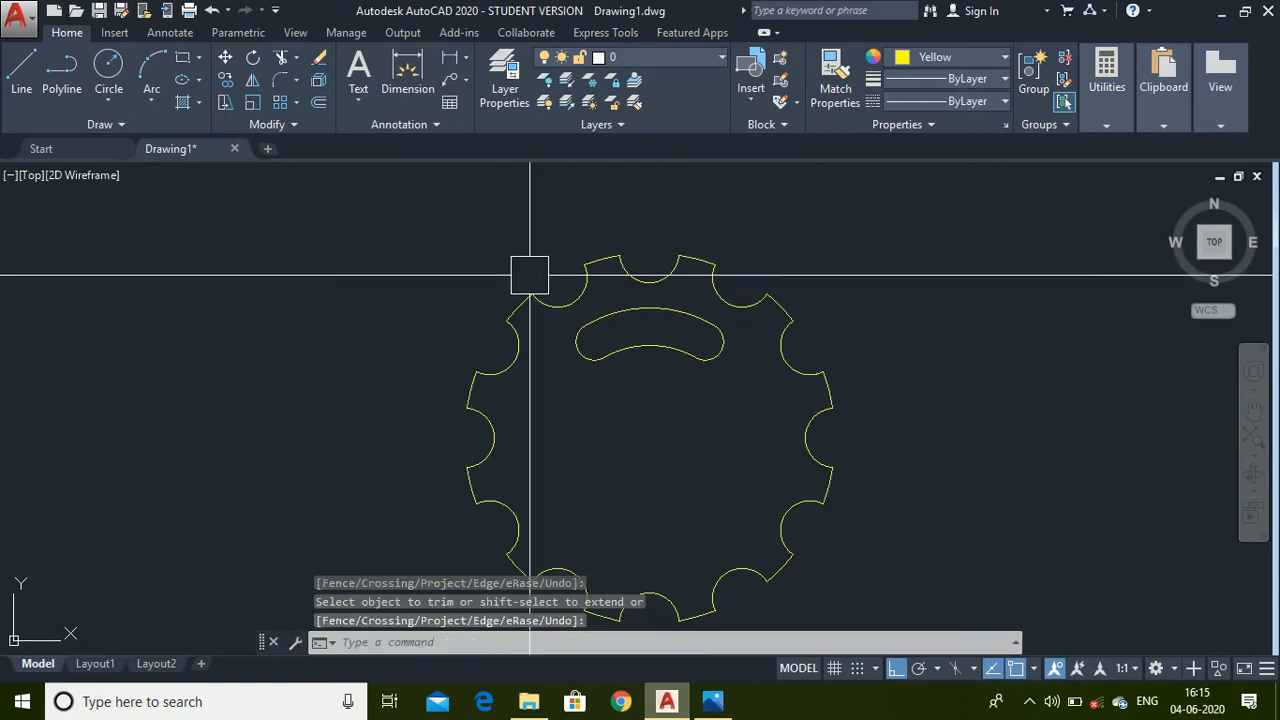
scroll(640, 503, up, 2)
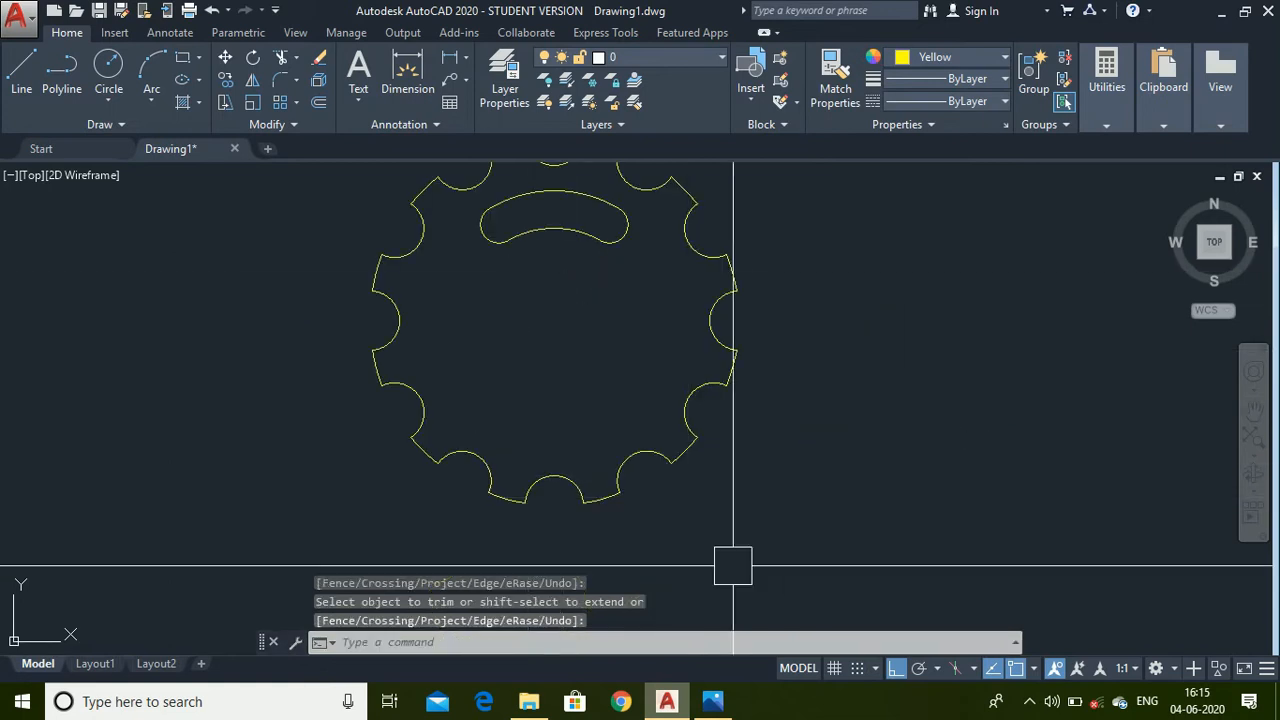
click(733, 700)
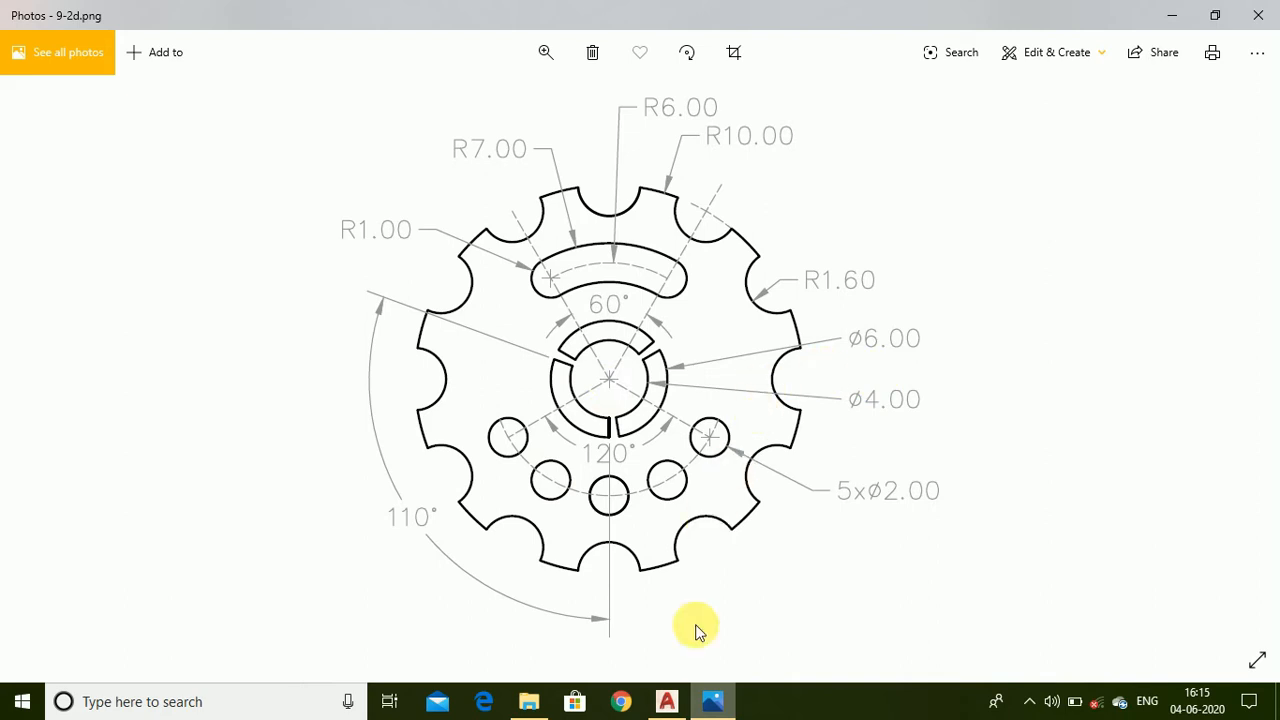
click(678, 708)
scroll(666, 443, down, 2)
scroll(659, 442, up, 2)
text(l)
key(Return)
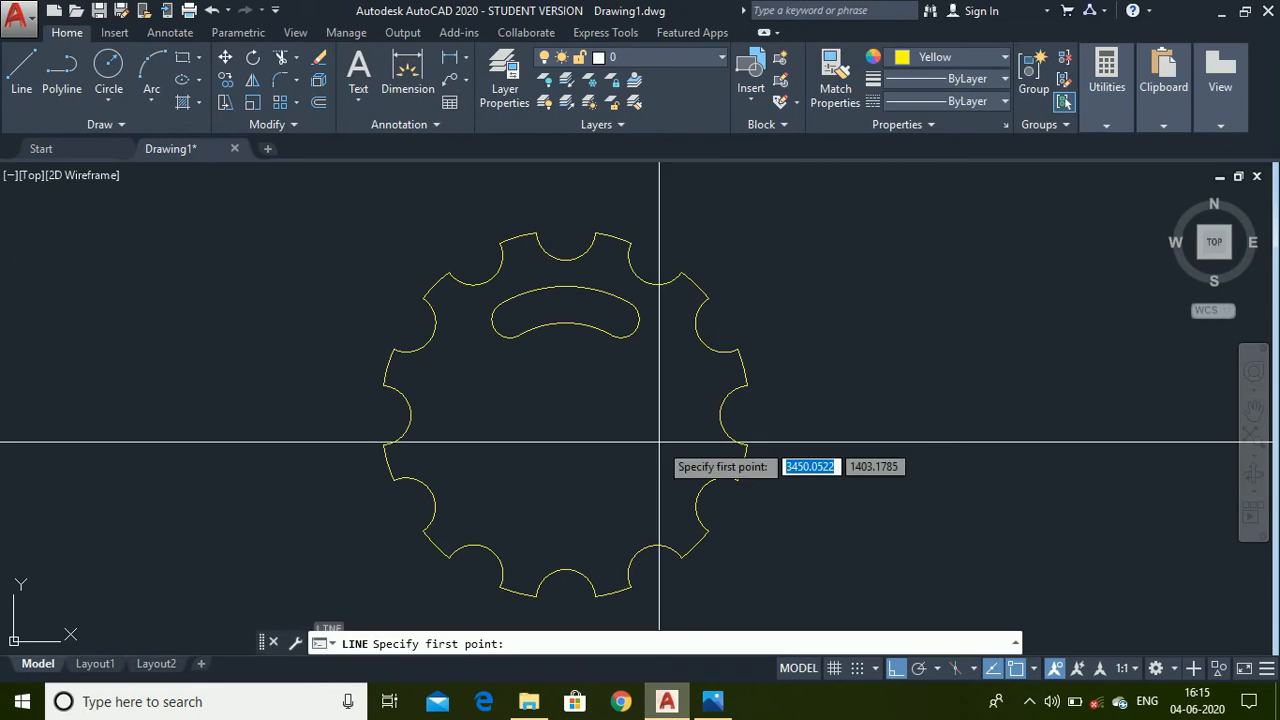
click(568, 413)
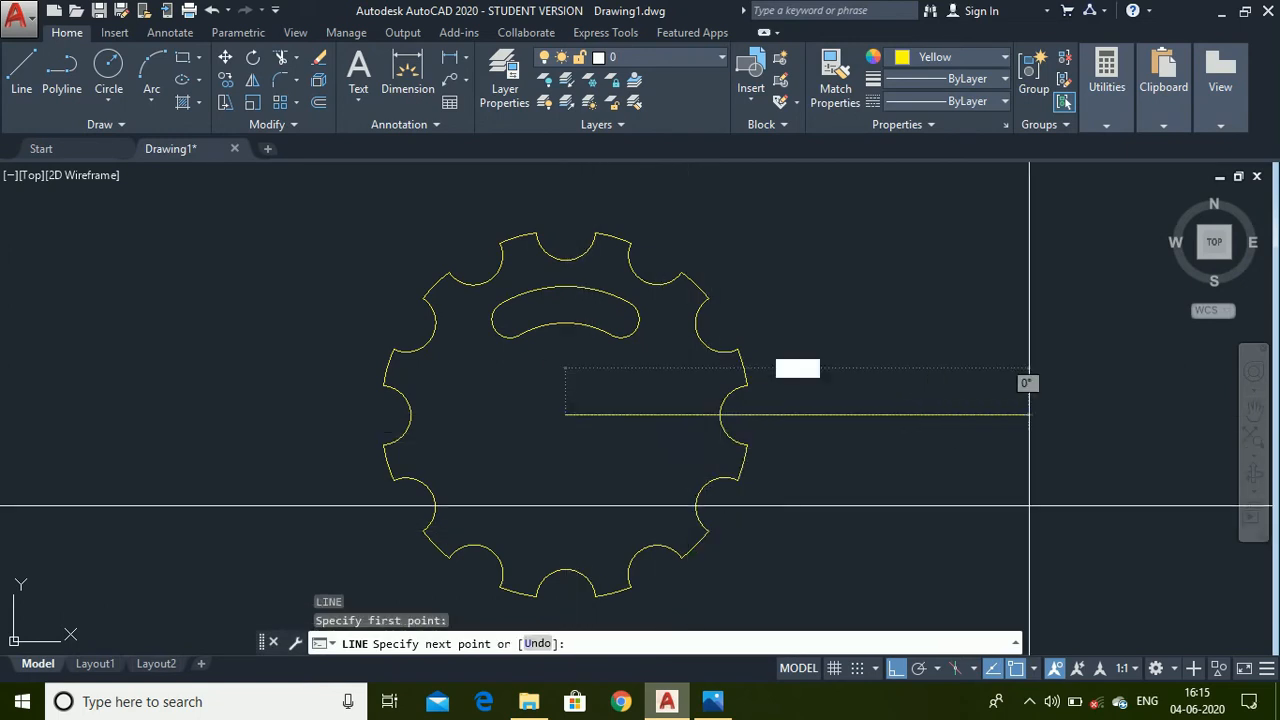
click(870, 485)
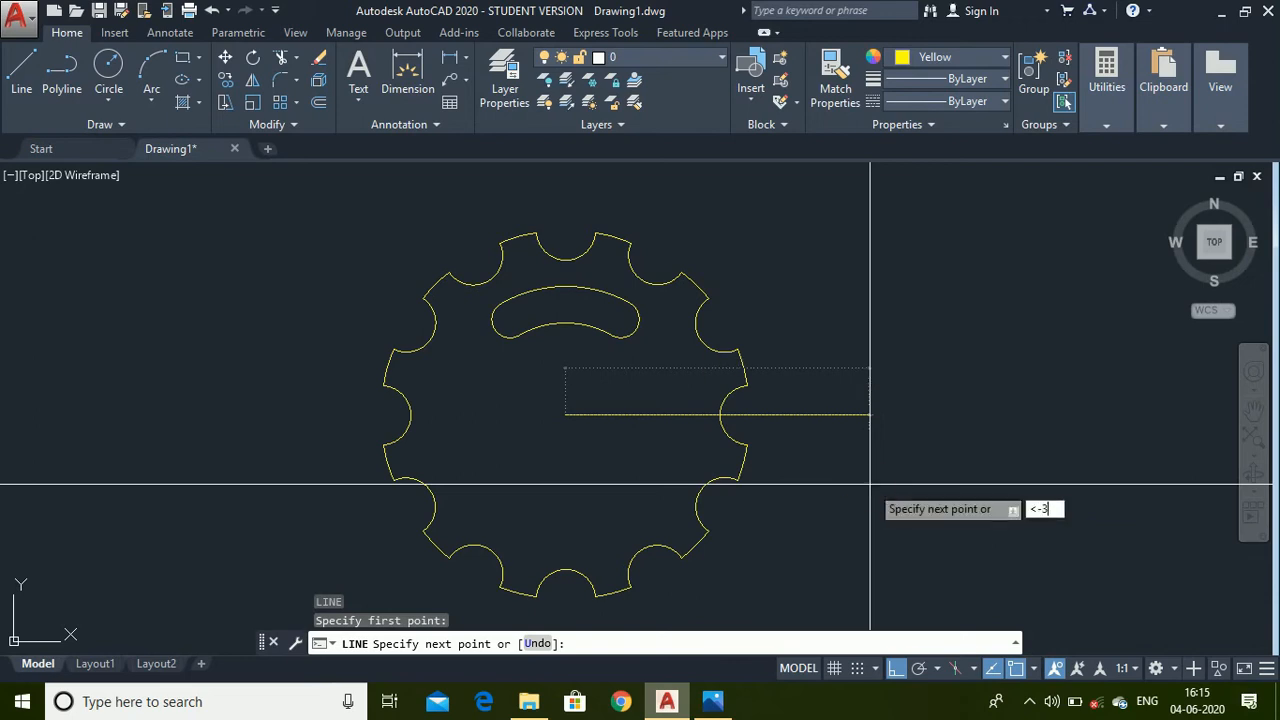
key(Return)
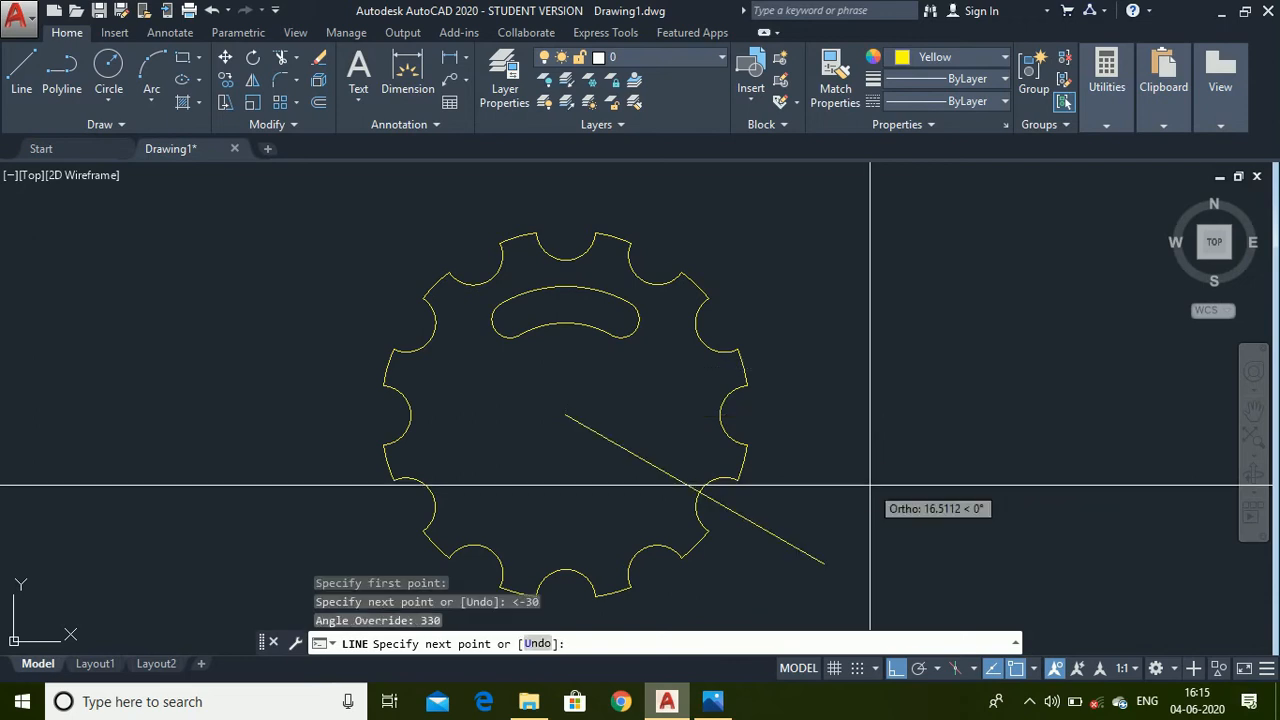
click(783, 542)
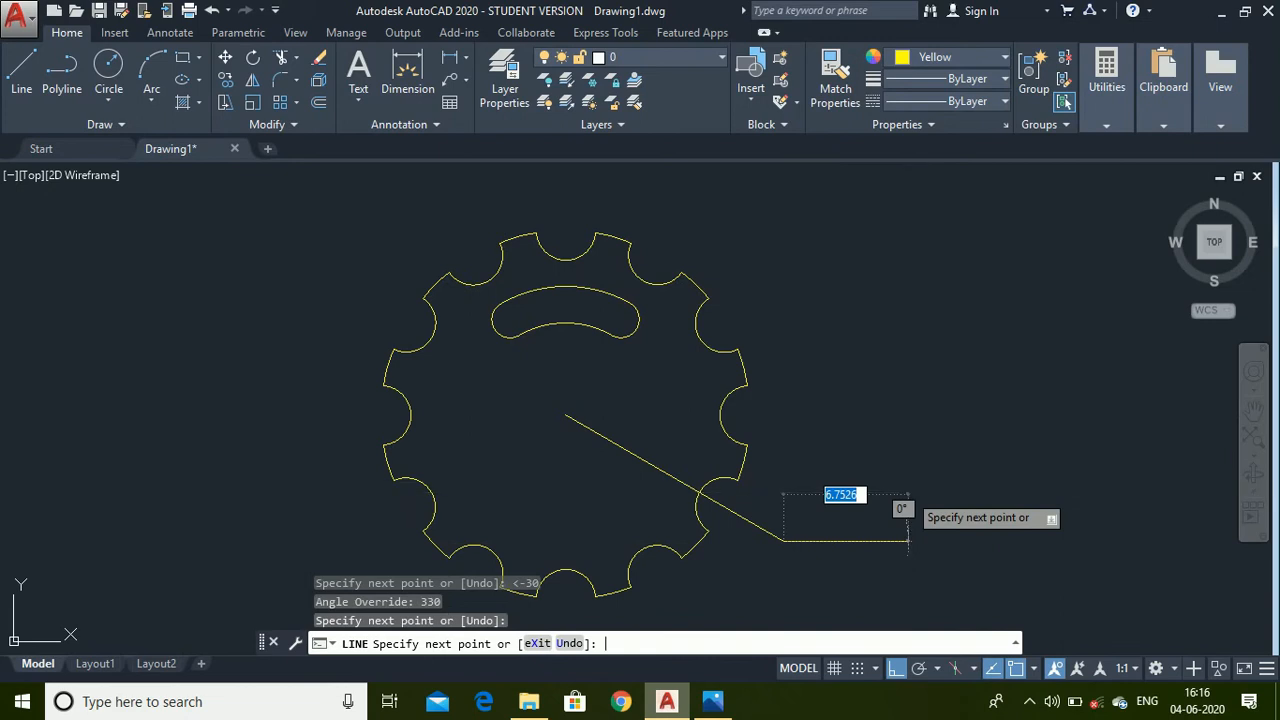
- Mirror the -30-degree line about the vertical axis through the wheel's centre, keeping the original
scroll(893, 343, down, 2)
scroll(834, 411, up, 2)
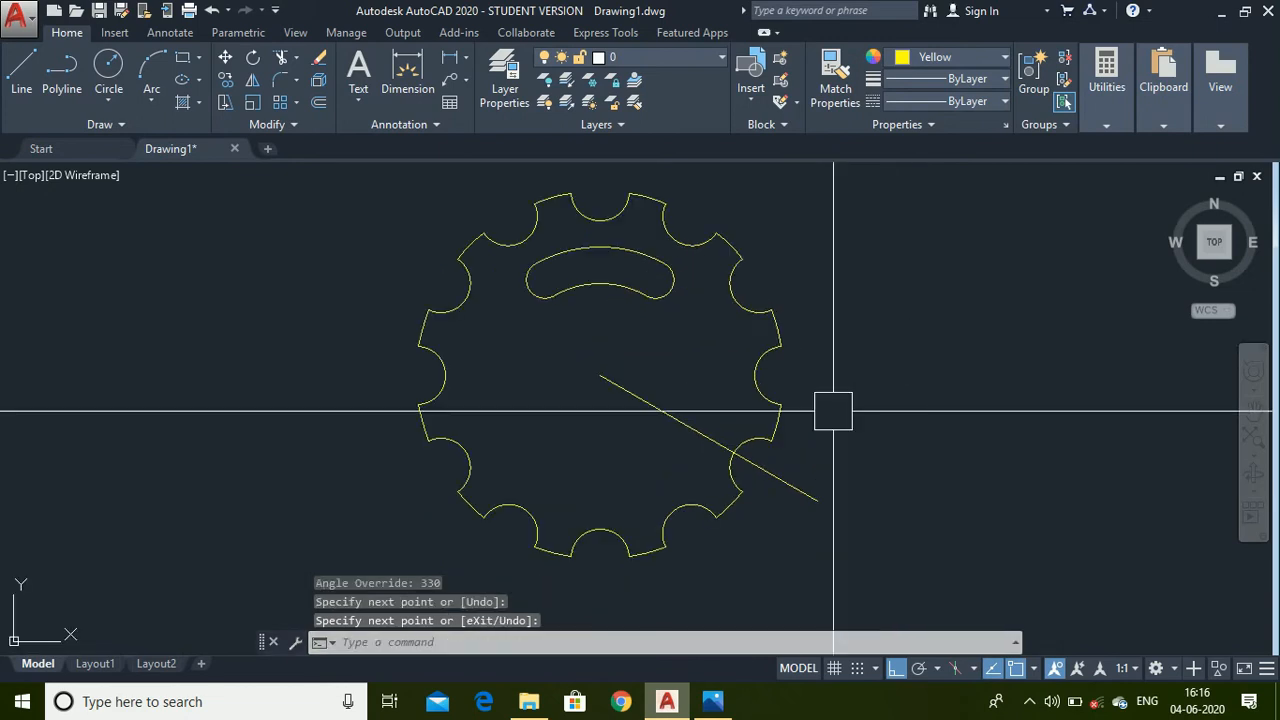
key(Return)
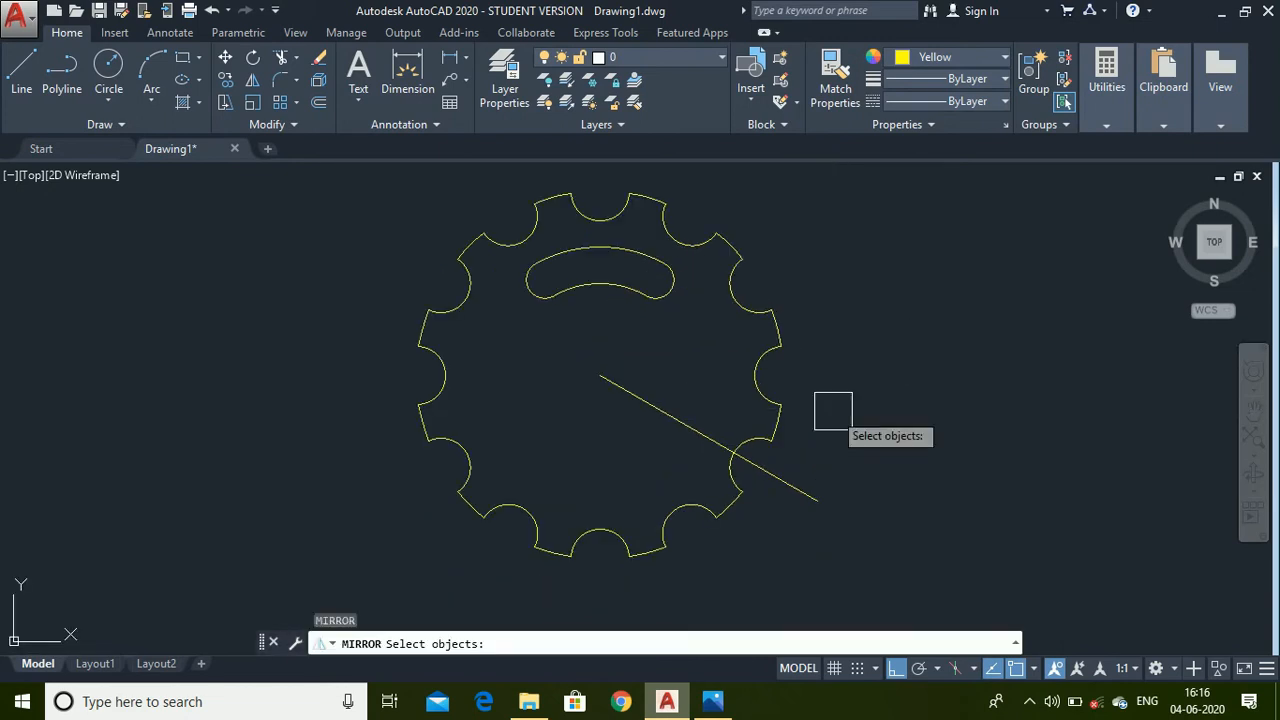
click(679, 430)
key(Return)
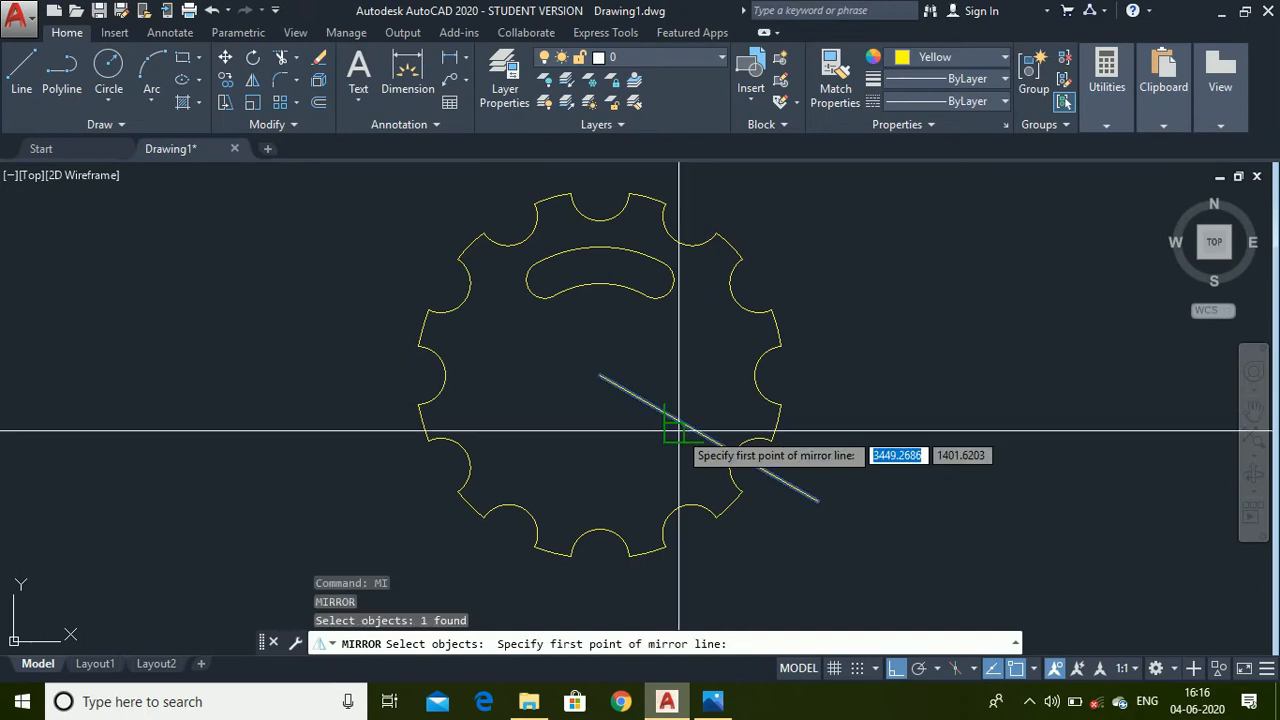
click(600, 375)
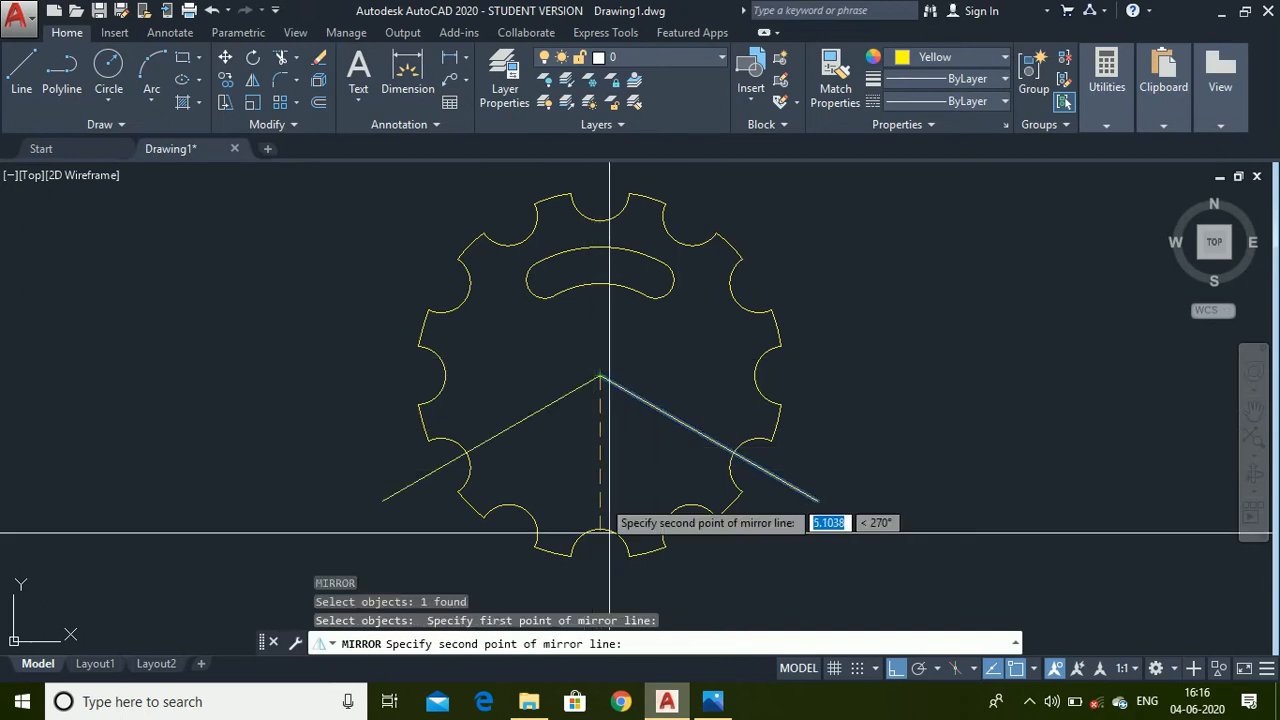
click(612, 597)
key(Return)
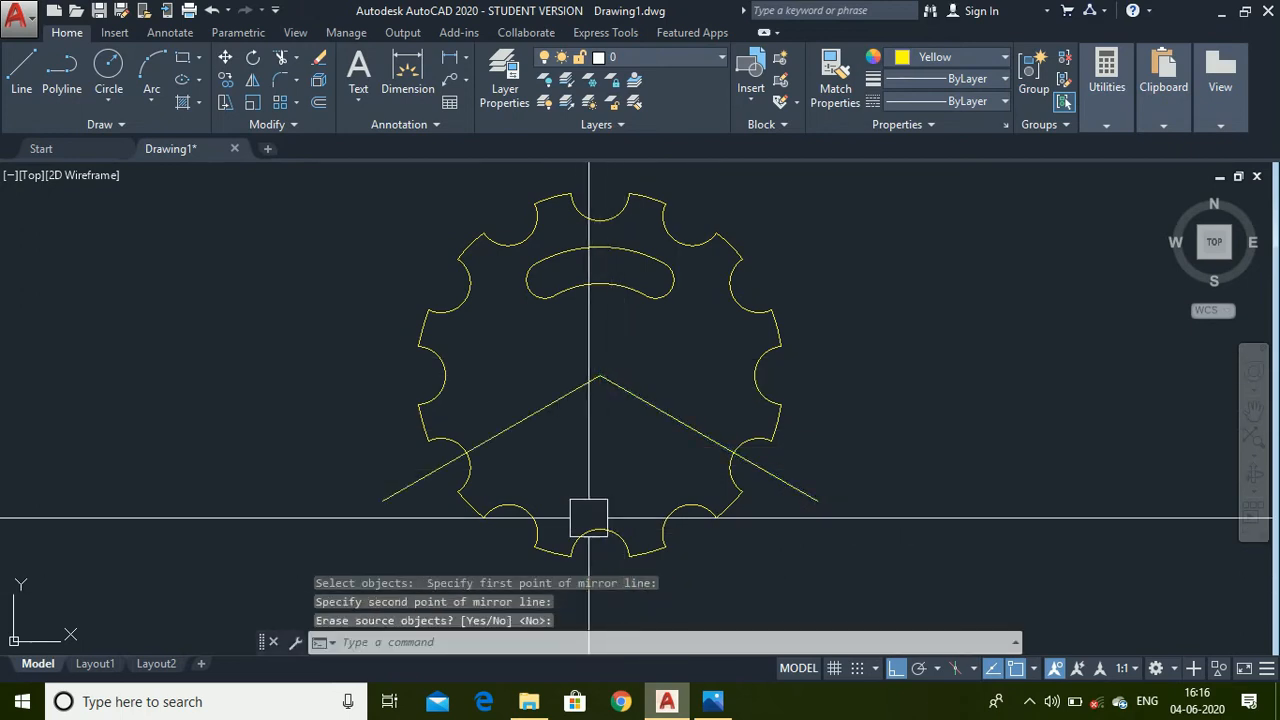
- Draw a circle of radius 6 centred on the wheel's centre, where the two angled lines meet
text(c)
key(Return)
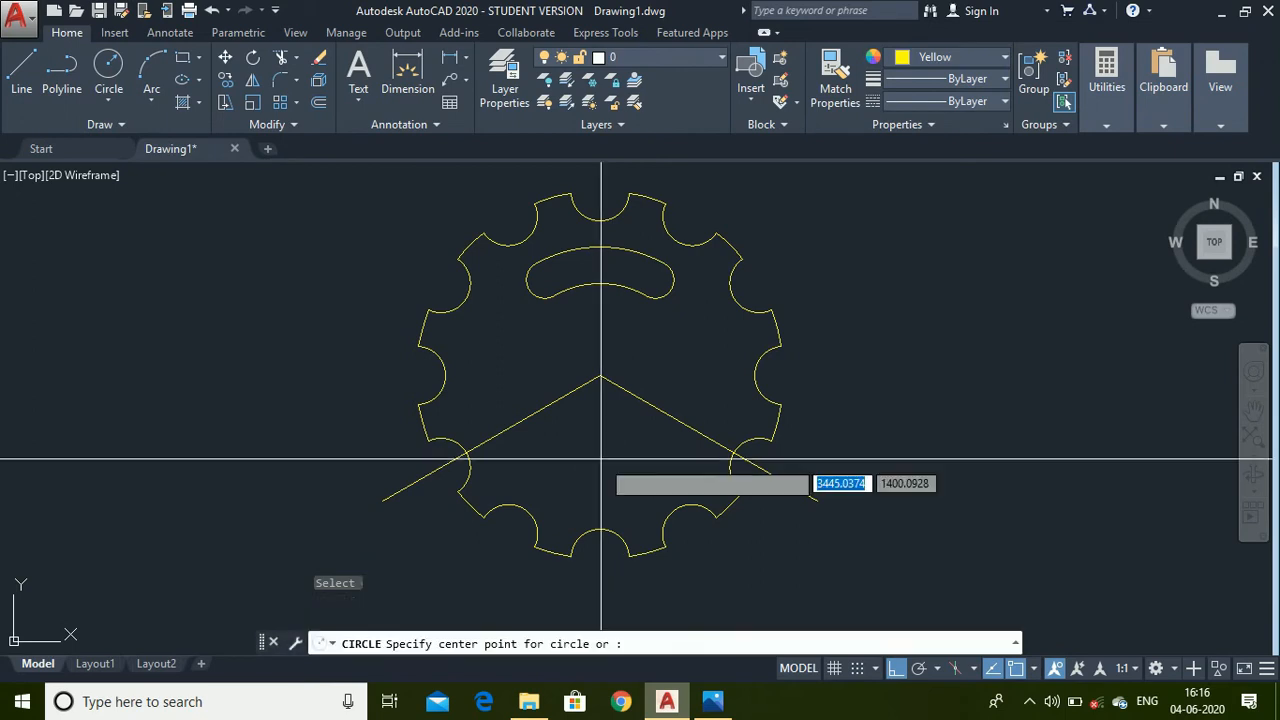
click(604, 382)
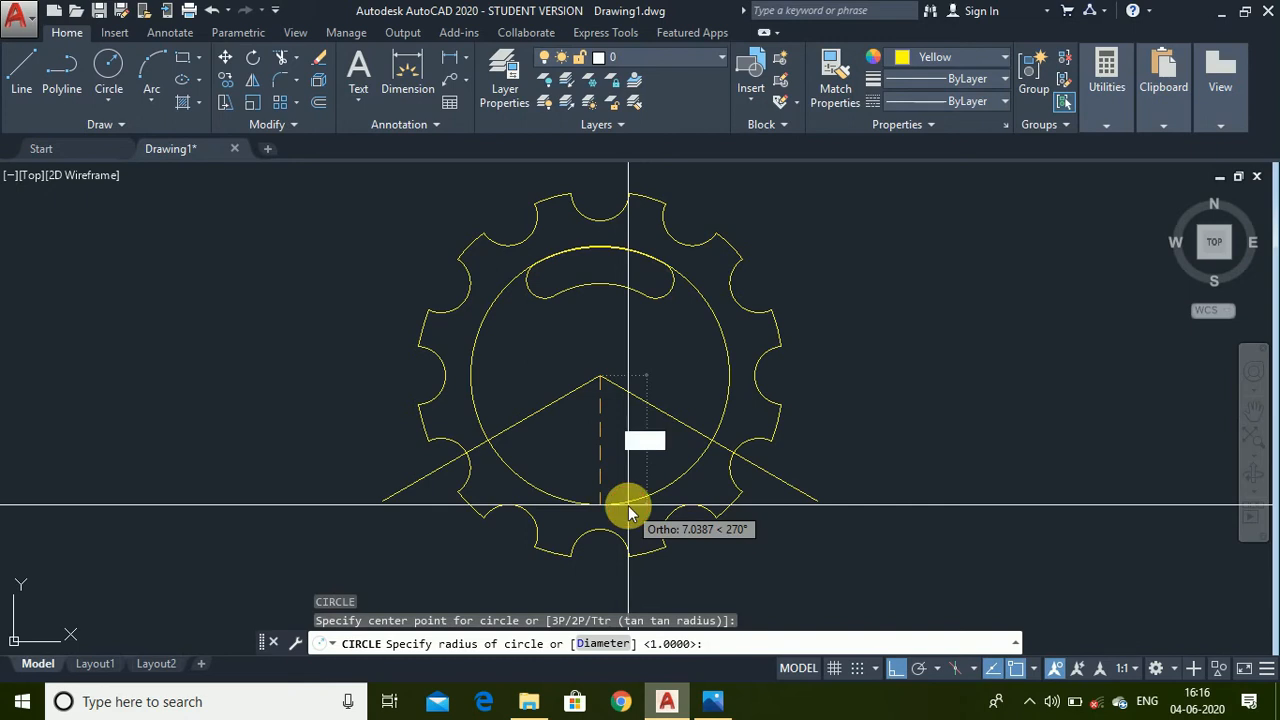
text(6)
key(Return)
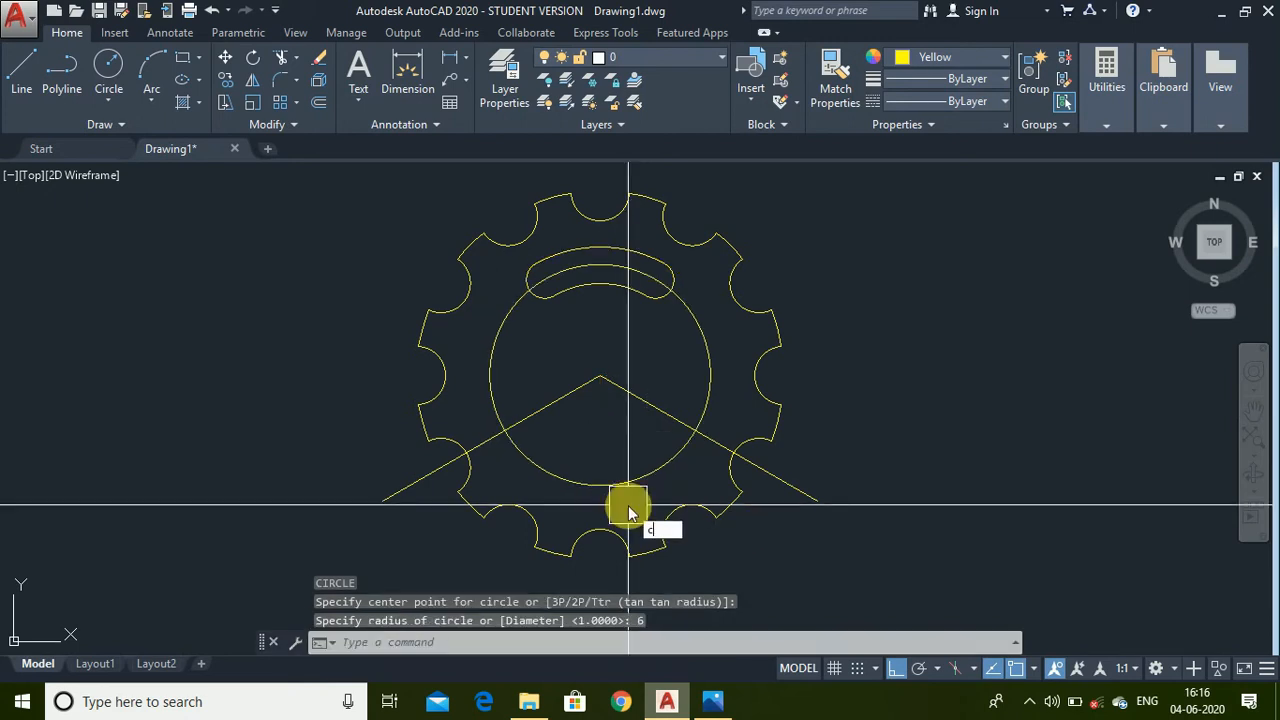
- Draw a circle of diameter 2 centred where the radius-6 circle crosses the lower-left angled line
key(Return)
scroll(450, 445, up, 4)
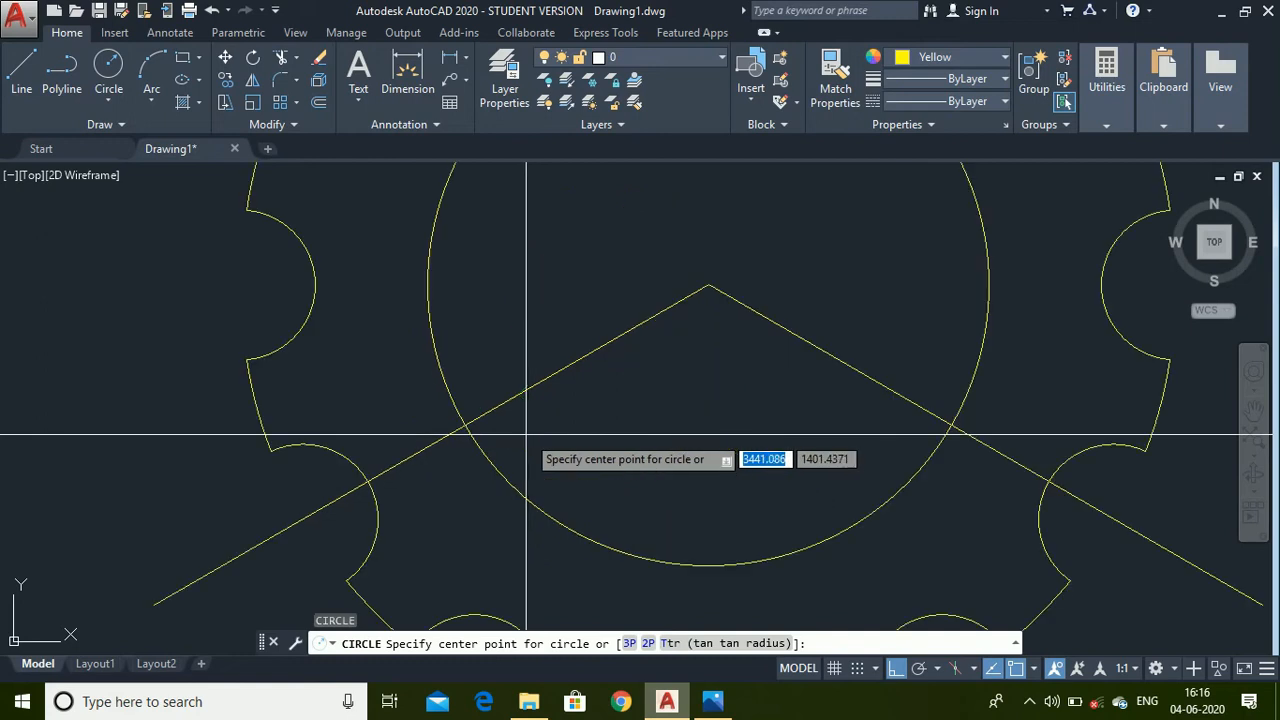
click(465, 426)
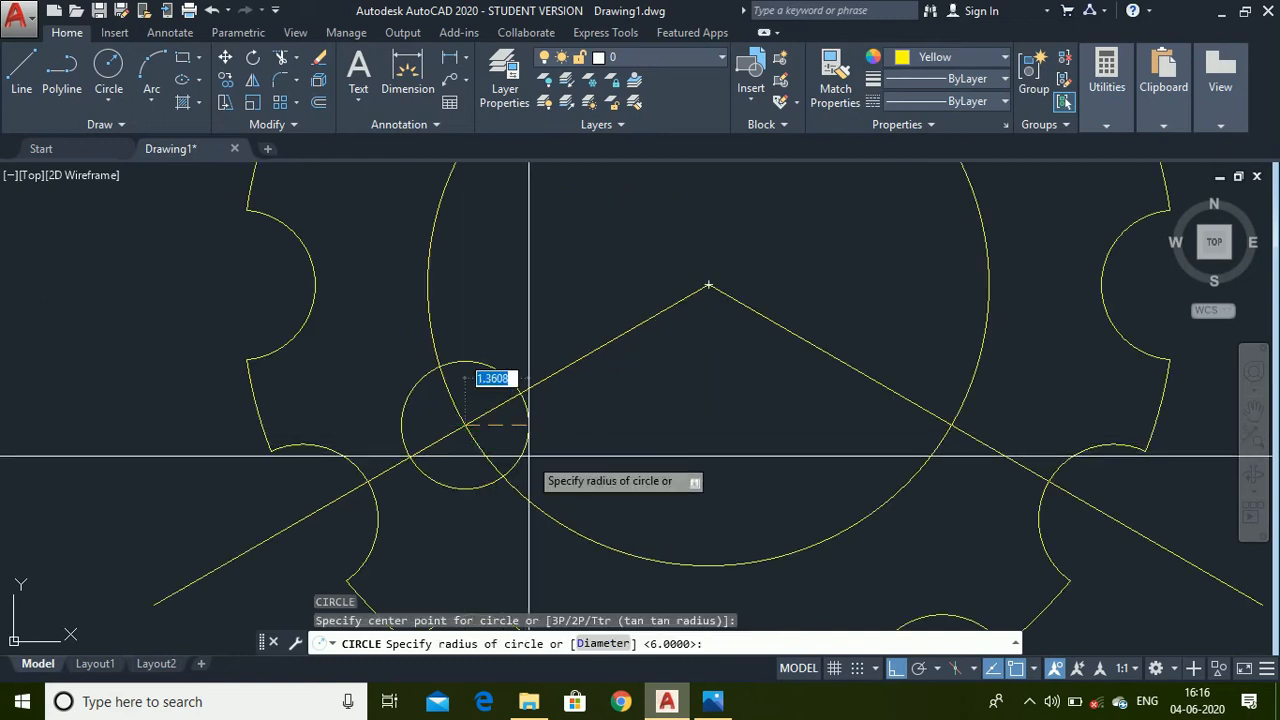
scroll(508, 443, up, 2)
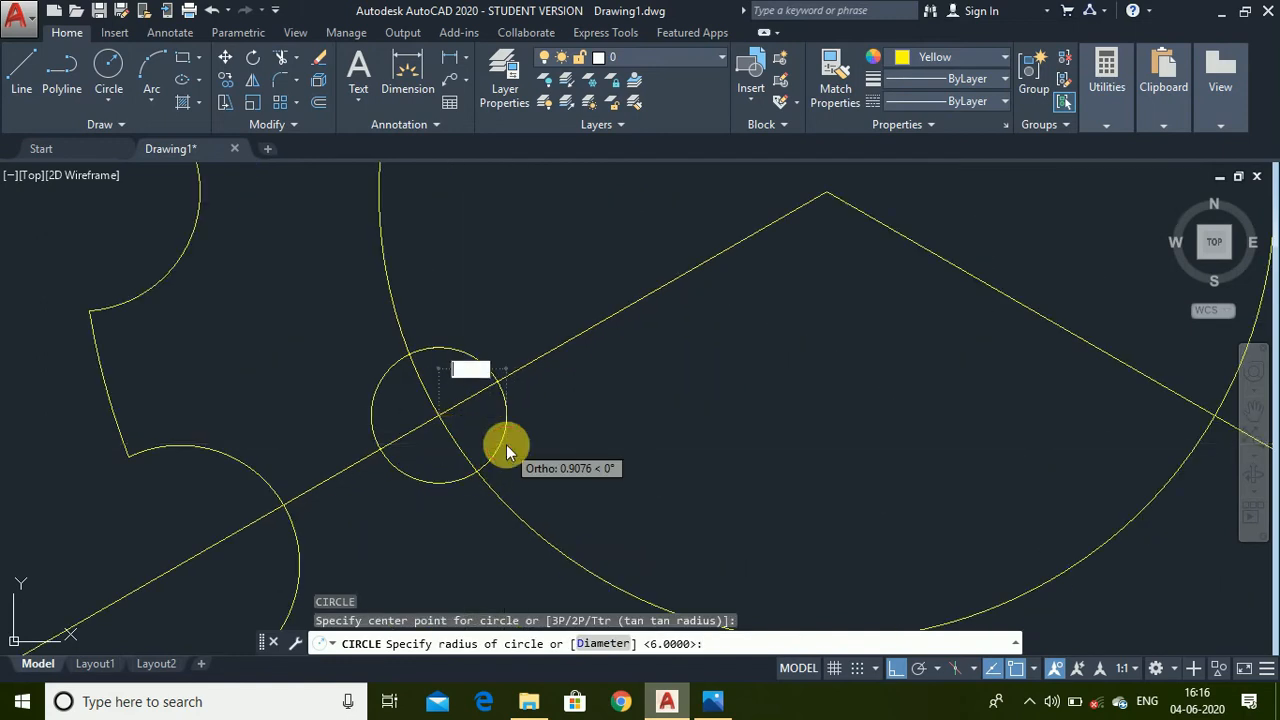
text(d)
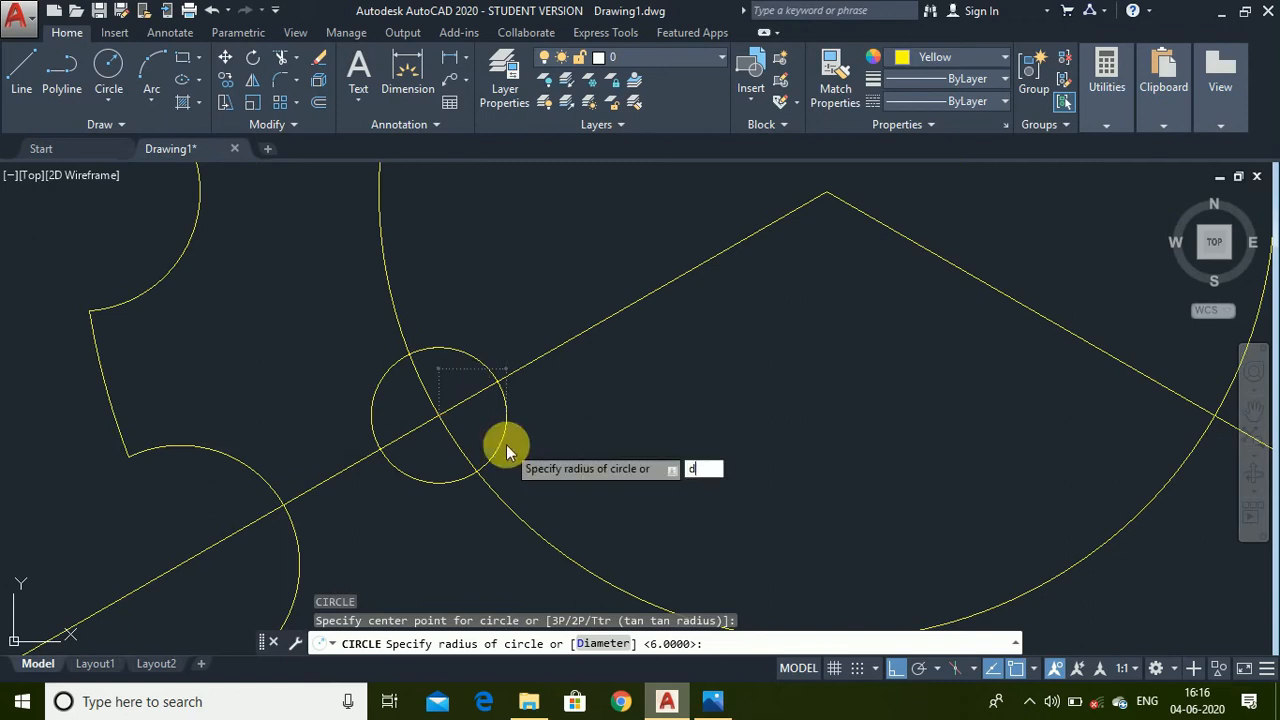
key(Return)
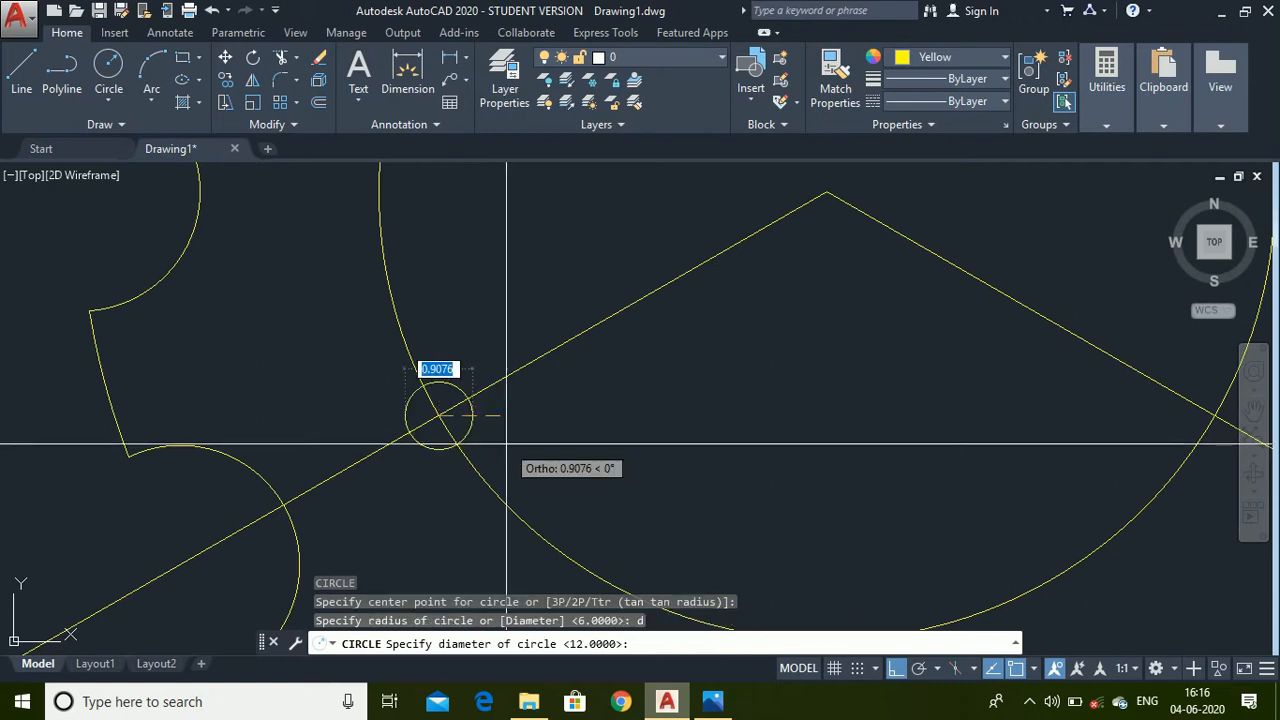
text(2)
key(Return)
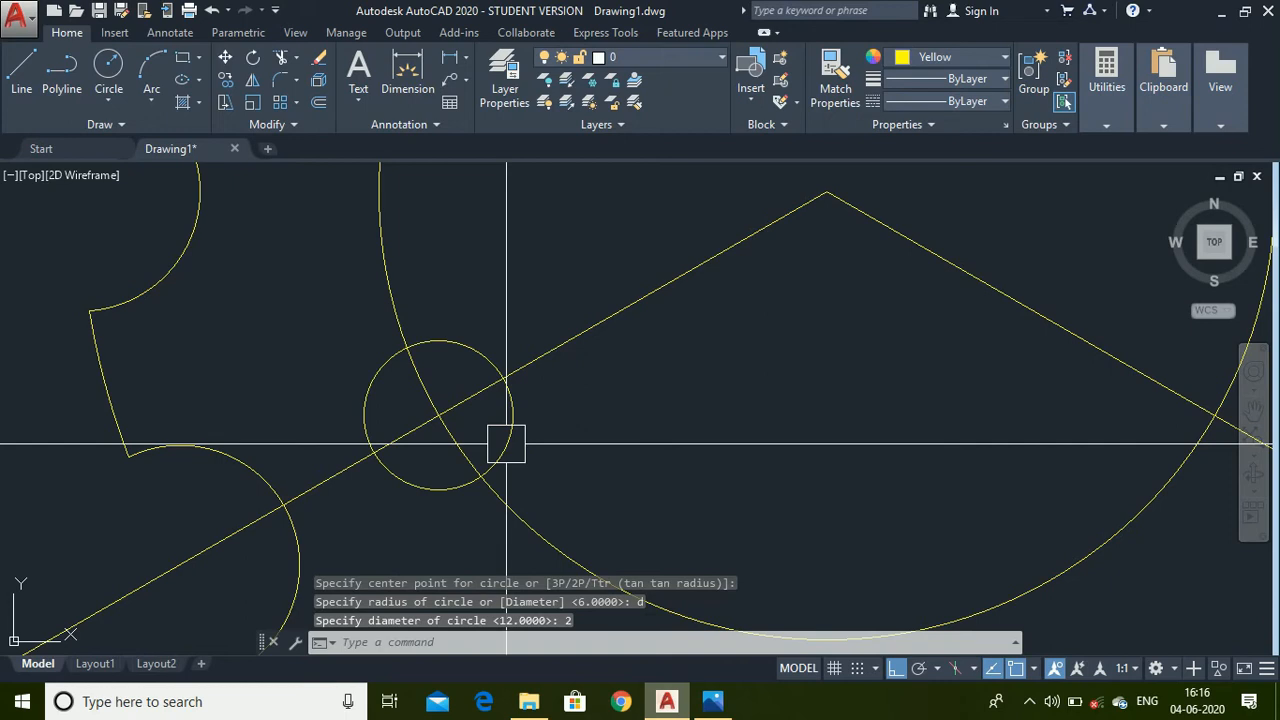
- Create a polar array of the diameter-2 circle about the wheel's centre
text(array)
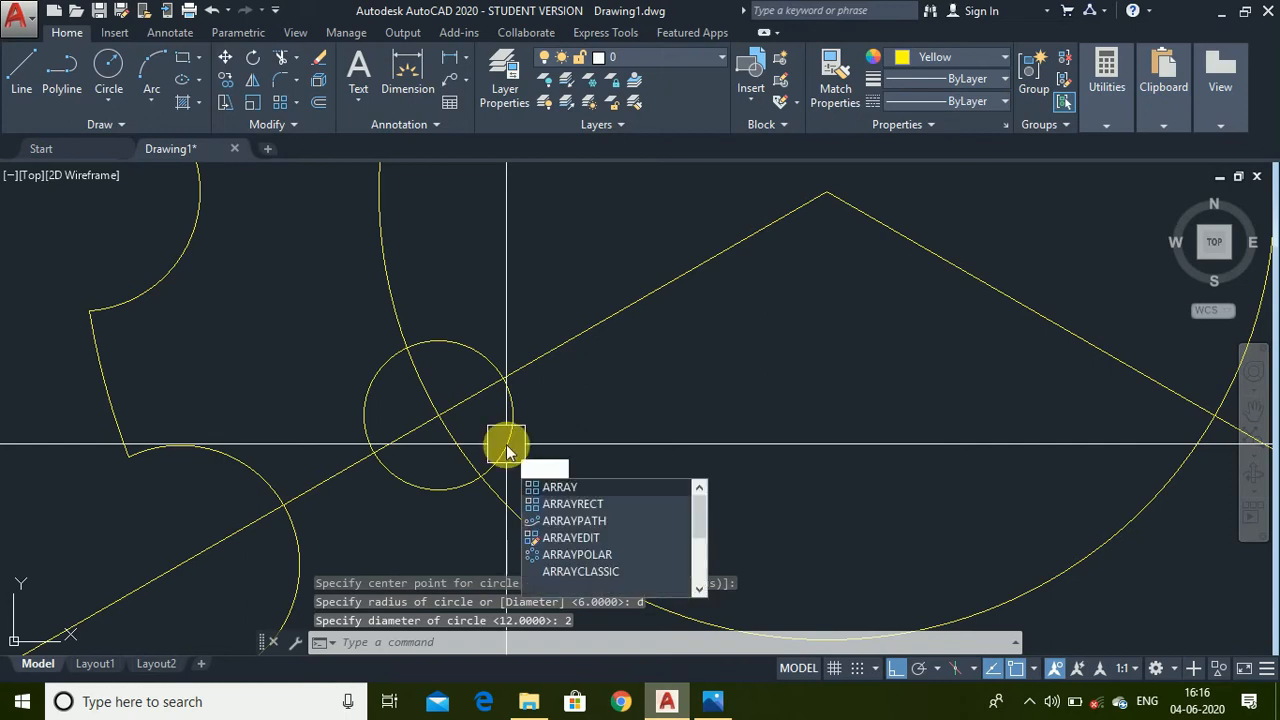
key(Return)
click(506, 443)
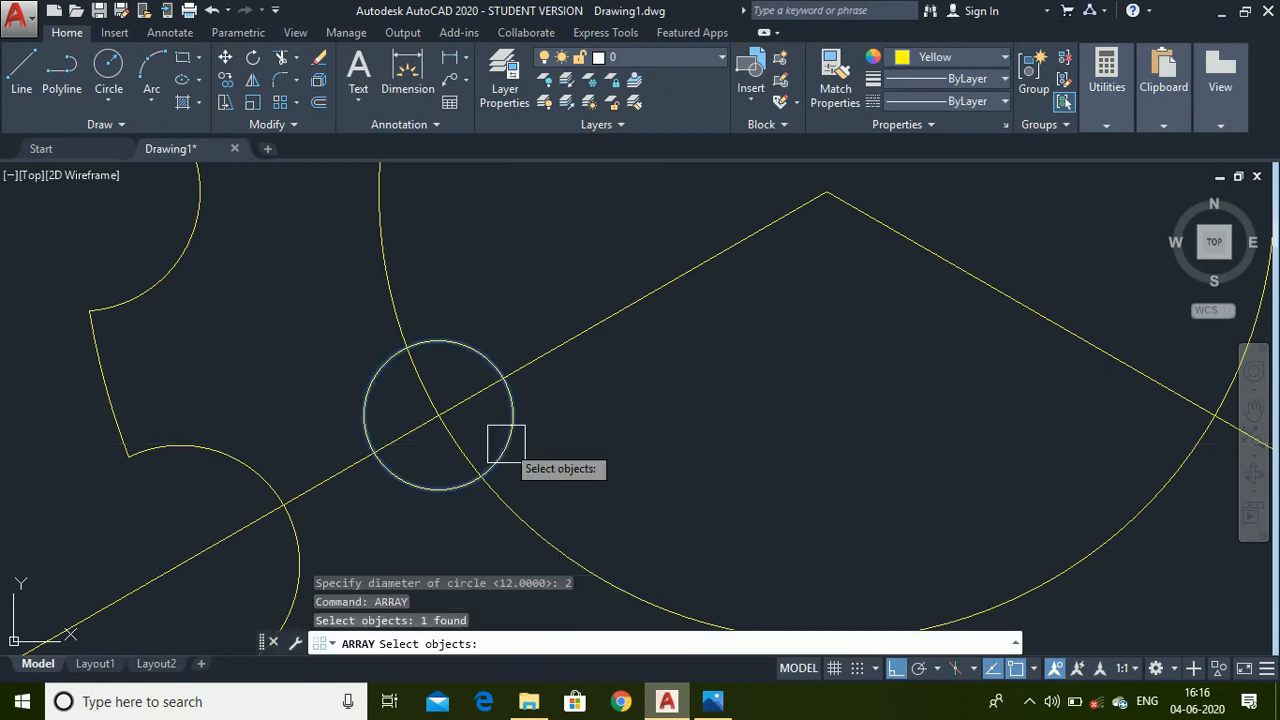
key(Return)
scroll(506, 443, down, 3)
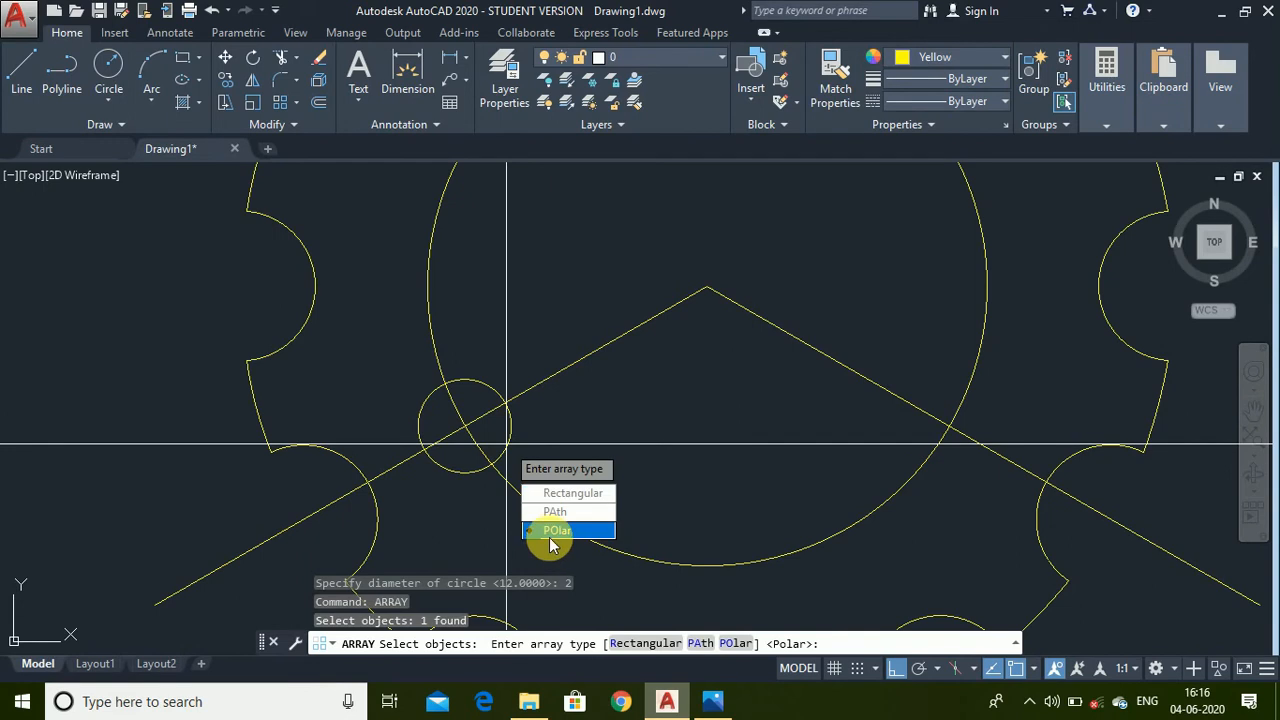
click(557, 531)
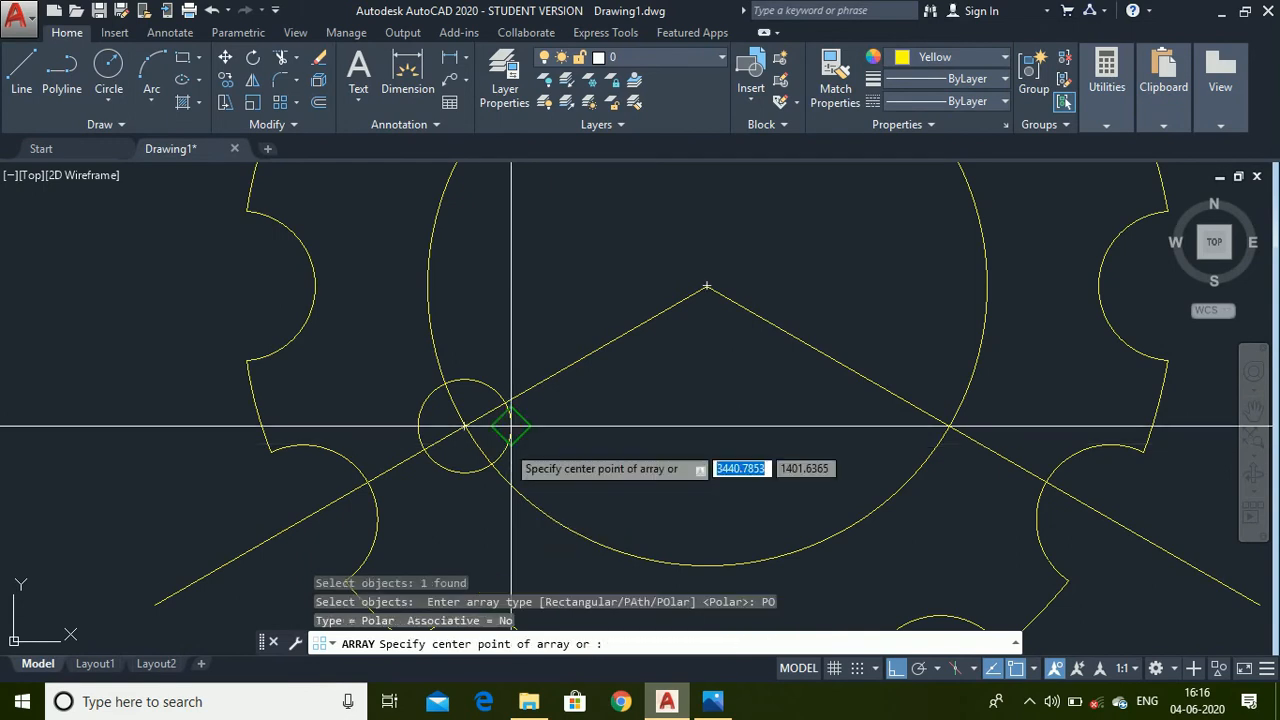
click(706, 288)
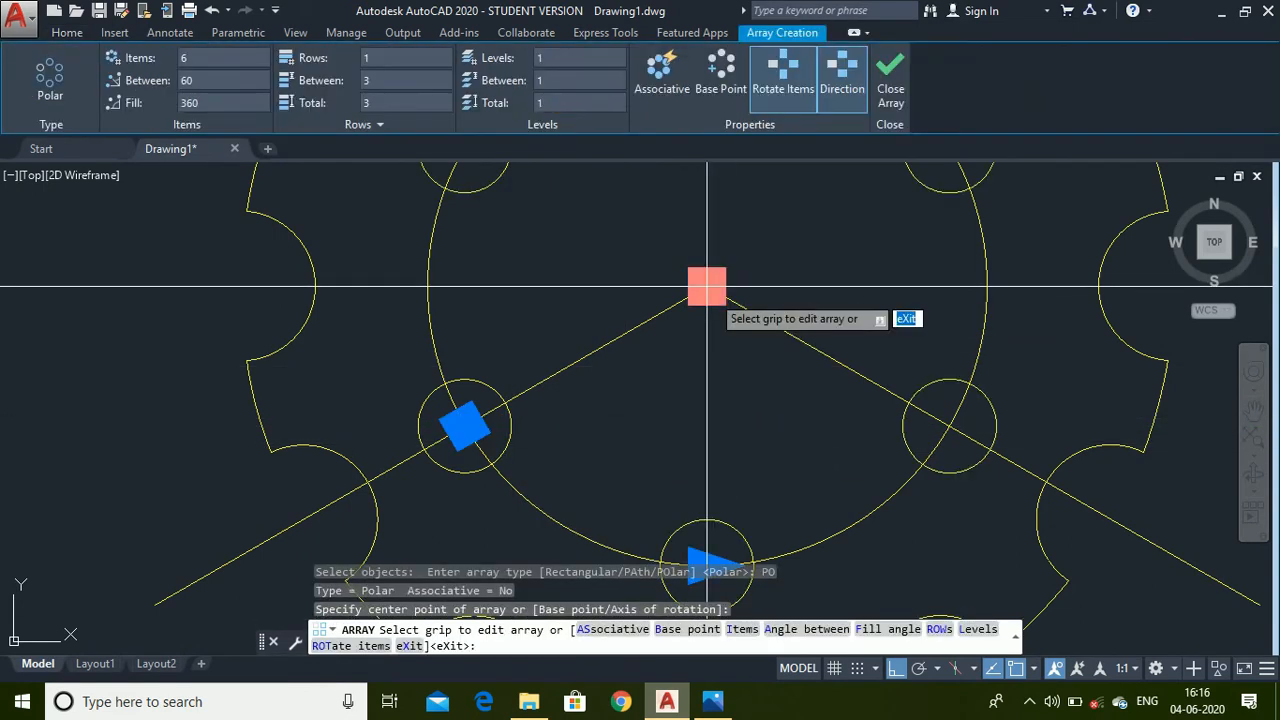
- Check the hole layout in 9-2d.png in Photos and, back in AutoCAD, set the polar array to 5 items over a 120-degree fill
scroll(709, 289, down, 2)
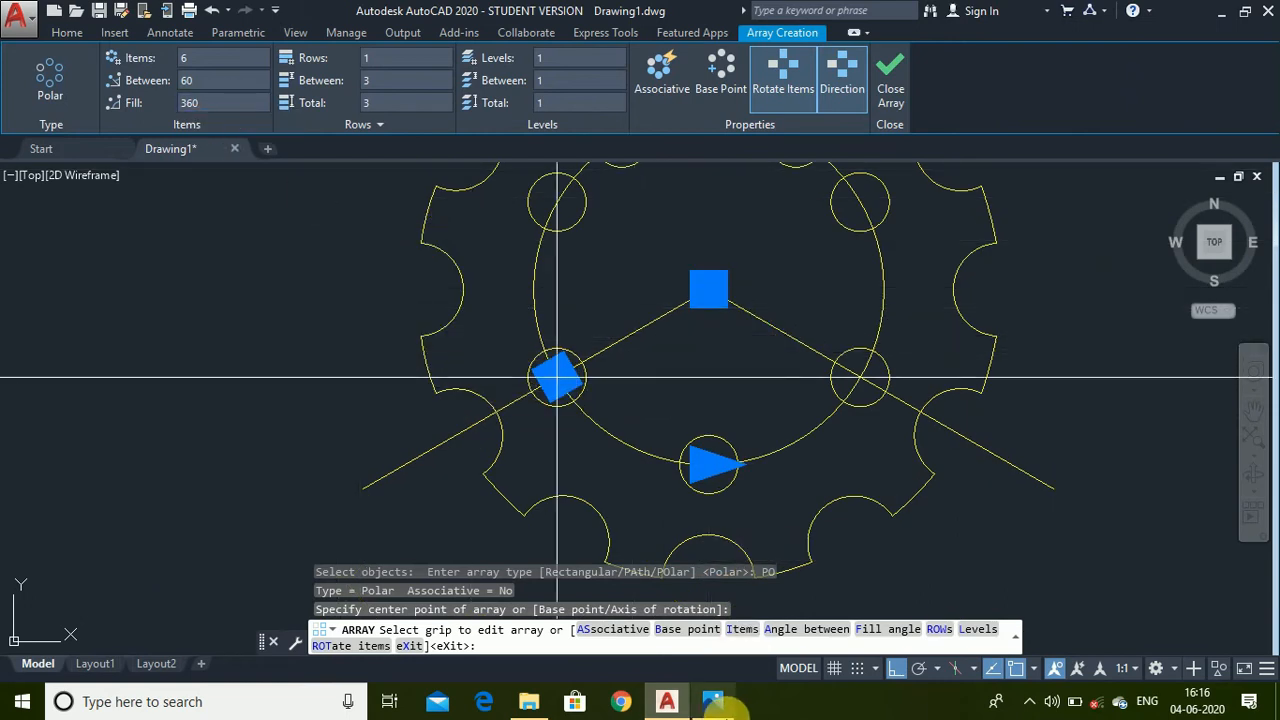
click(712, 701)
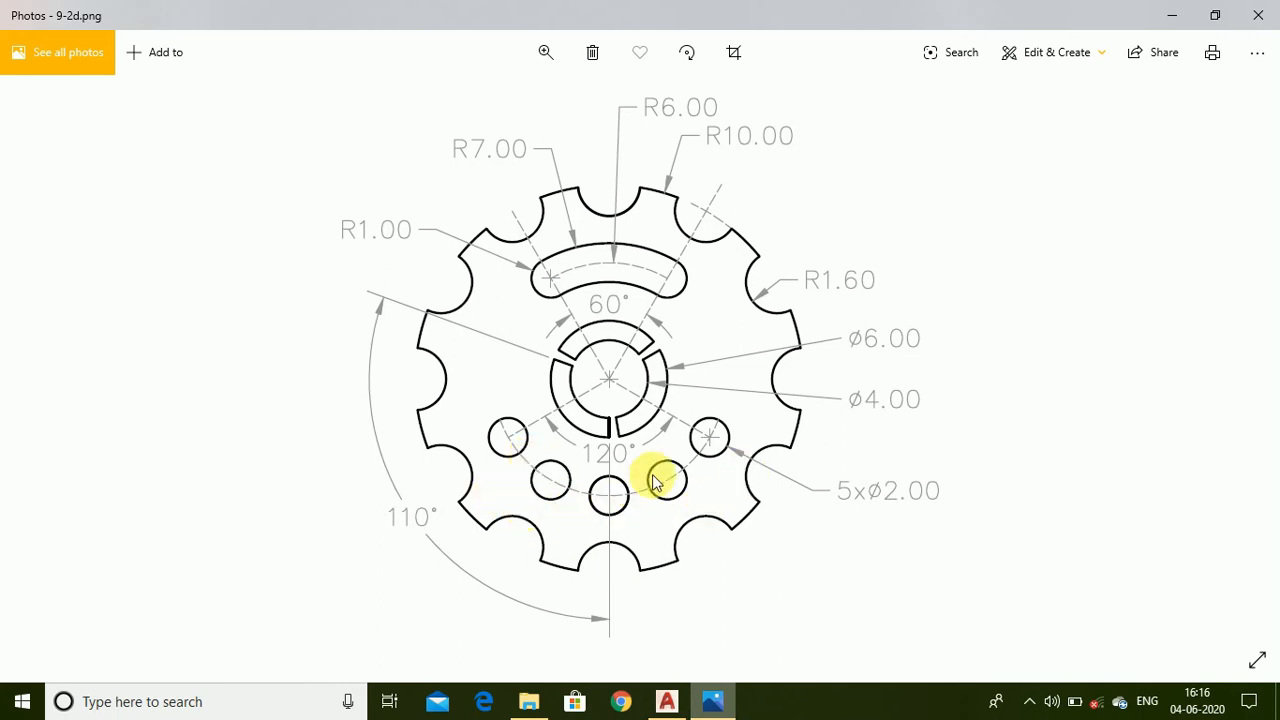
click(667, 703)
click(247, 106)
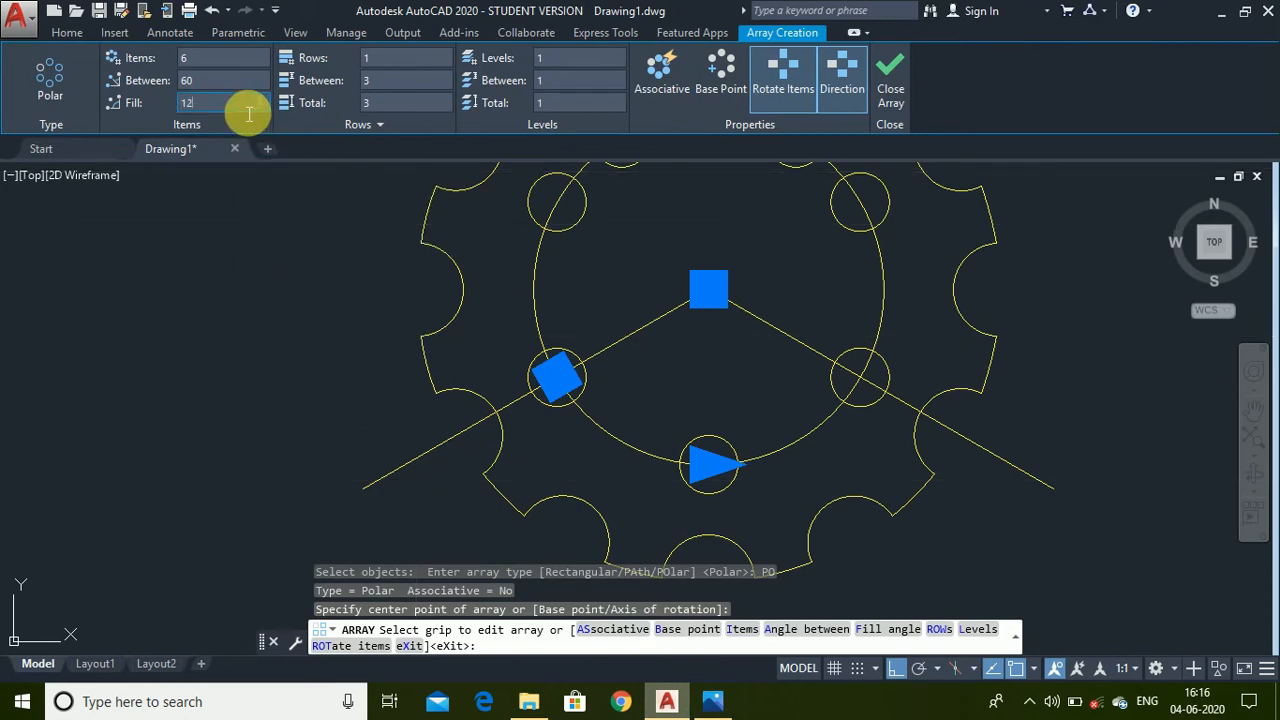
key(Return)
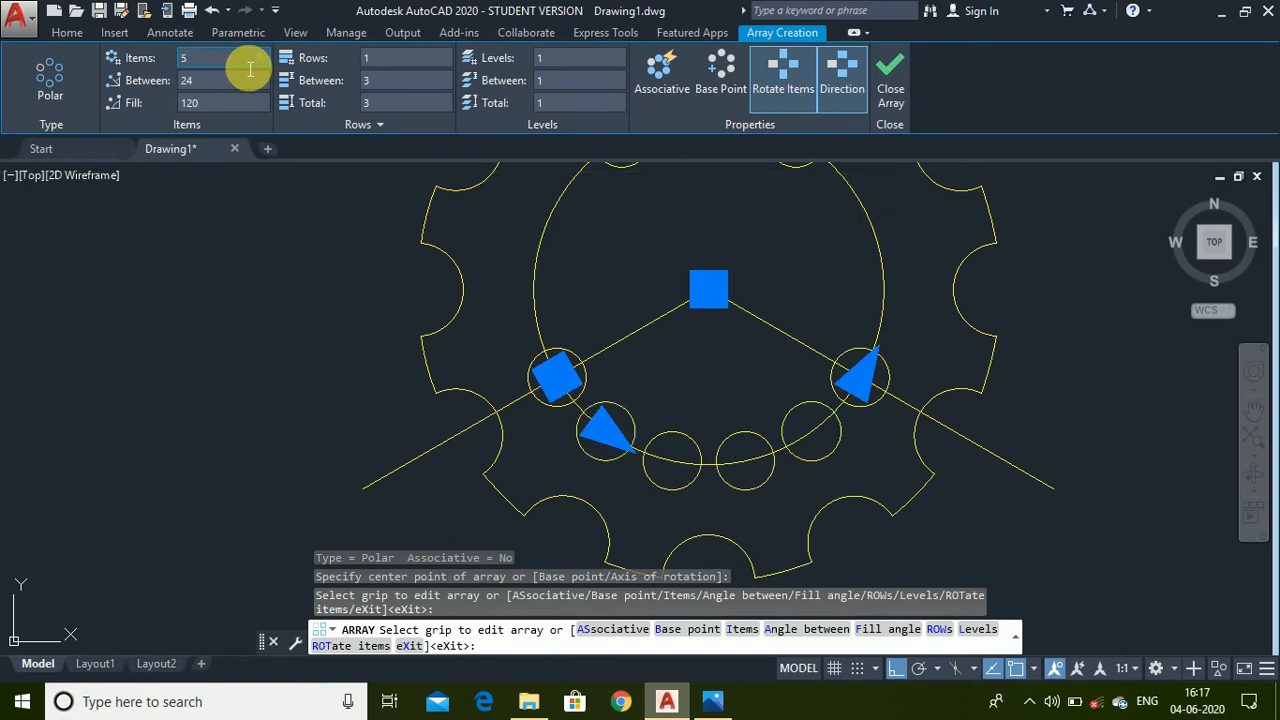
click(250, 62)
text(5)
key(Return)
click(886, 100)
scroll(672, 400, down, 2)
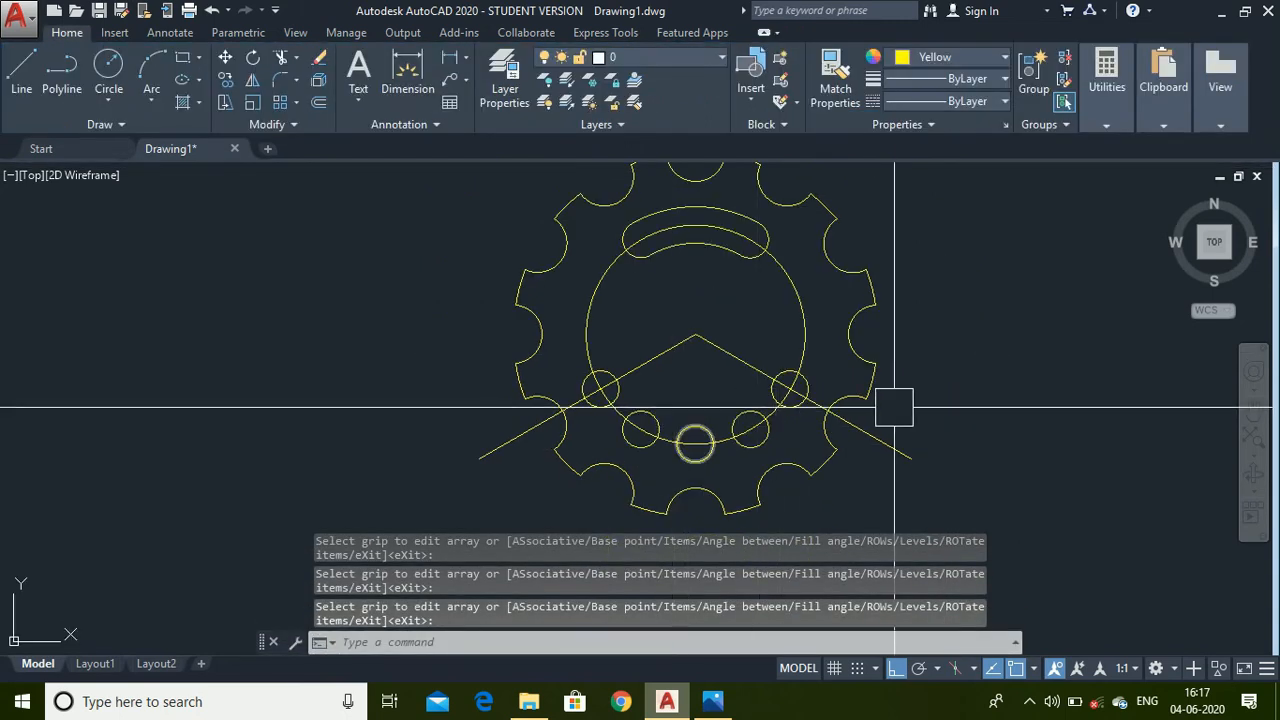
- Erase the two angled construction lines and the radius-6 construction circle
scroll(892, 407, up, 3)
click(705, 408)
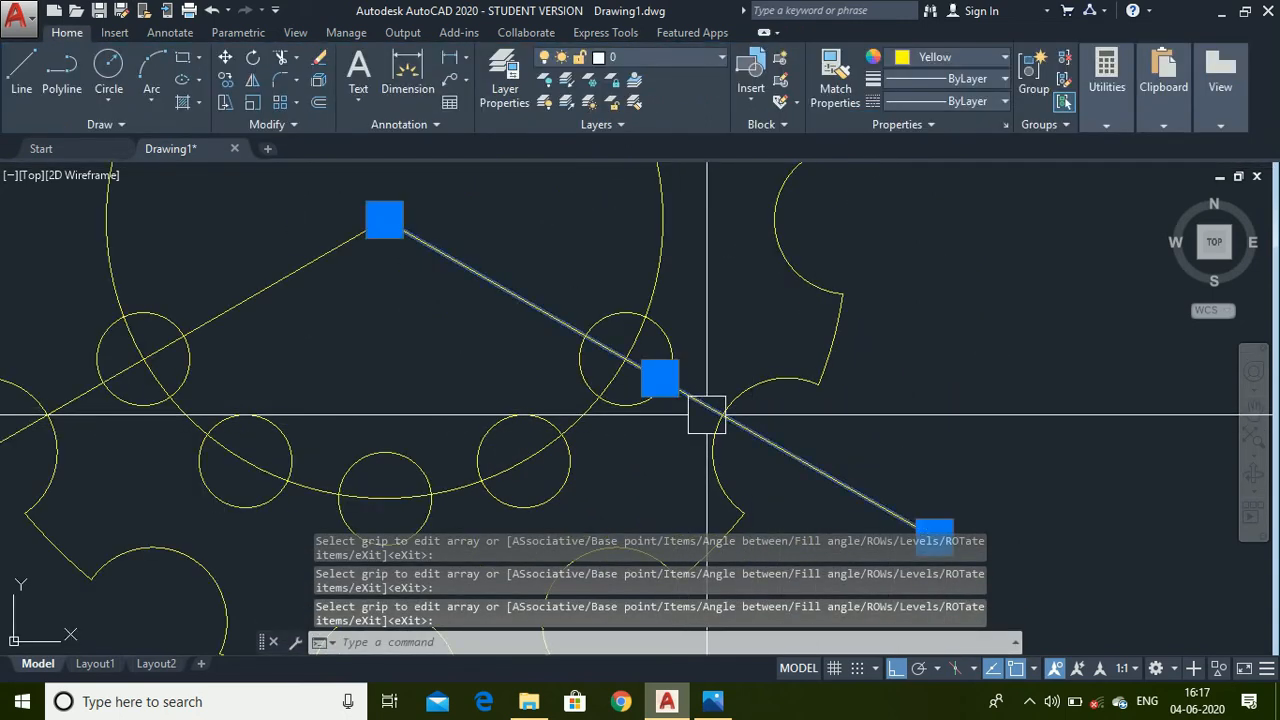
click(656, 286)
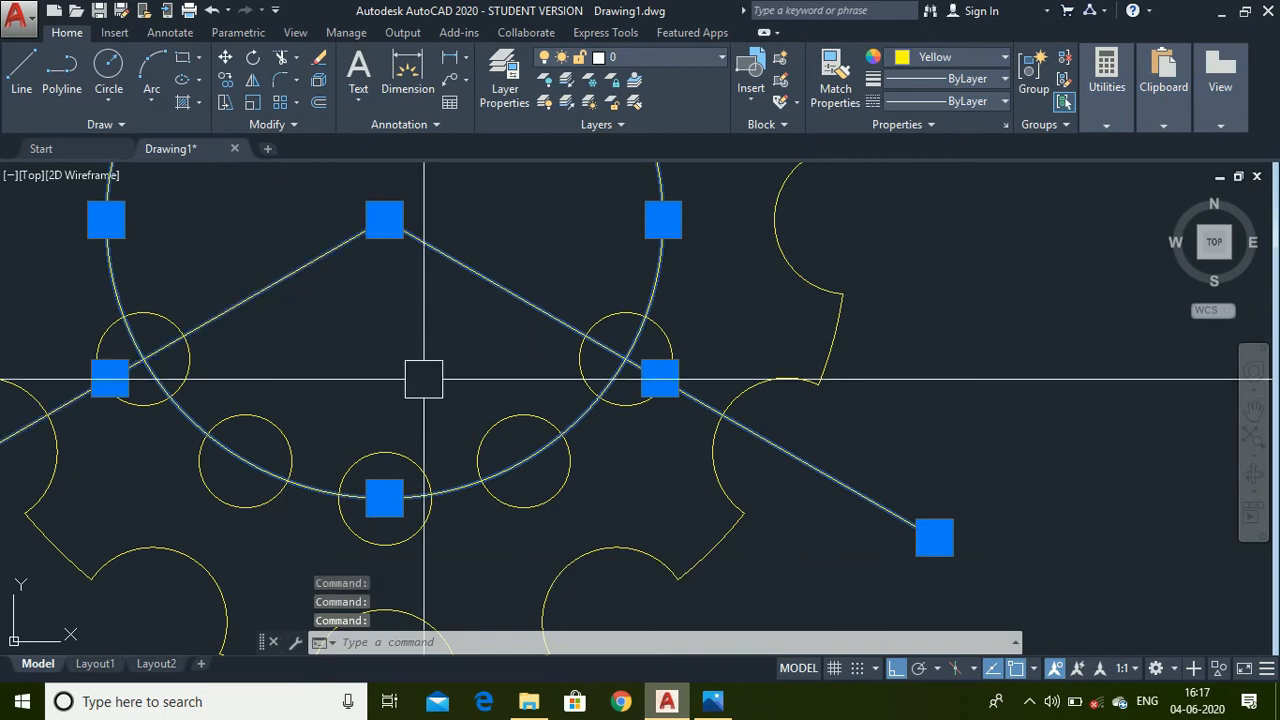
key(Delete)
scroll(424, 379, down, 4)
scroll(439, 337, up, 3)
scroll(439, 337, down, 3)
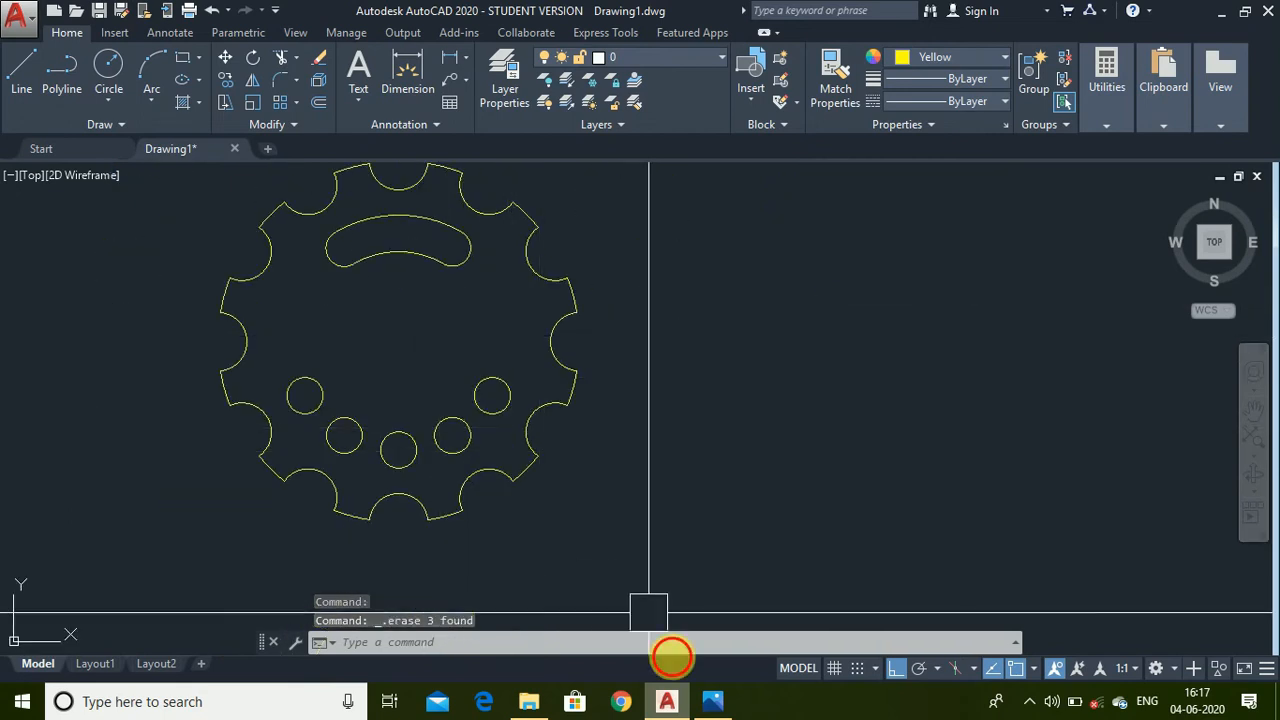
- Consult the ring dimensions in 9-2d.png in Photos and, back in AutoCAD, draw a circle of diameter 4 at the wheel's centre
click(716, 704)
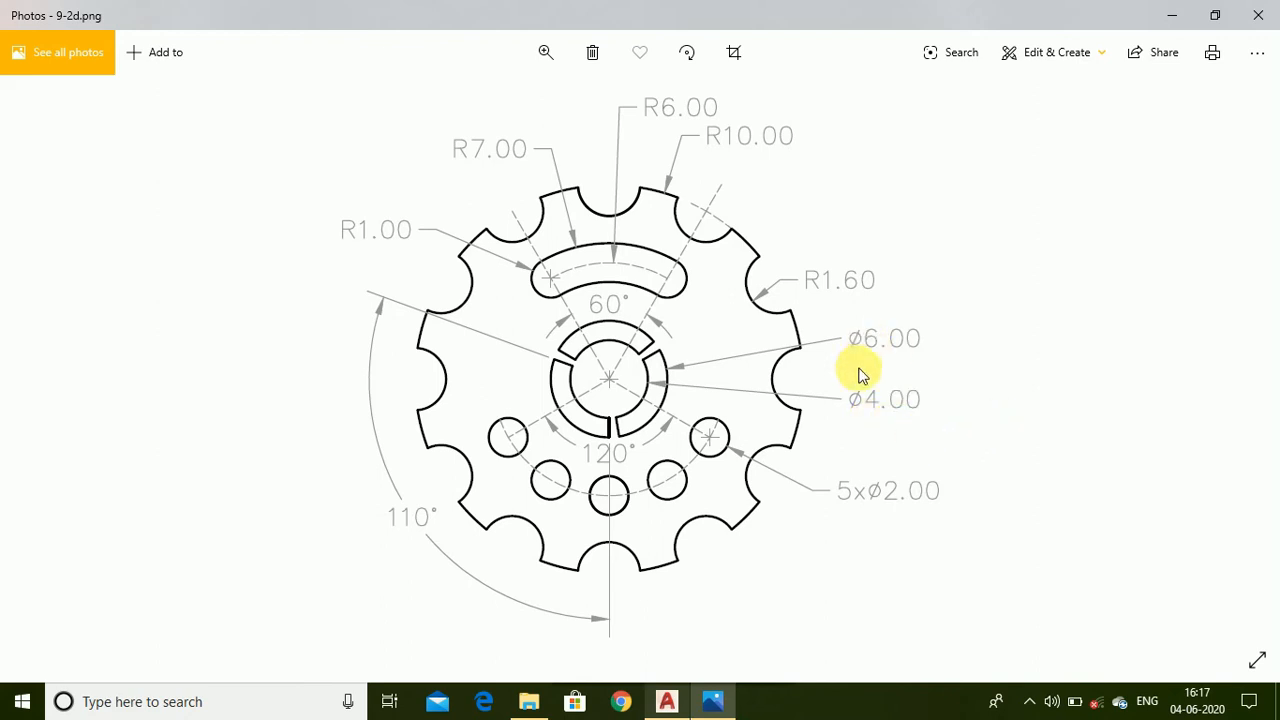
click(666, 701)
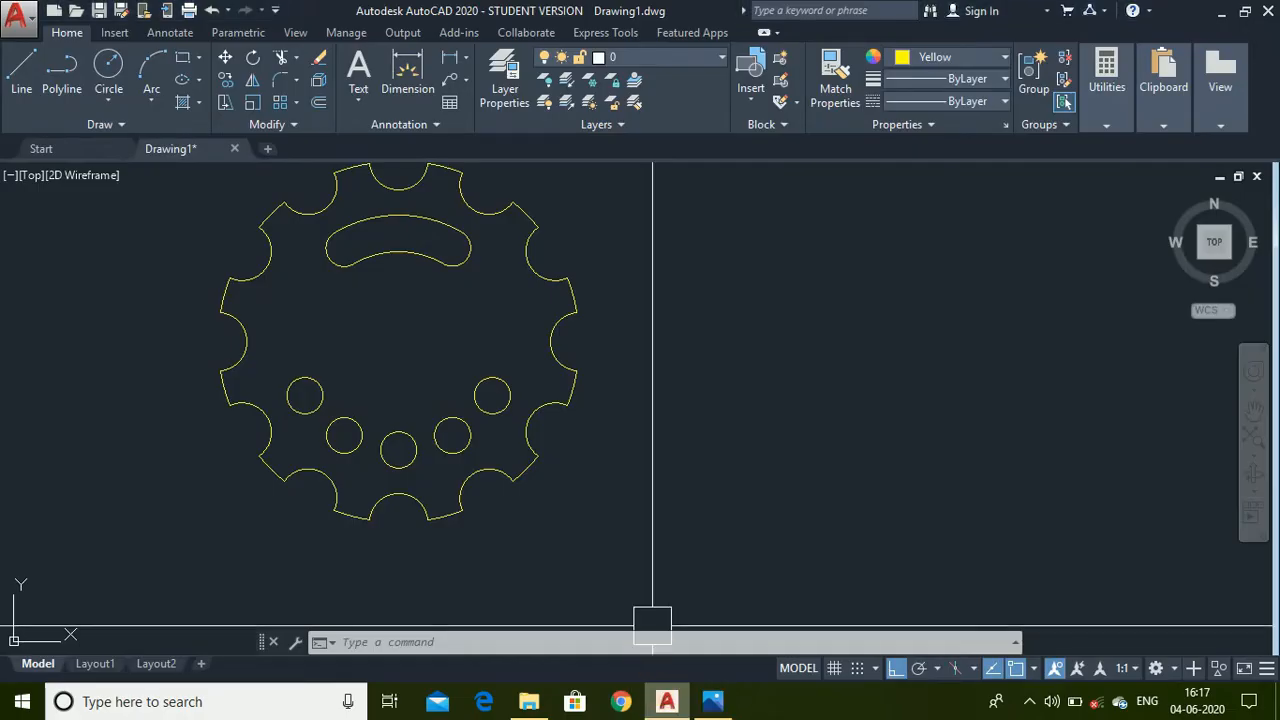
text(c)
key(Return)
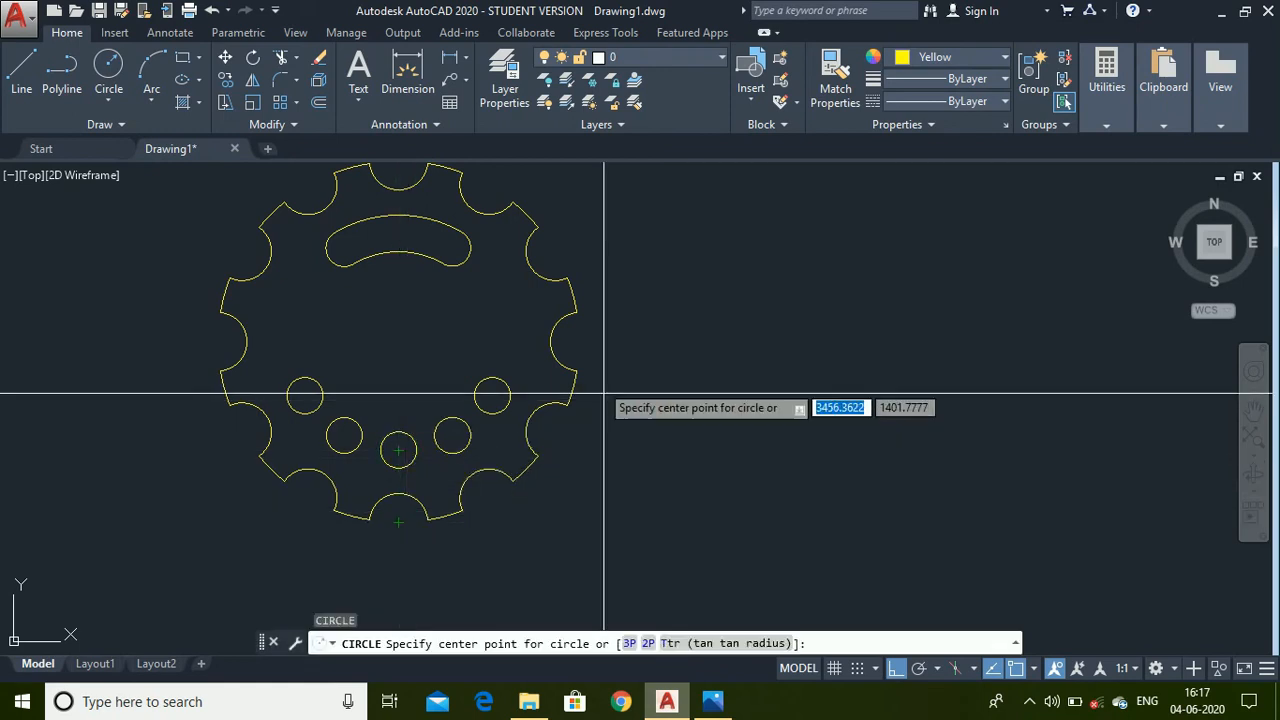
click(404, 344)
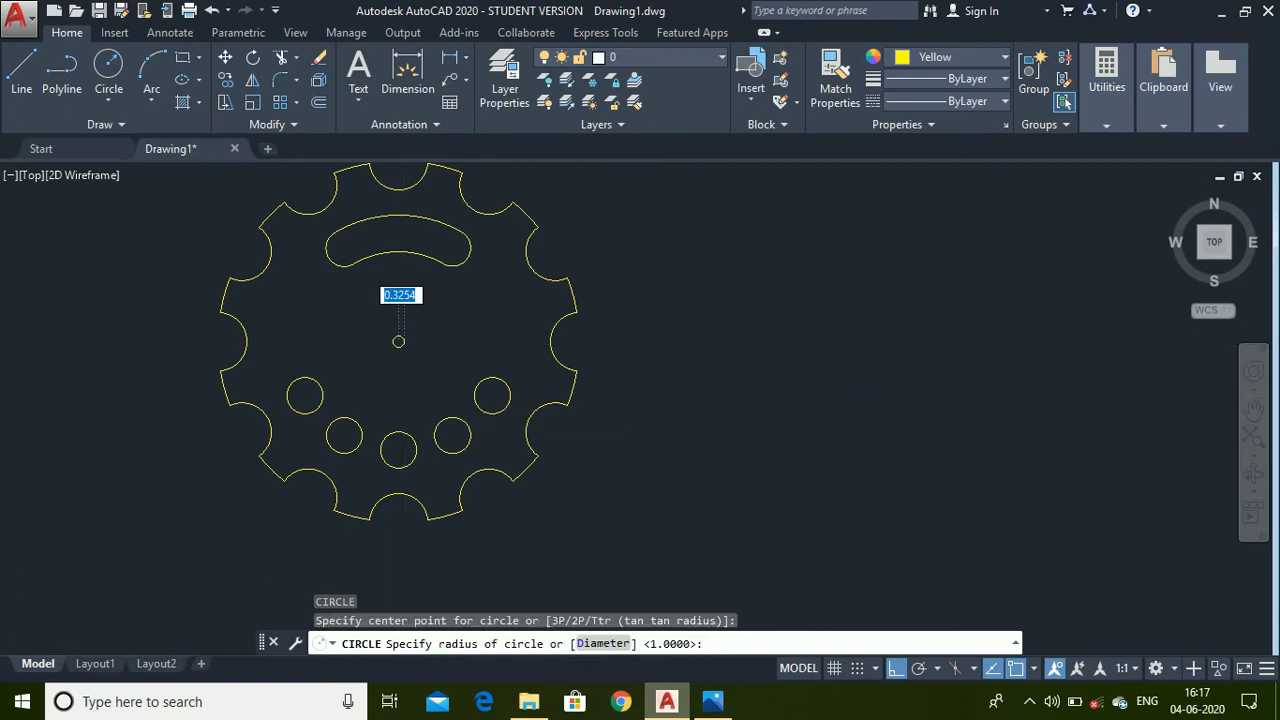
scroll(436, 384, up, 3)
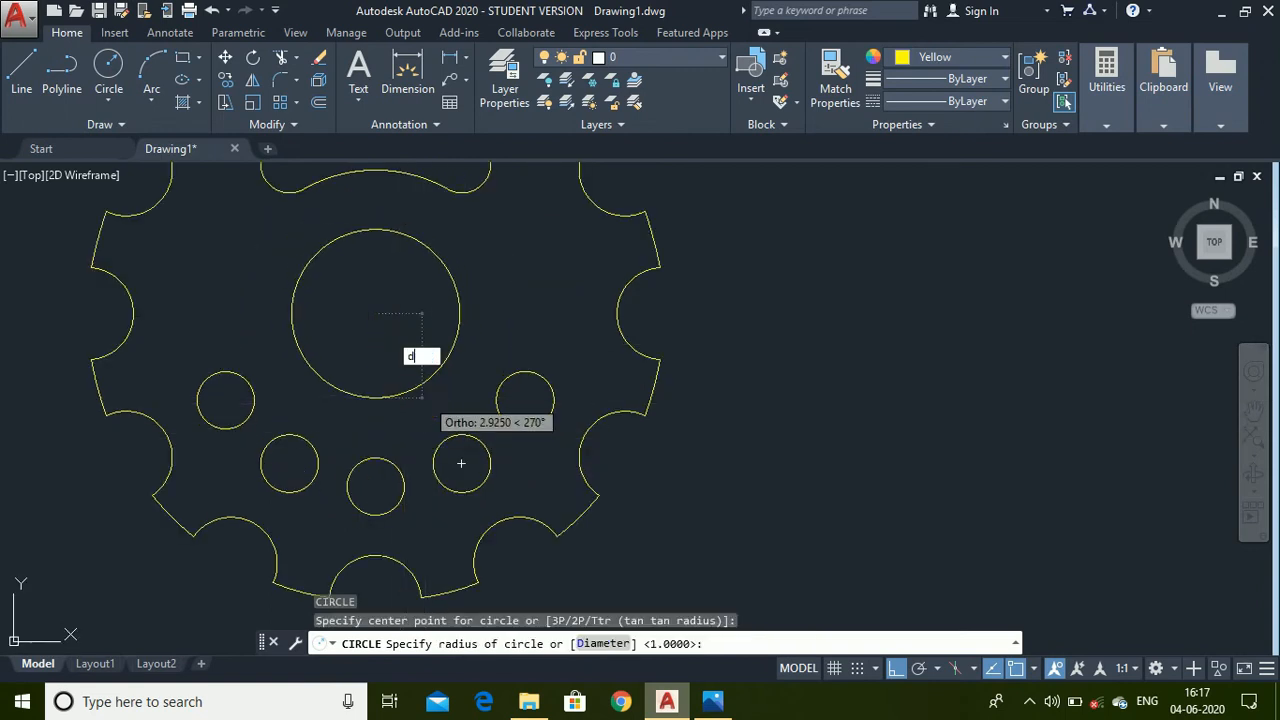
text(d)
key(Return)
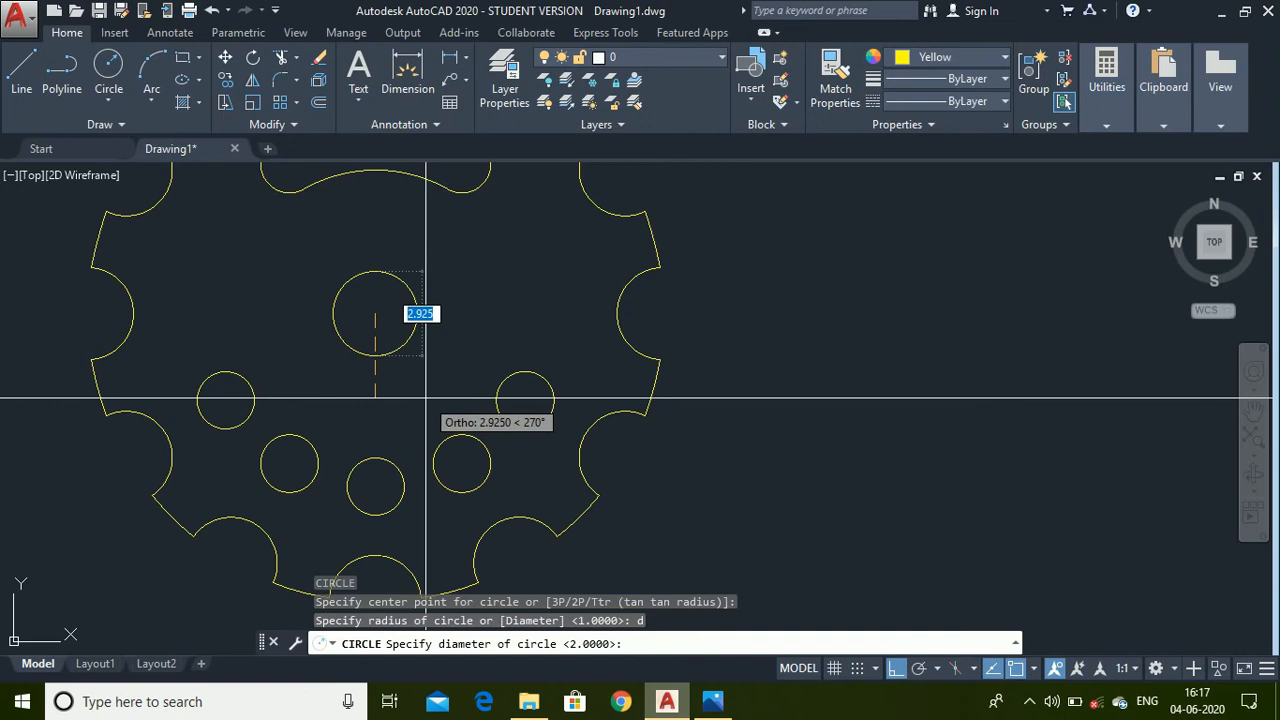
text(4)
key(Return)
- Draw a circle of diameter 6 concentric with the diameter-4 circle at the wheel's centre
text(c)
key(Return)
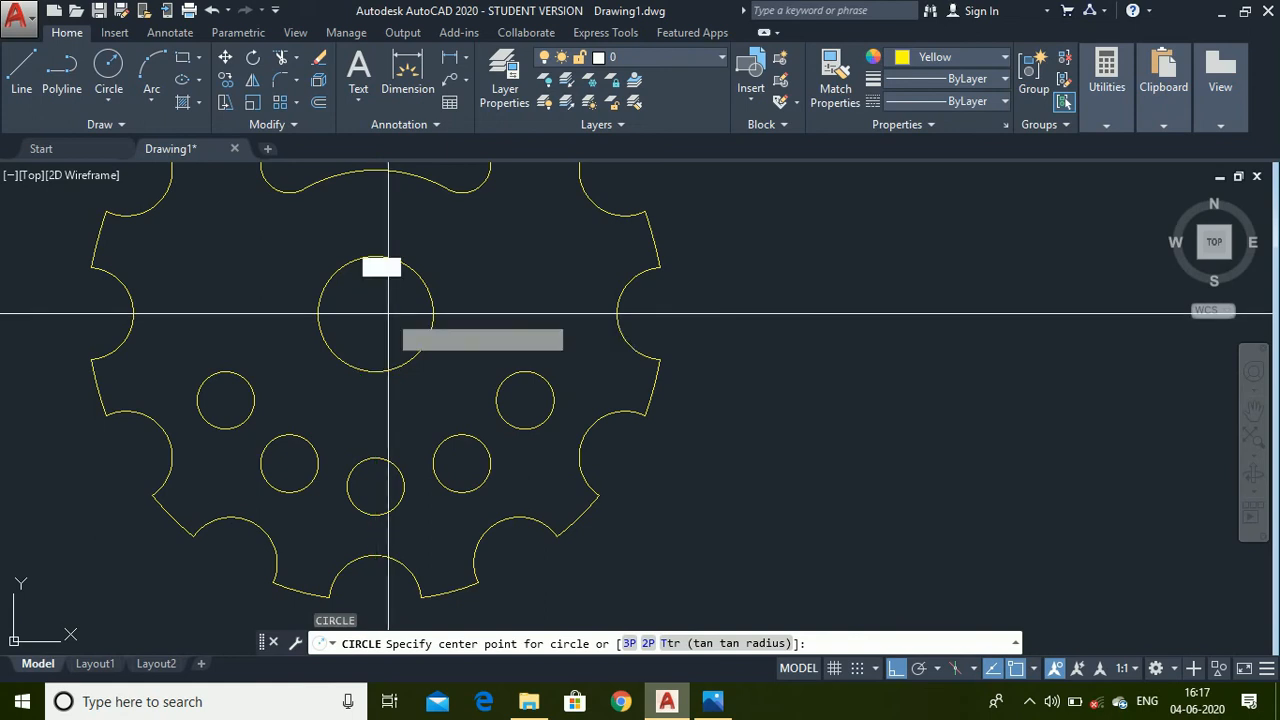
click(389, 315)
text(4)
key(Return)
text(d)
key(Return)
text(6)
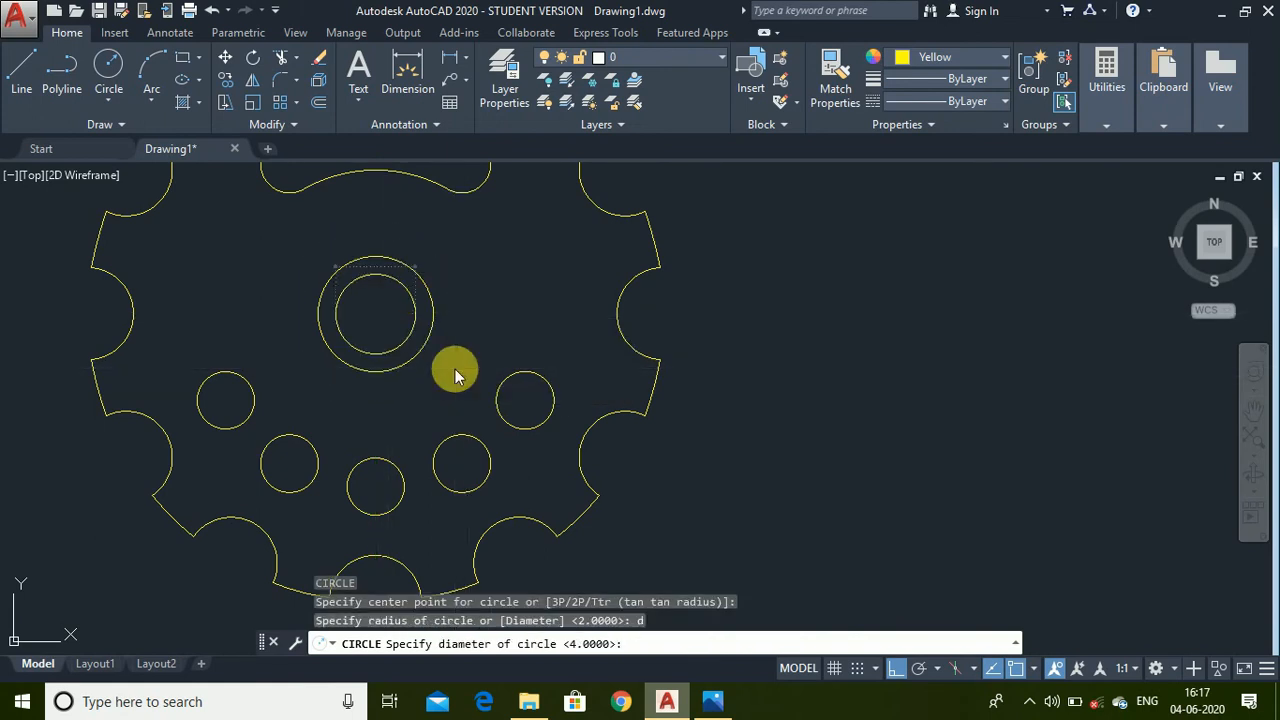
key(Return)
scroll(488, 315, down, 3)
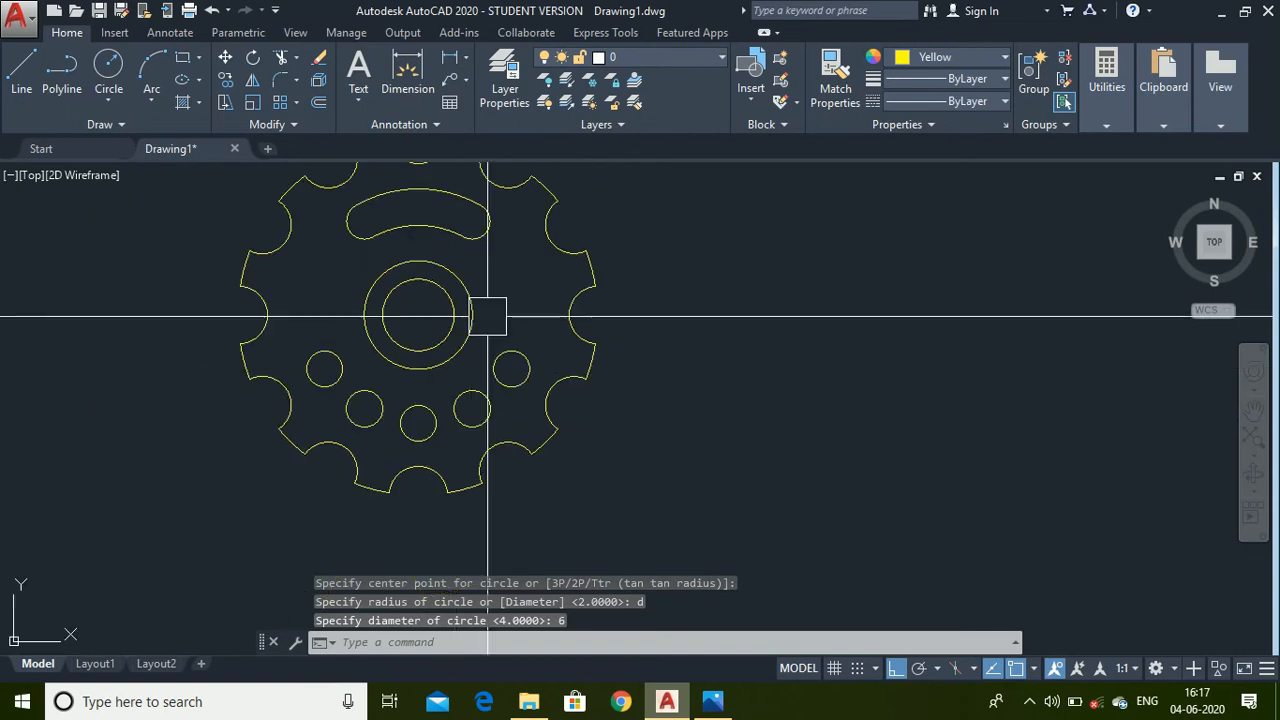
- Consult 9-2d.png in Photos and, back in AutoCAD, draw a line 10 long from the wheel's centre at 160 degrees
click(726, 700)
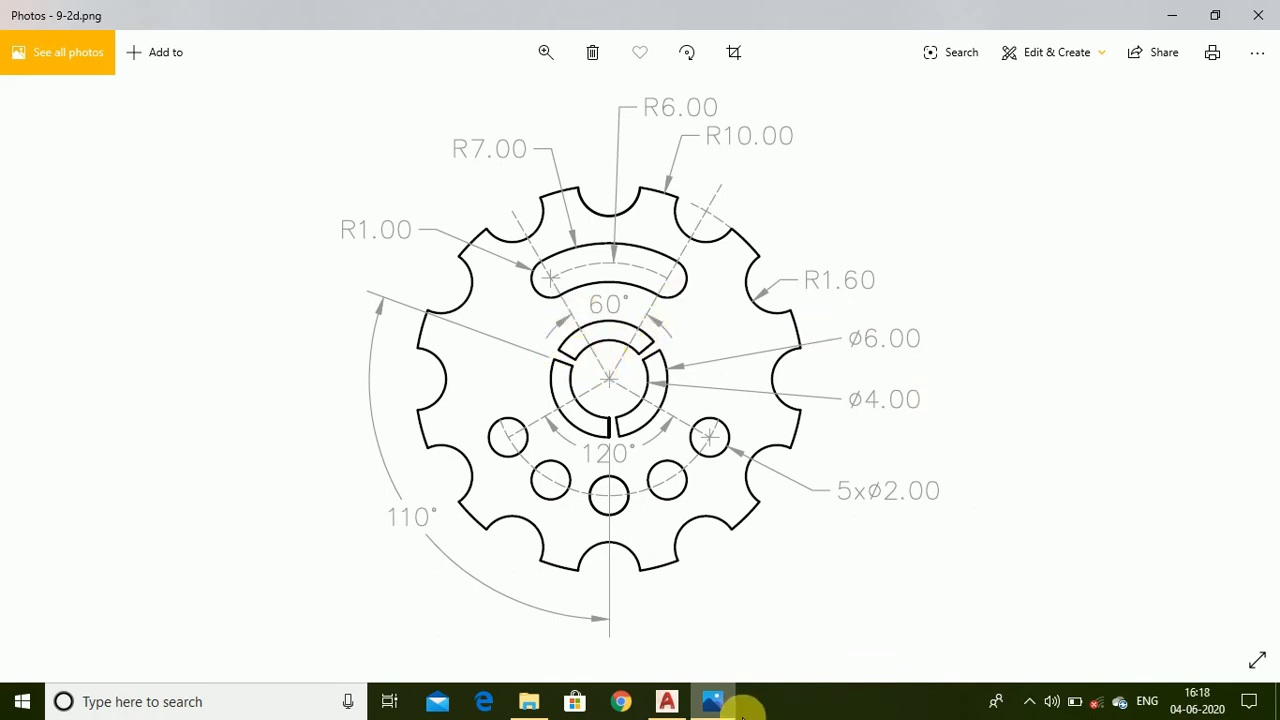
click(667, 702)
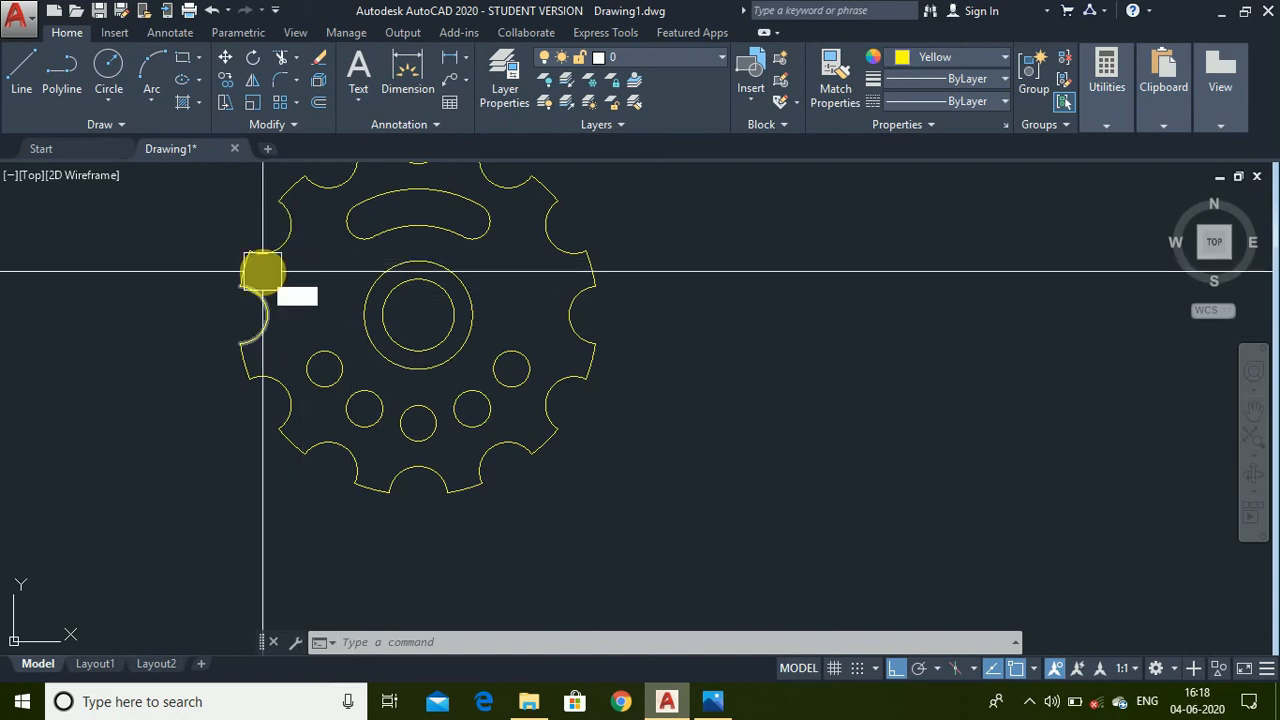
key(l)
key(Return)
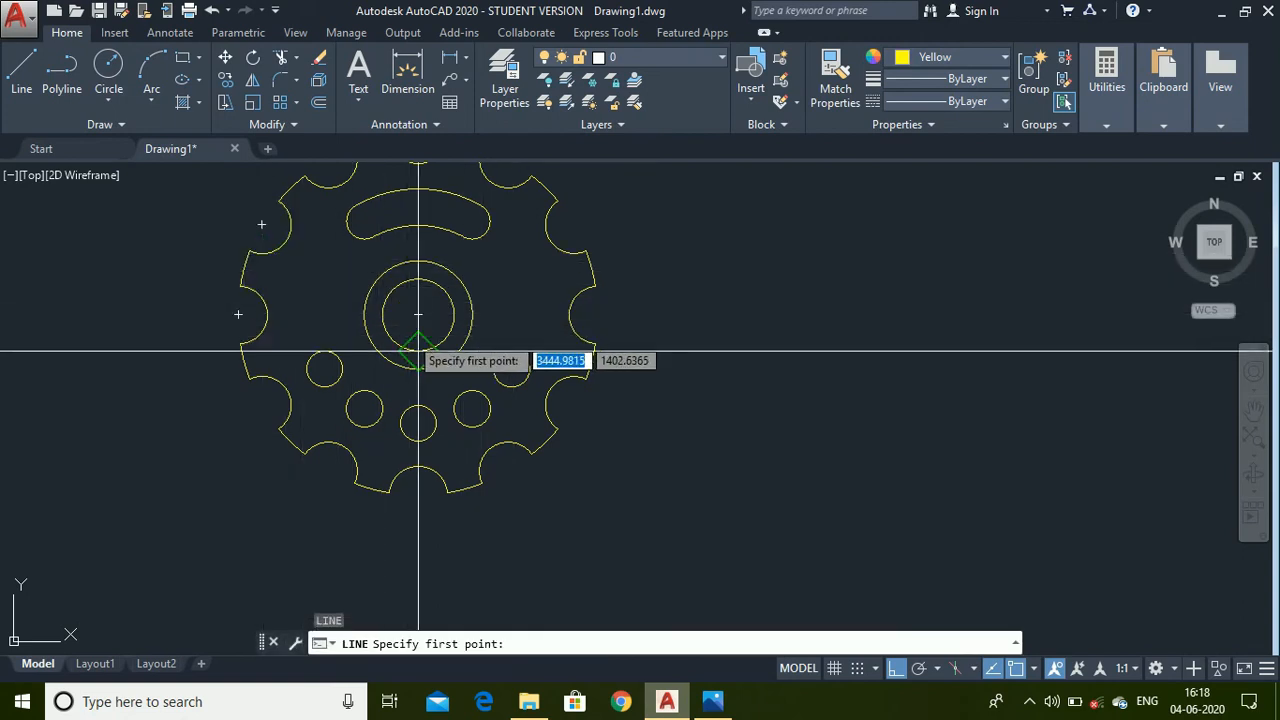
click(418, 315)
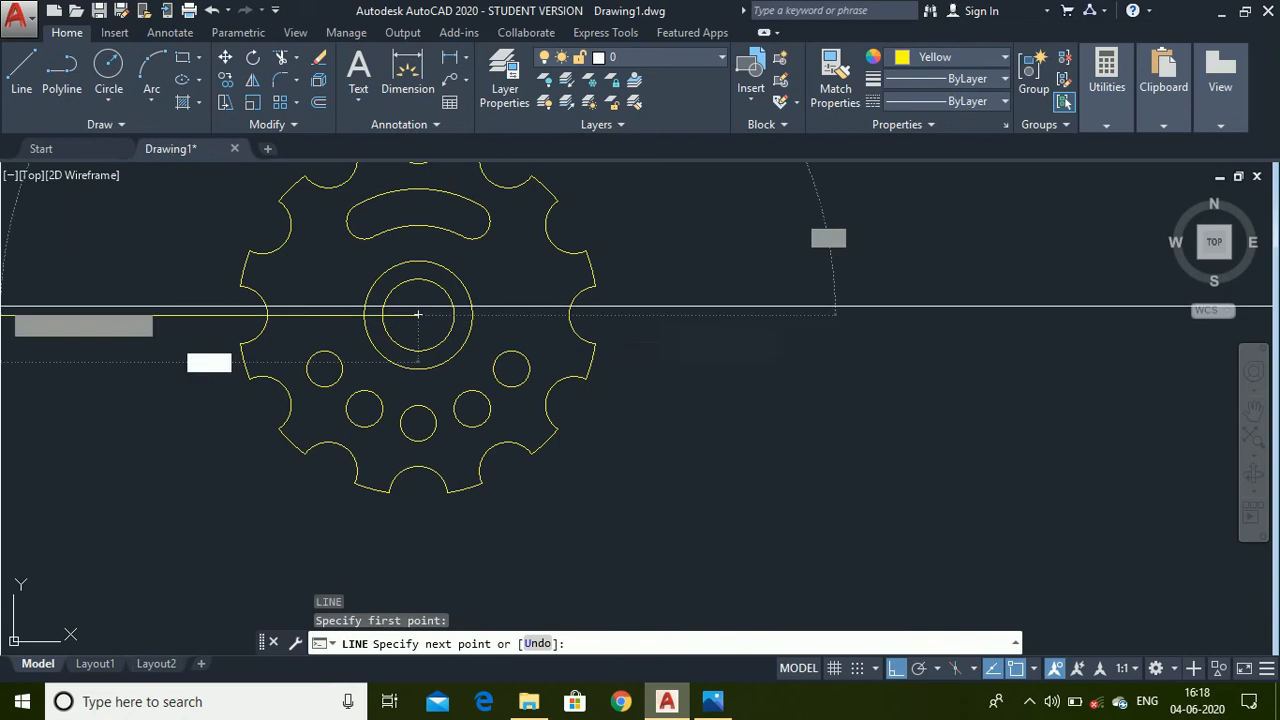
scroll(141, 316, up, 2)
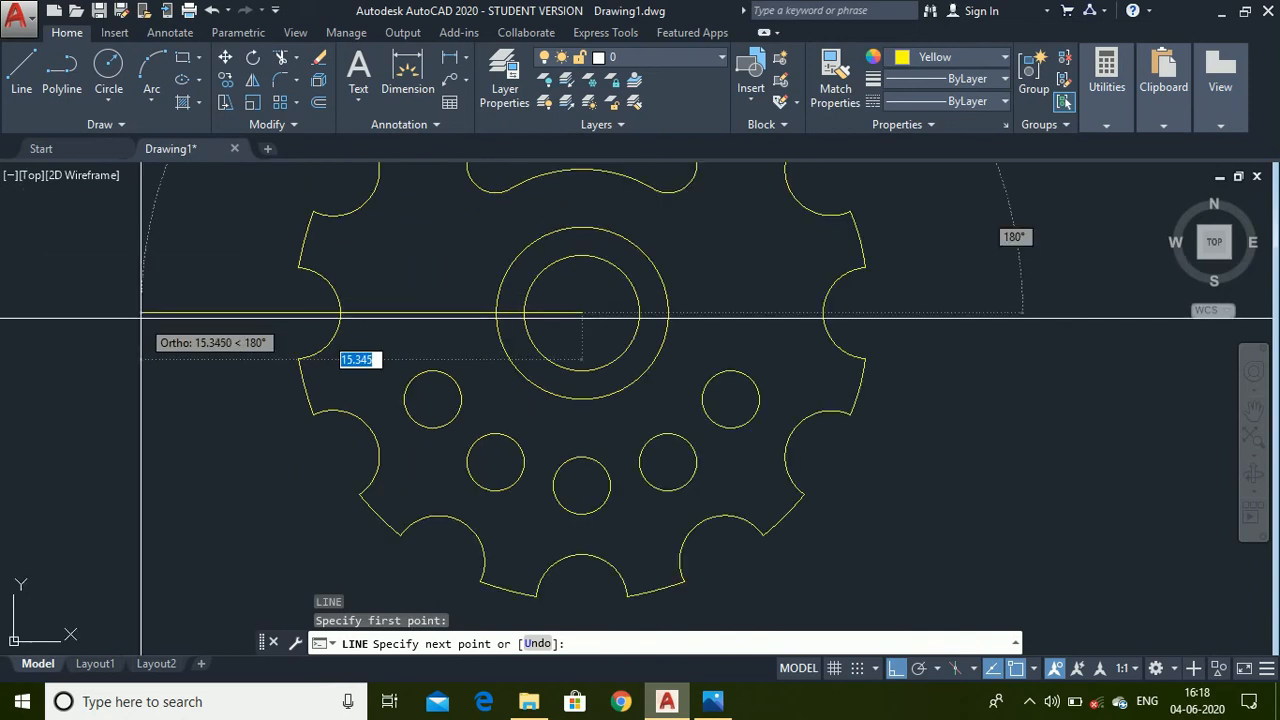
click(141, 319)
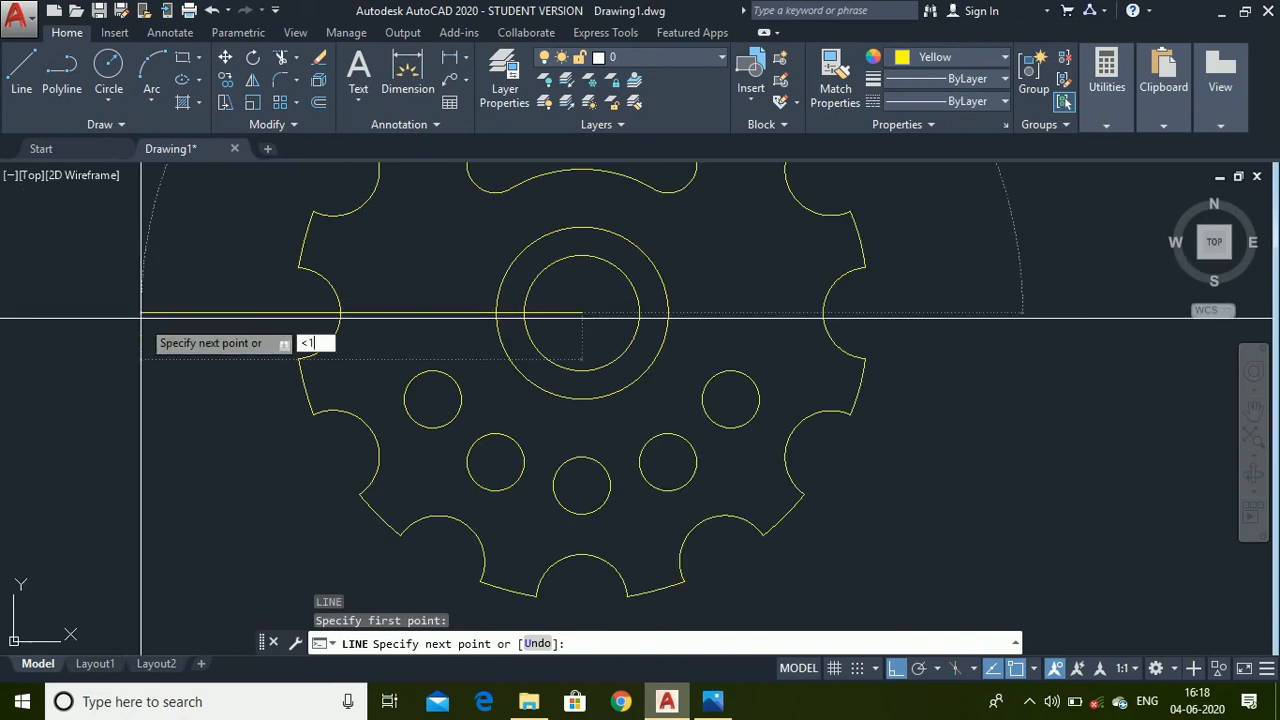
key(Return)
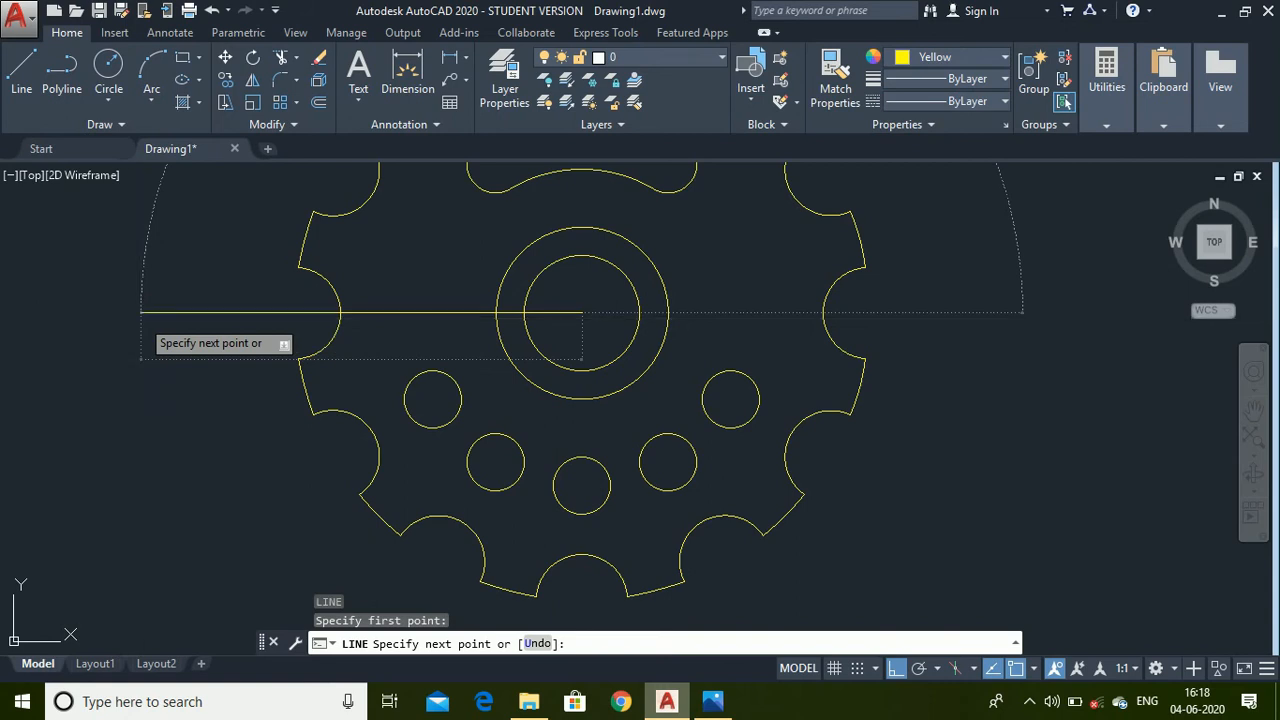
click(210, 246)
text(10)
key(Return)
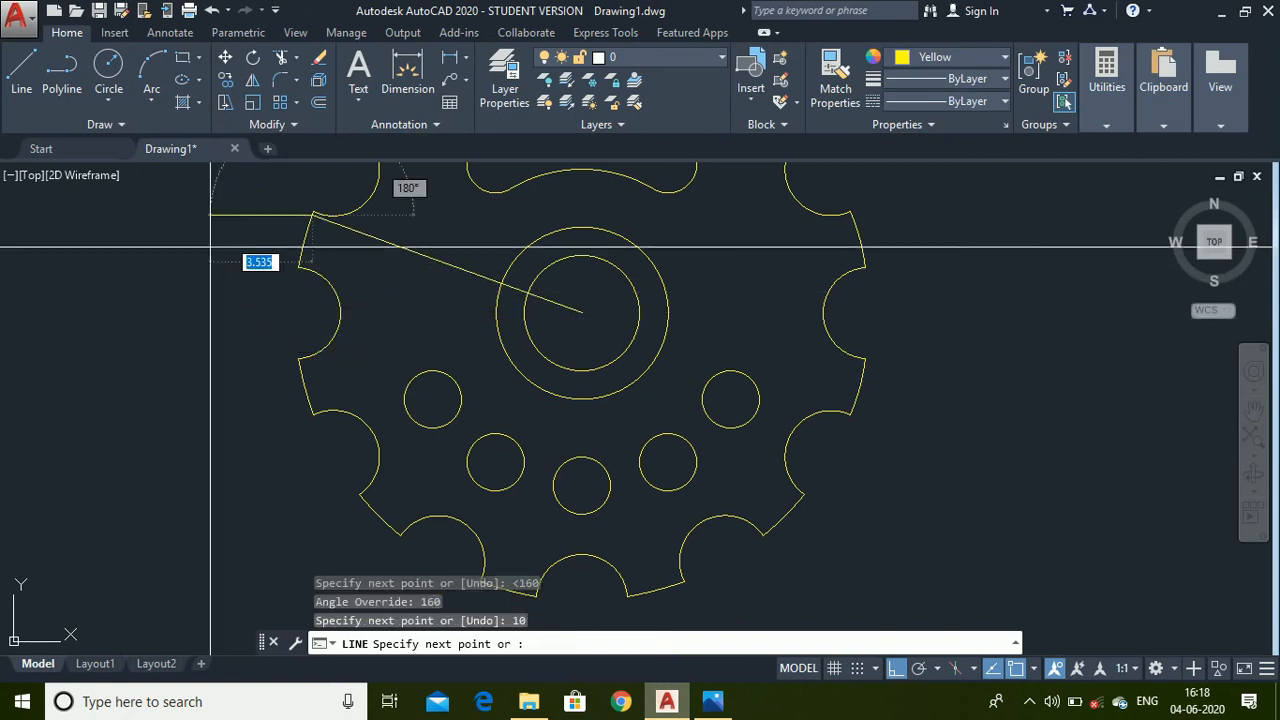
key(Escape)
scroll(380, 266, down, 1)
scroll(448, 237, up, 1)
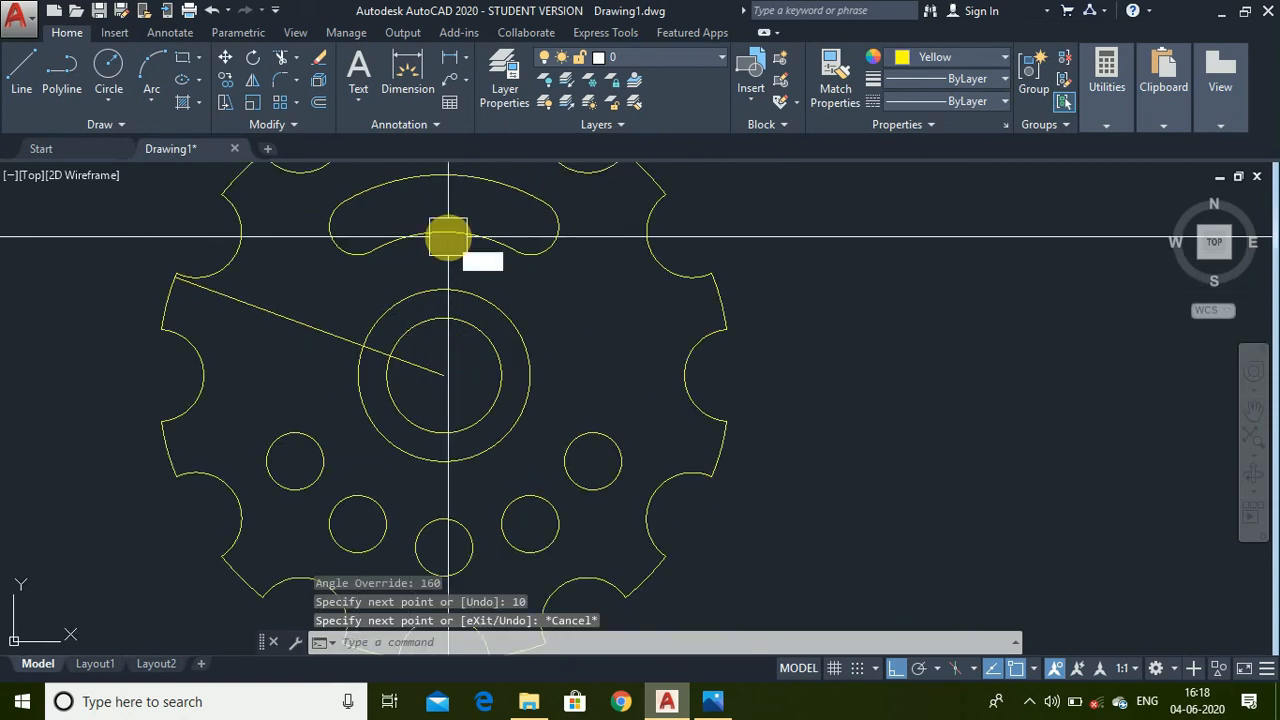
- Draw a line about 3.9 long straight down from the wheel's centre, extending past the diameter-6 circle
key(Return)
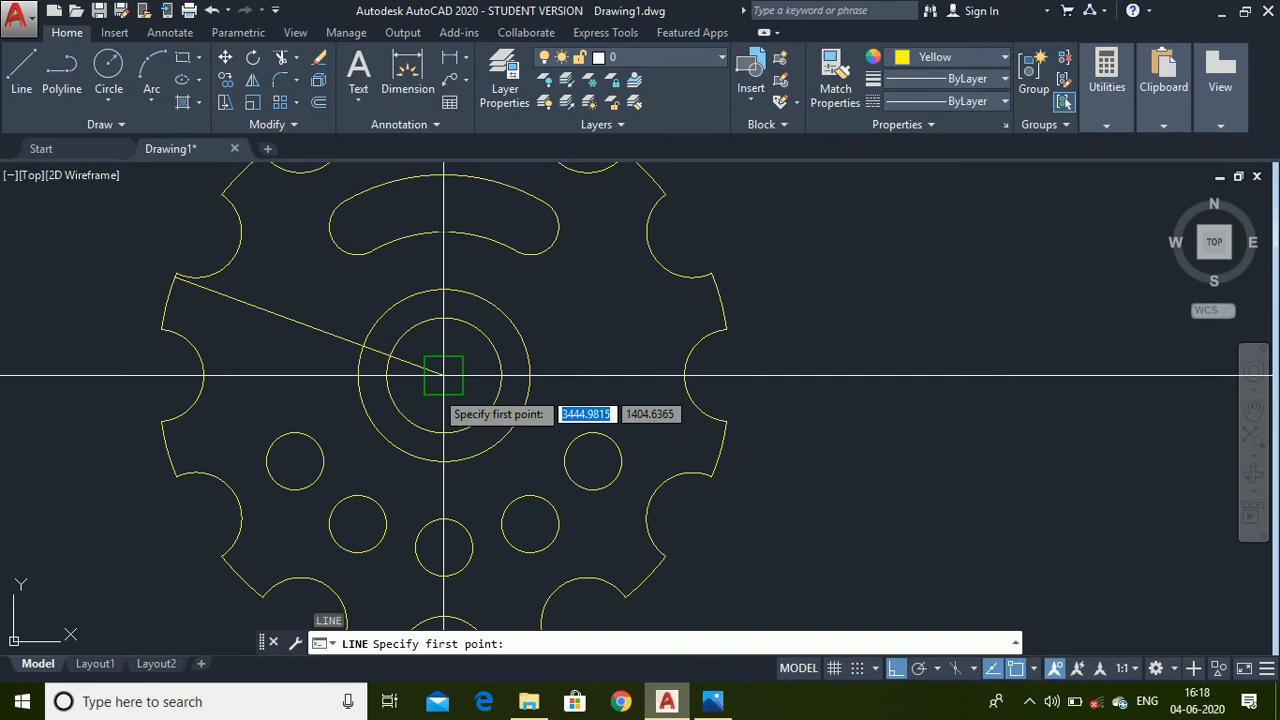
click(436, 375)
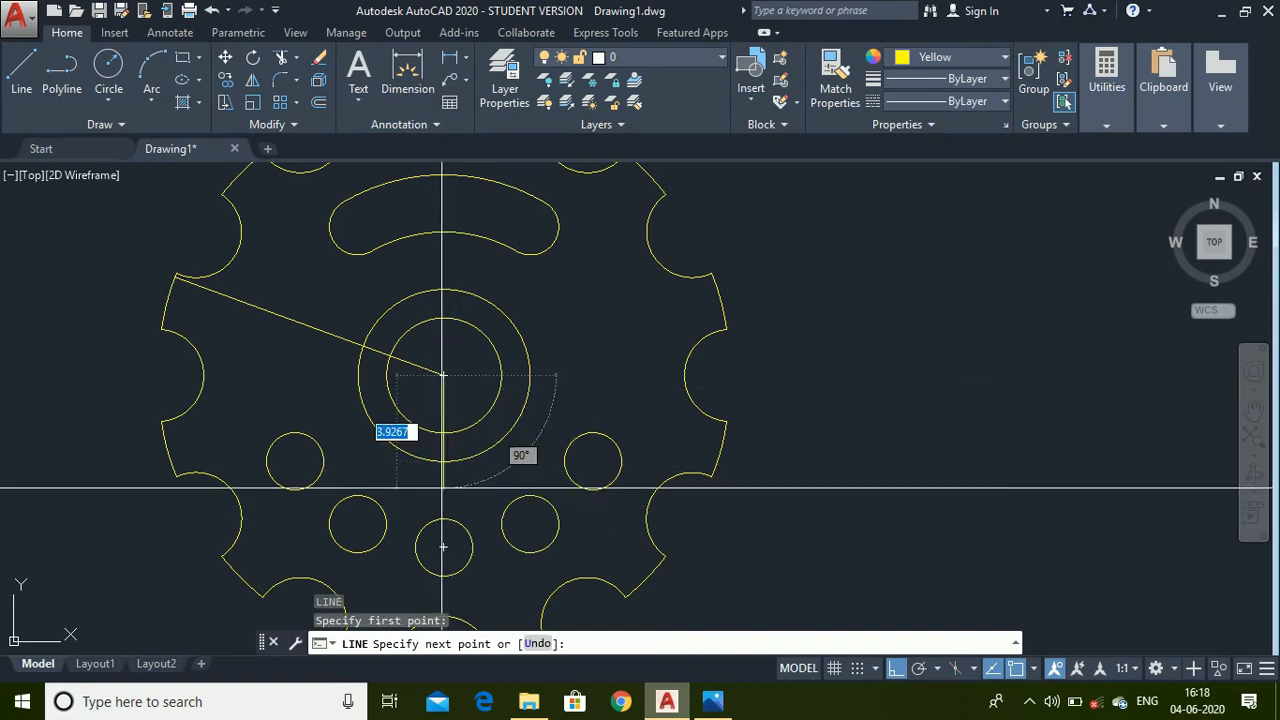
scroll(443, 488, up, 4)
click(443, 488)
scroll(434, 480, down, 5)
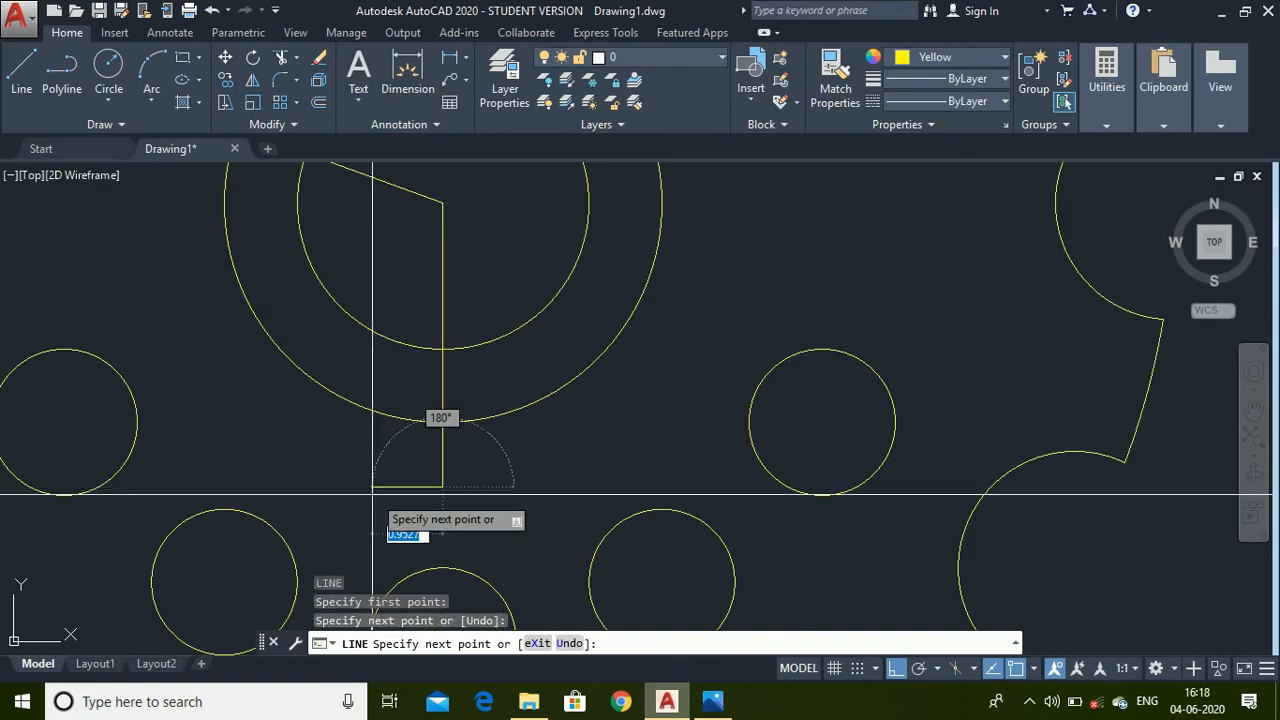
key(Escape)
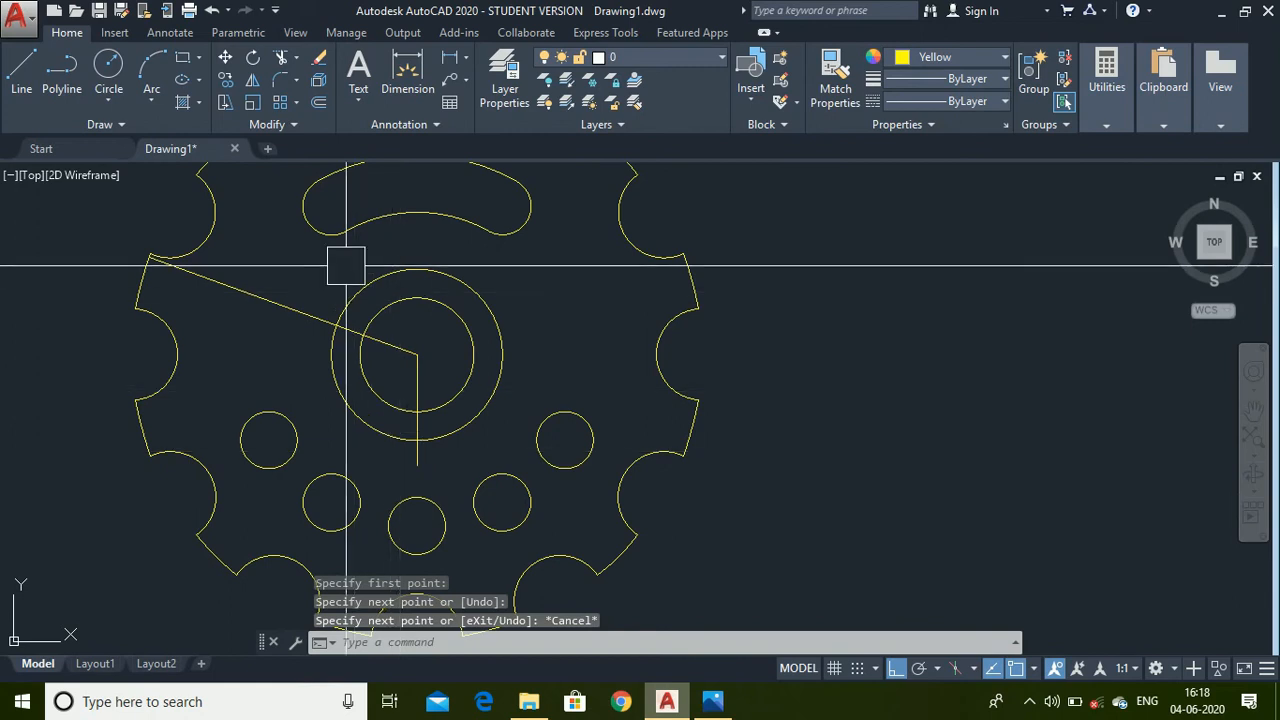
- Consult 9-2d.png in Photos and, back in AutoCAD, draw a line at 150 degrees from the wheel's centre, extending past the diameter-6 circle
scroll(345, 266, up, 2)
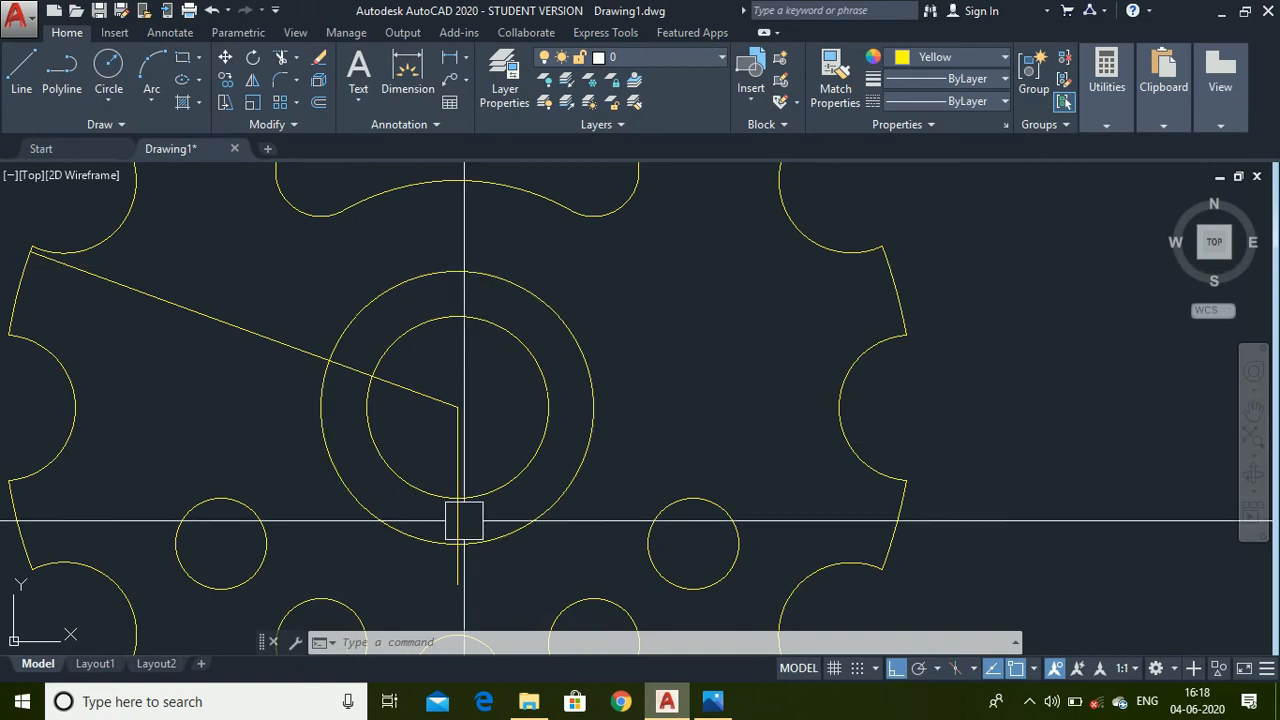
click(713, 701)
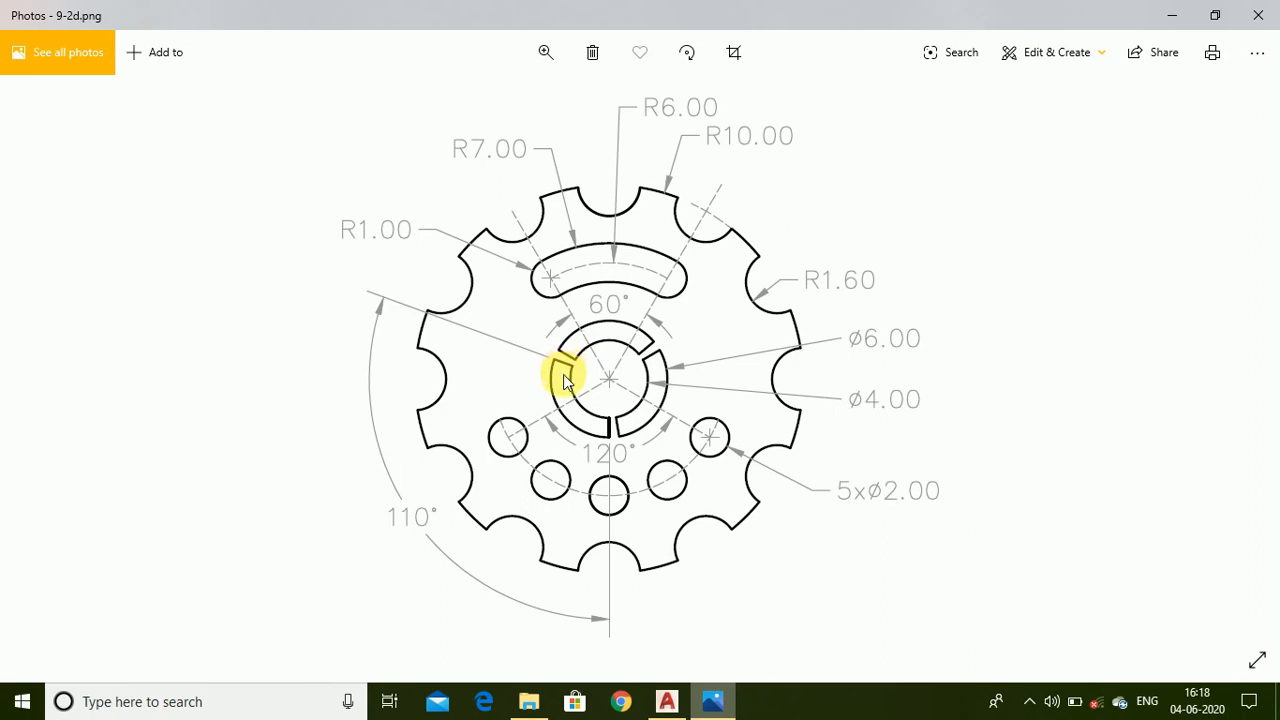
click(668, 701)
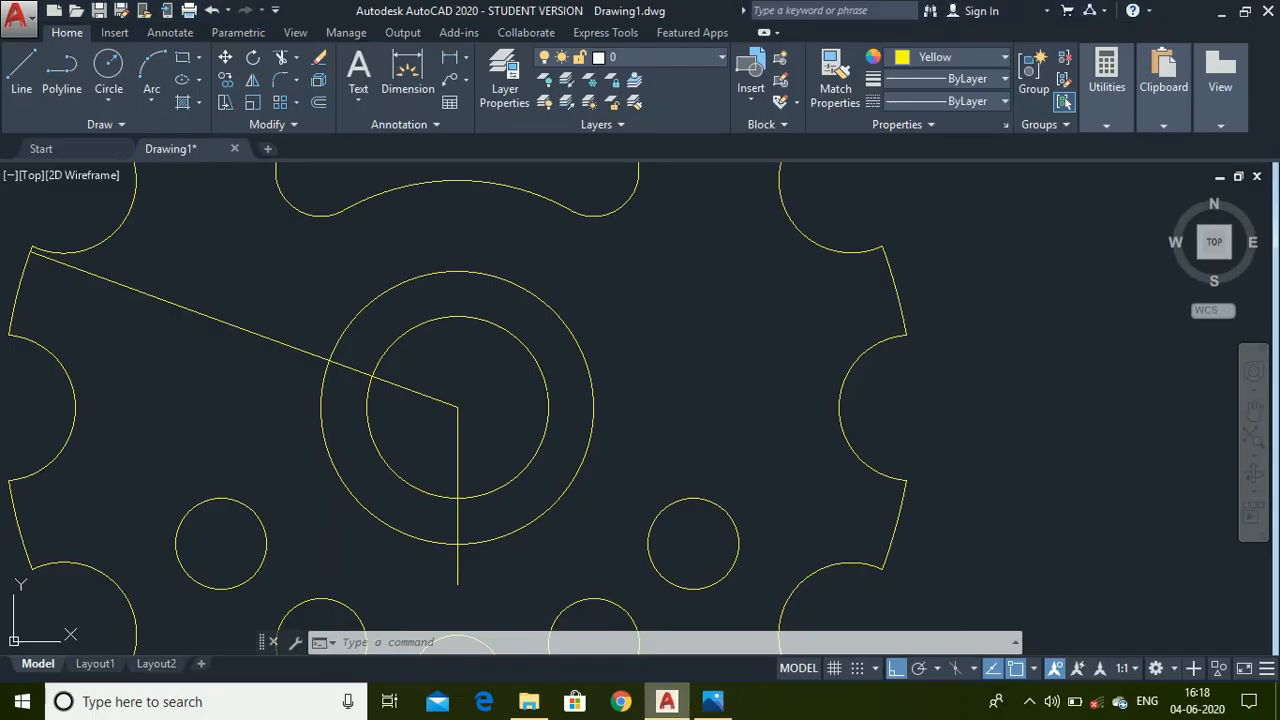
key(Return)
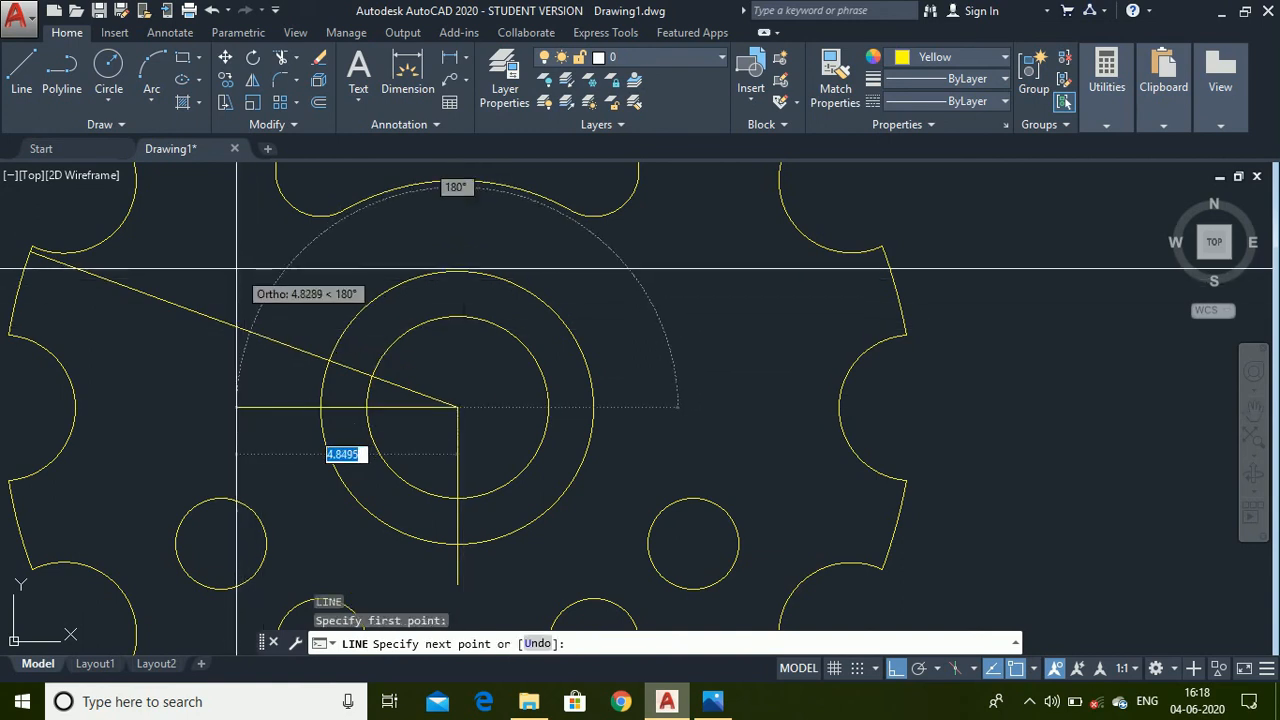
key(F8)
text(<)
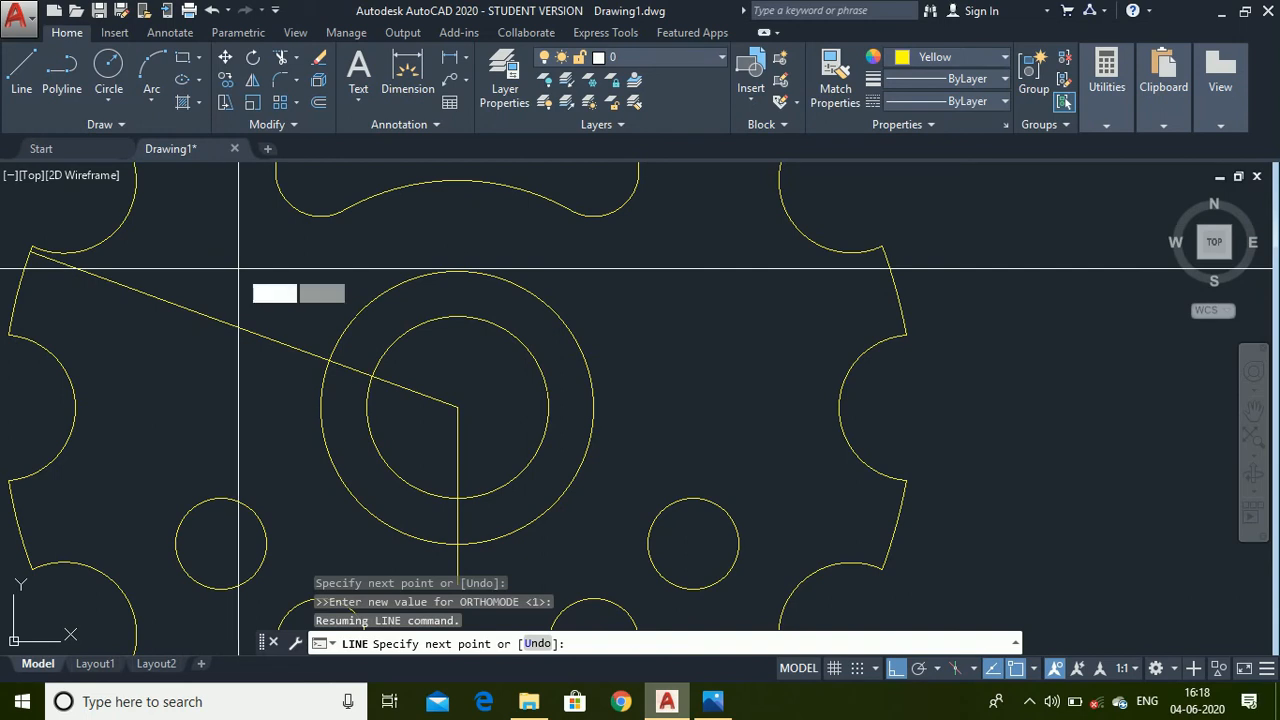
text(150)
key(Return)
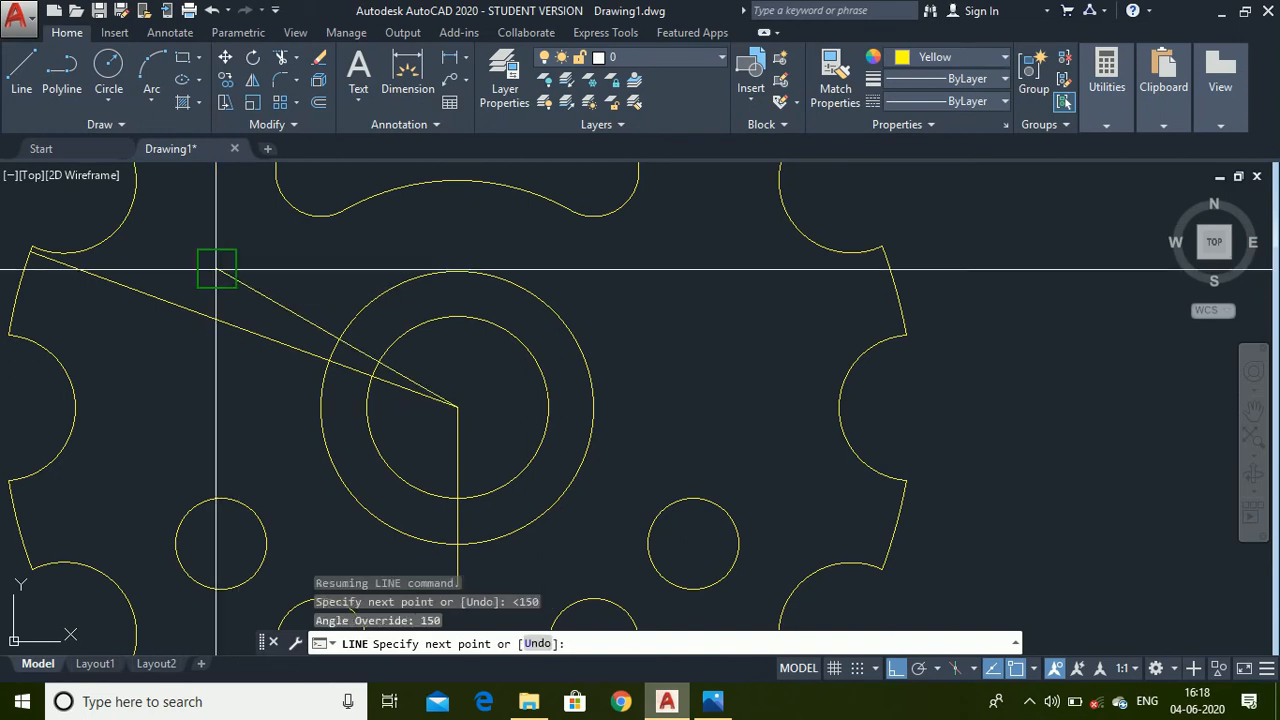
click(217, 268)
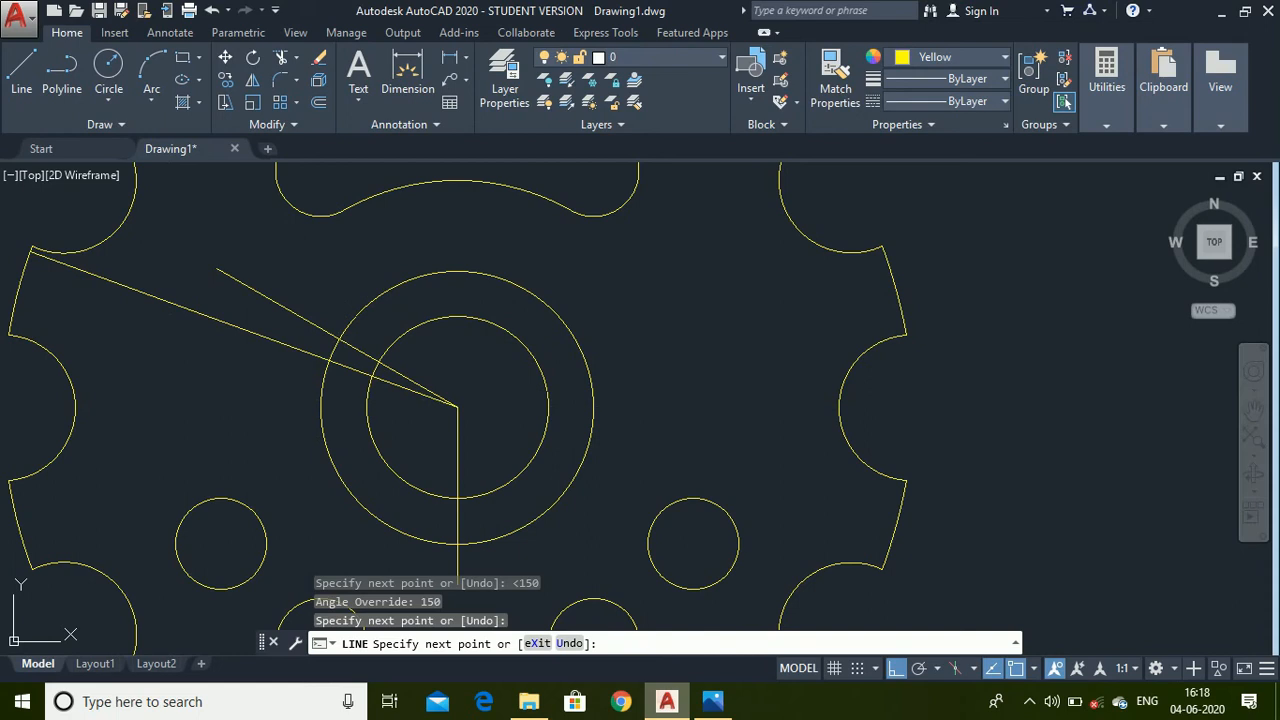
key(Escape)
- Mirror the 150- and 160-degree lines about the vertical axis through the wheel's centre, keeping the source lines
key(Return)
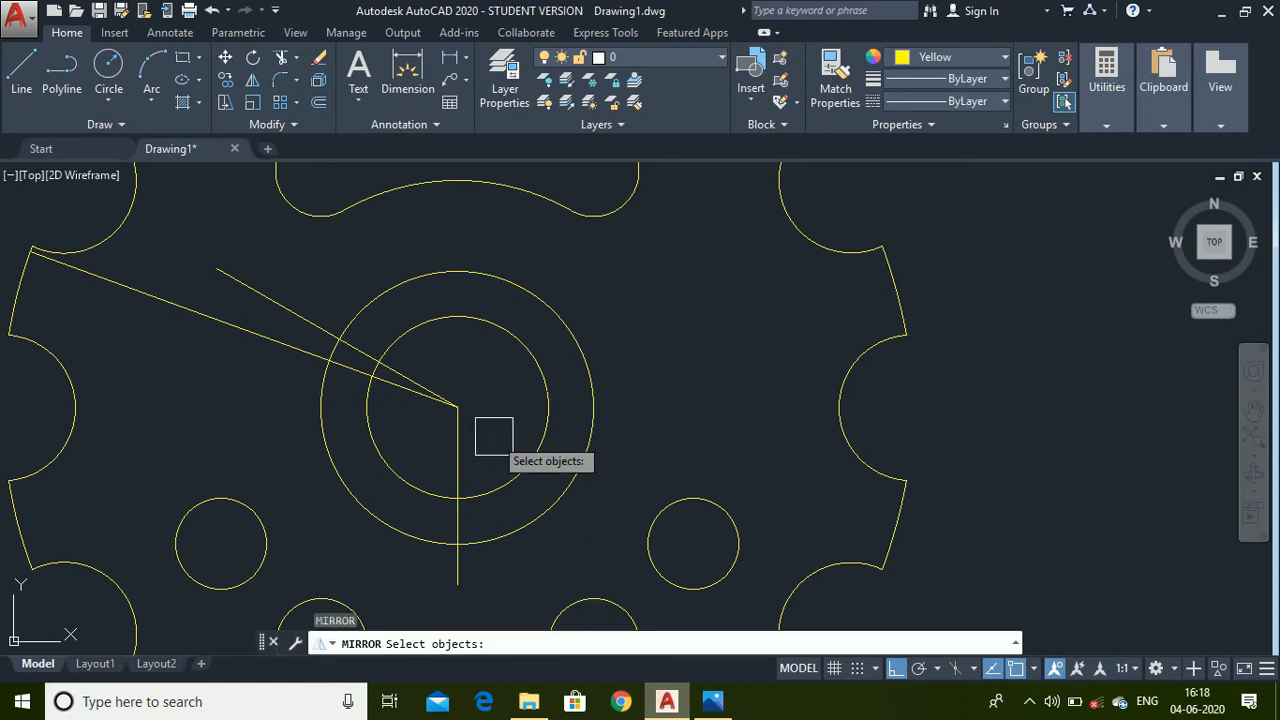
click(231, 338)
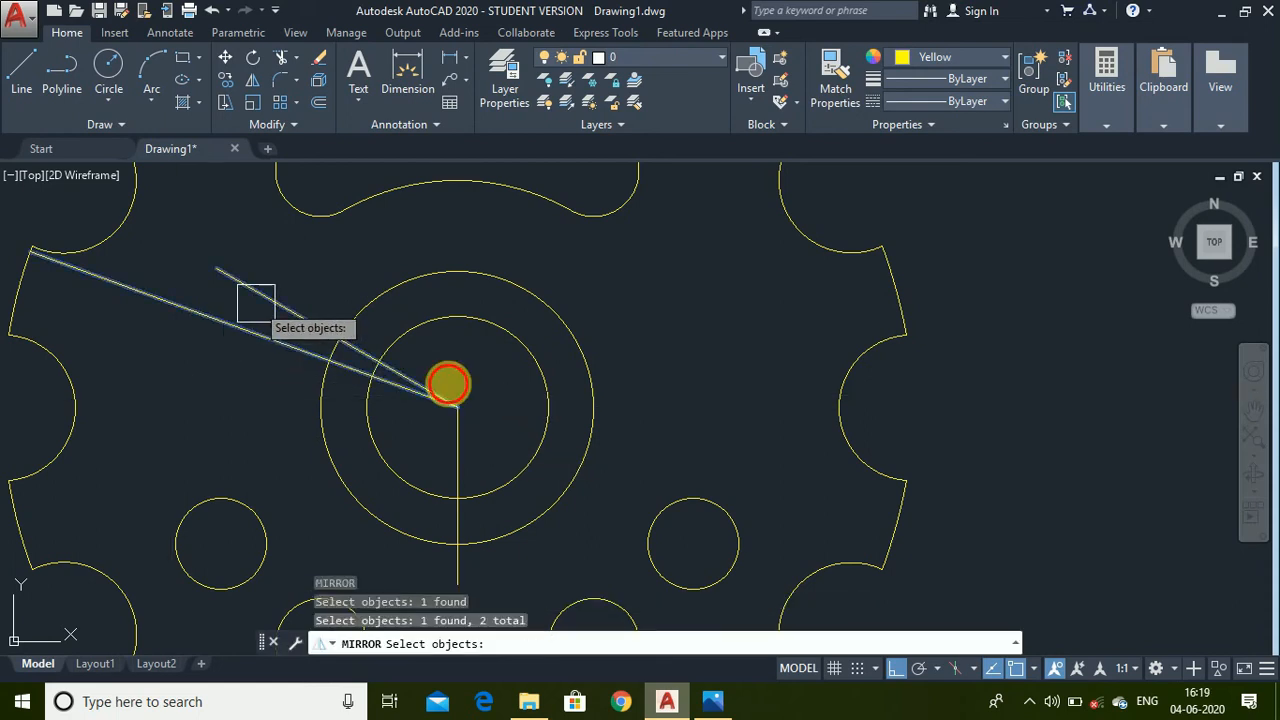
key(Return)
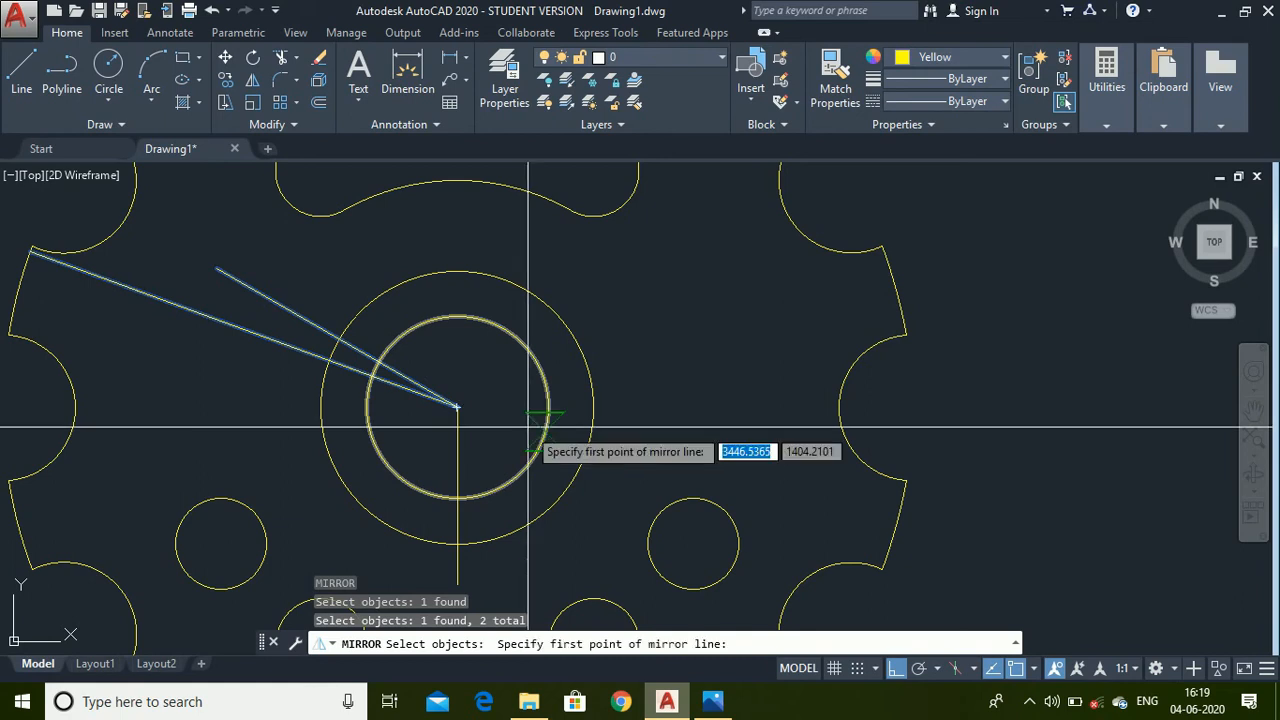
click(458, 407)
scroll(458, 407, down, 3)
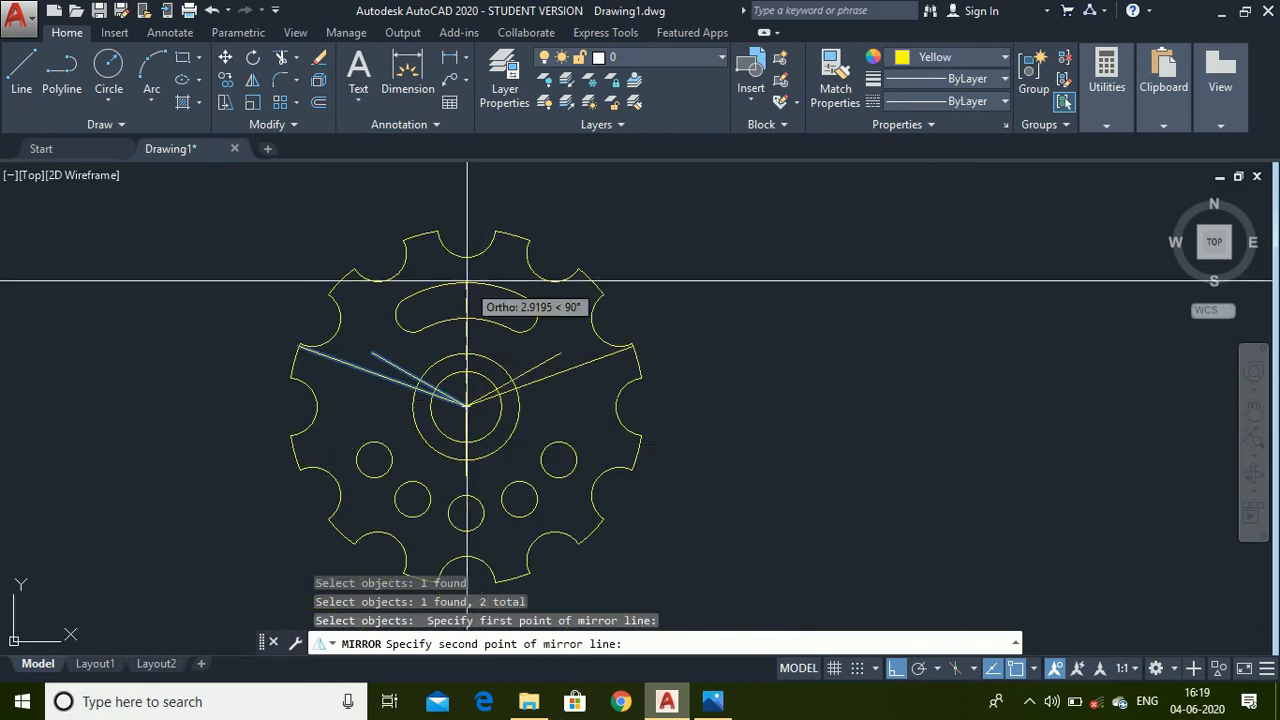
click(457, 209)
key(Return)
- Draw a line at 280 degrees from the wheel's centre, extending past the diameter-6 circle
scroll(488, 431, up, 4)
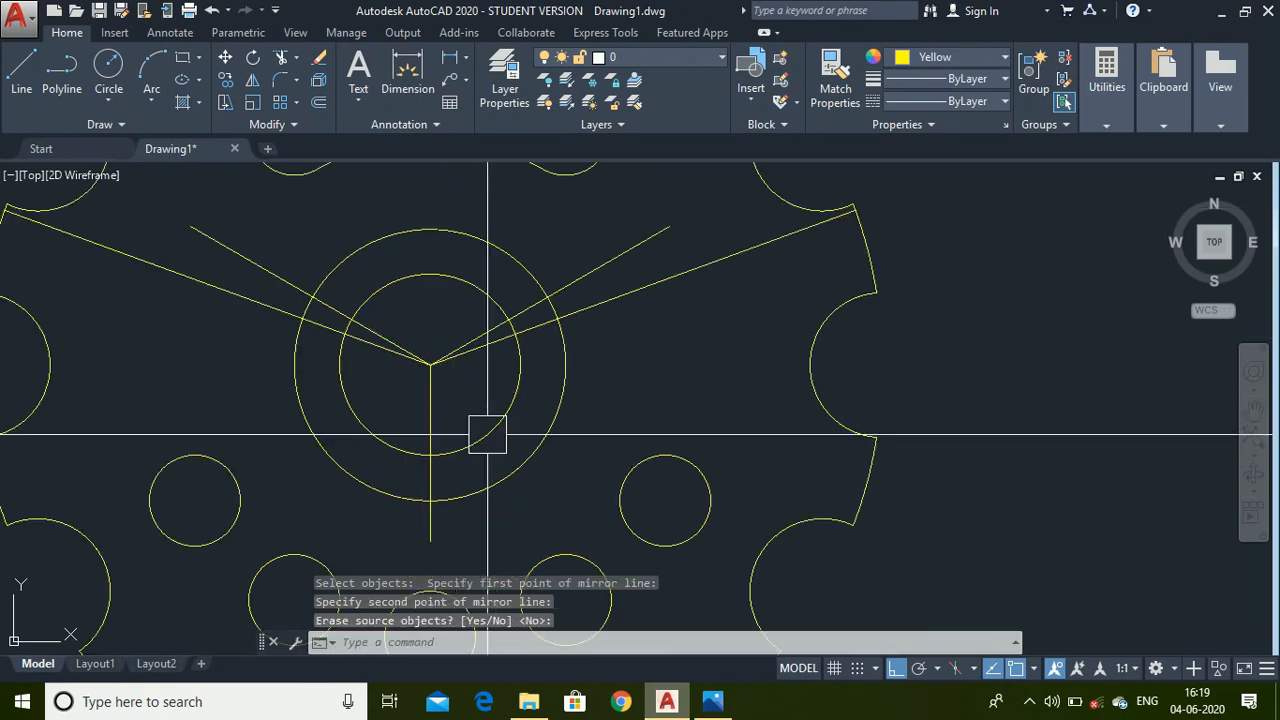
text(l)
key(Return)
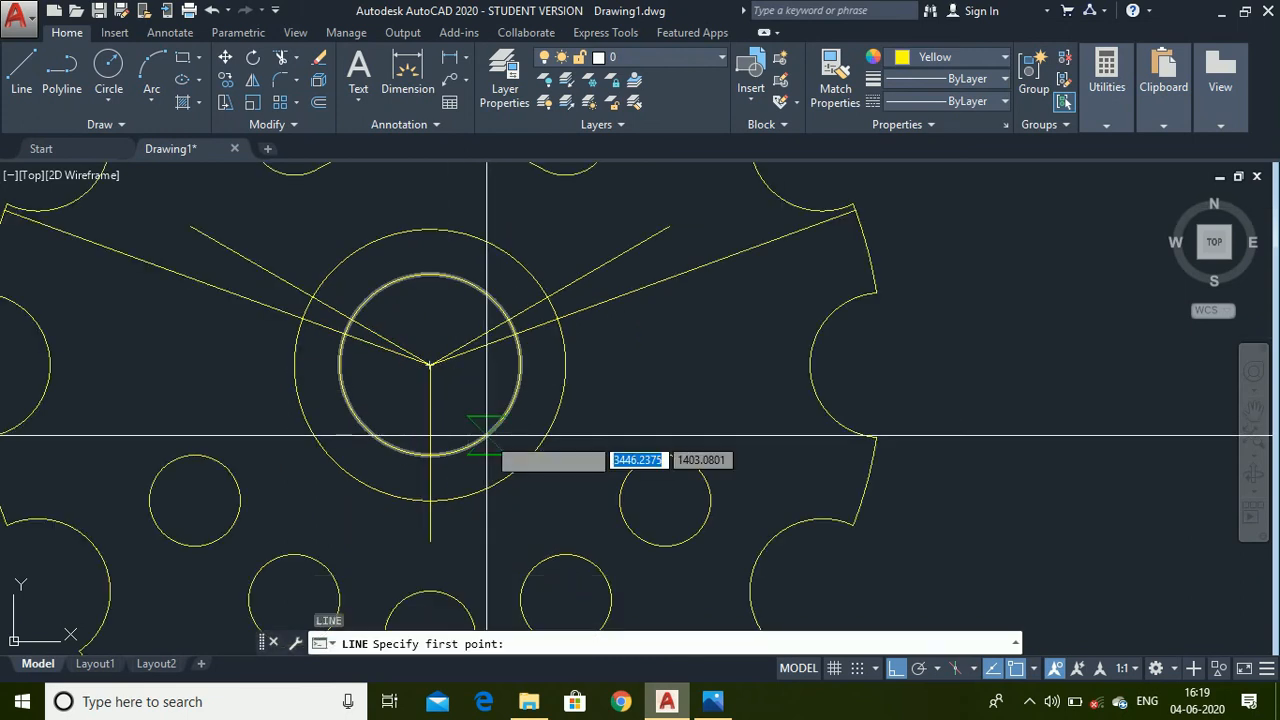
click(443, 365)
scroll(470, 555, up, 3)
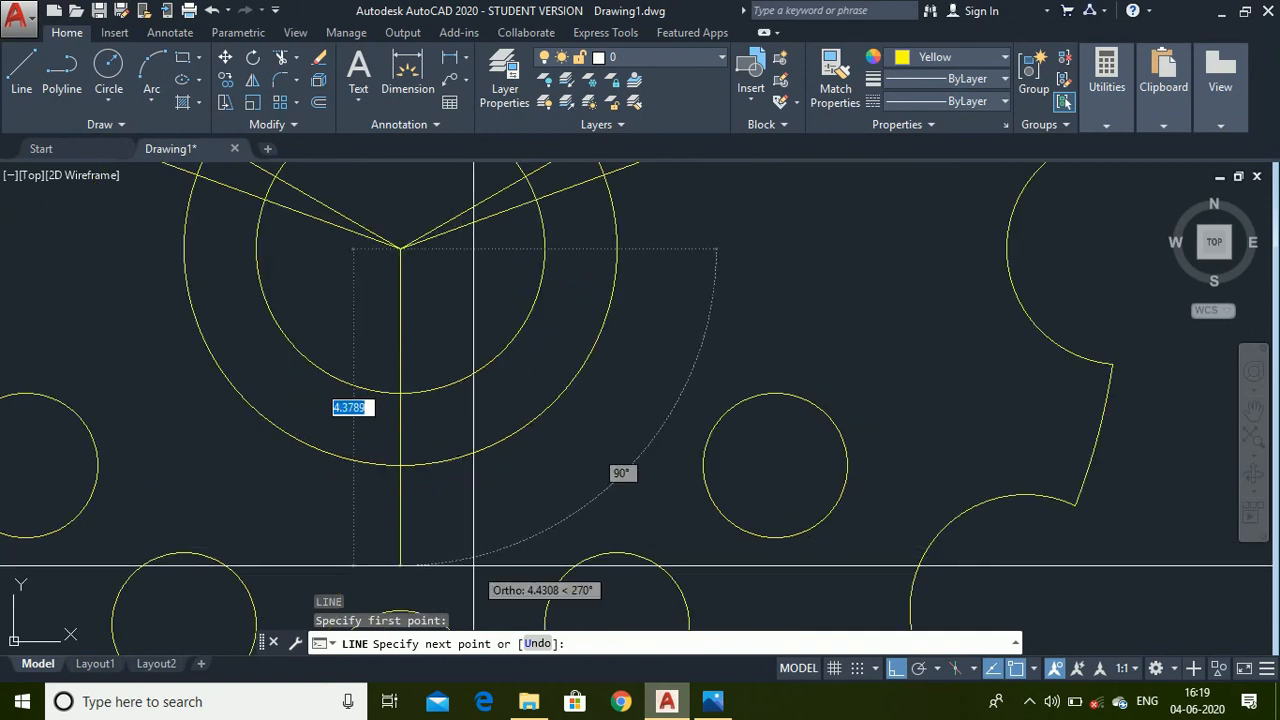
key(F8)
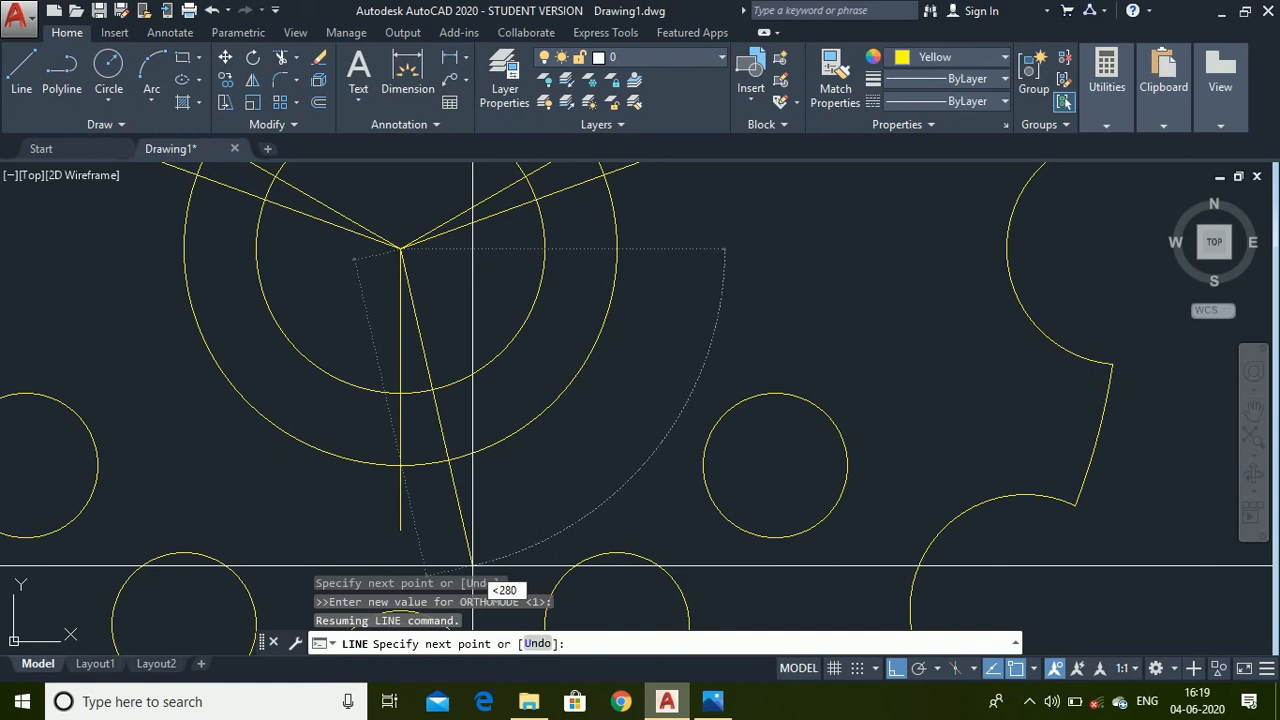
key(Return)
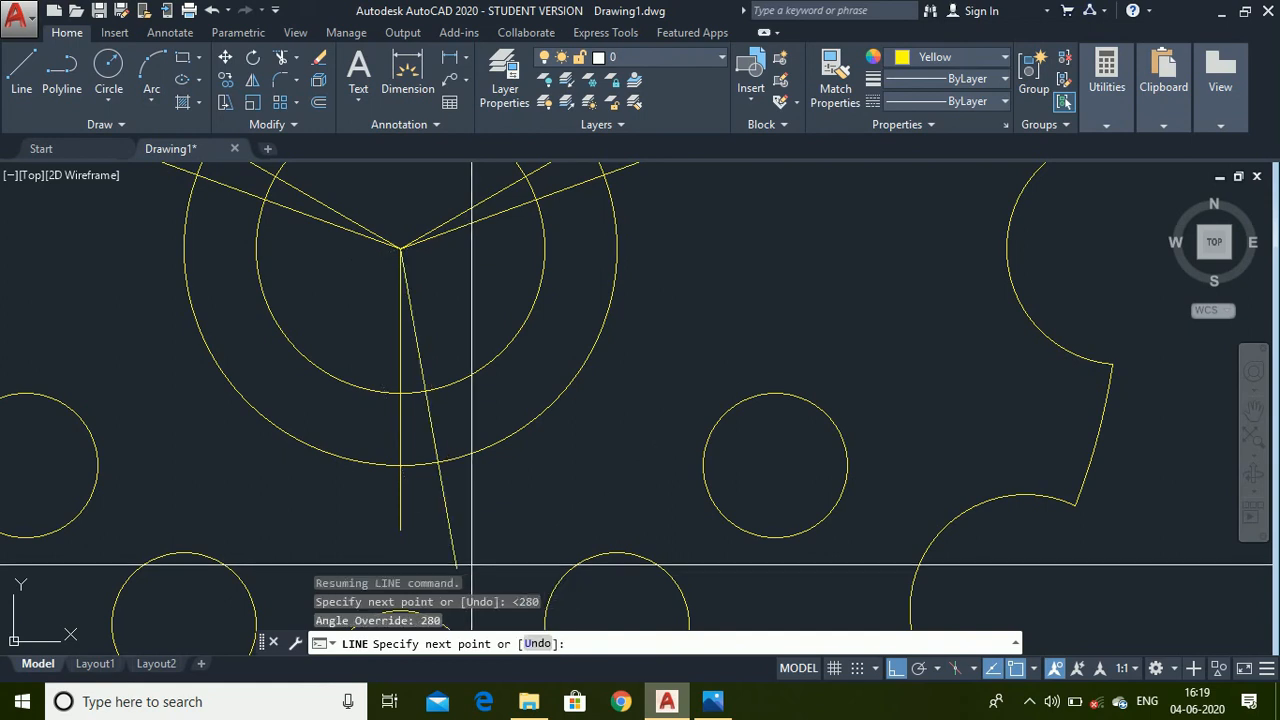
click(447, 521)
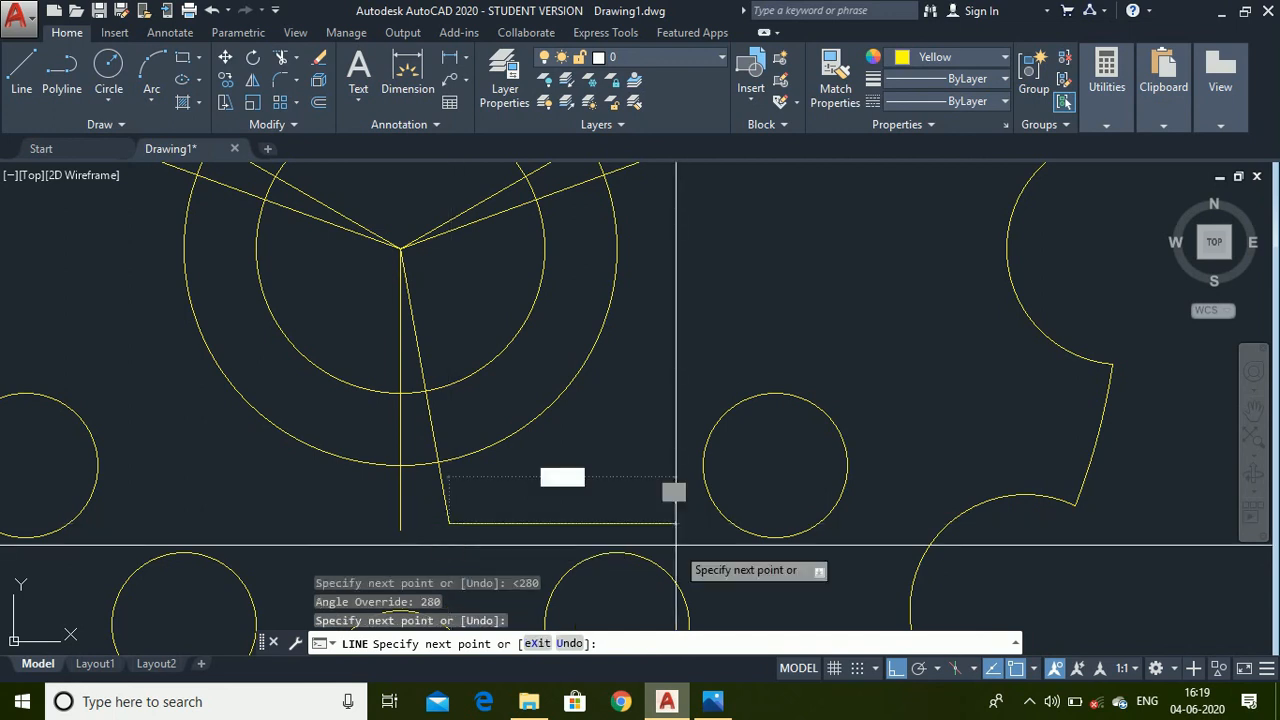
key(Escape)
- Trim away the portions of all the radial lines that lie inside the diameter-4 circle
scroll(575, 525, down, 2)
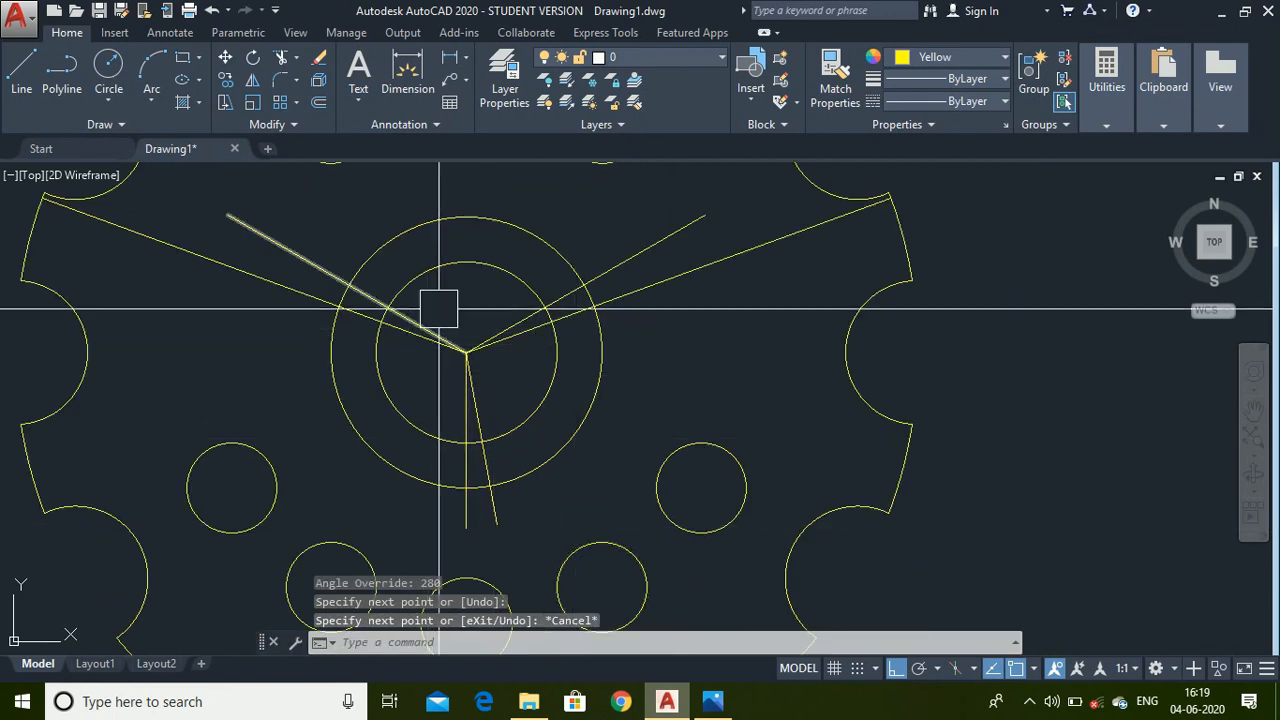
scroll(439, 309, up, 5)
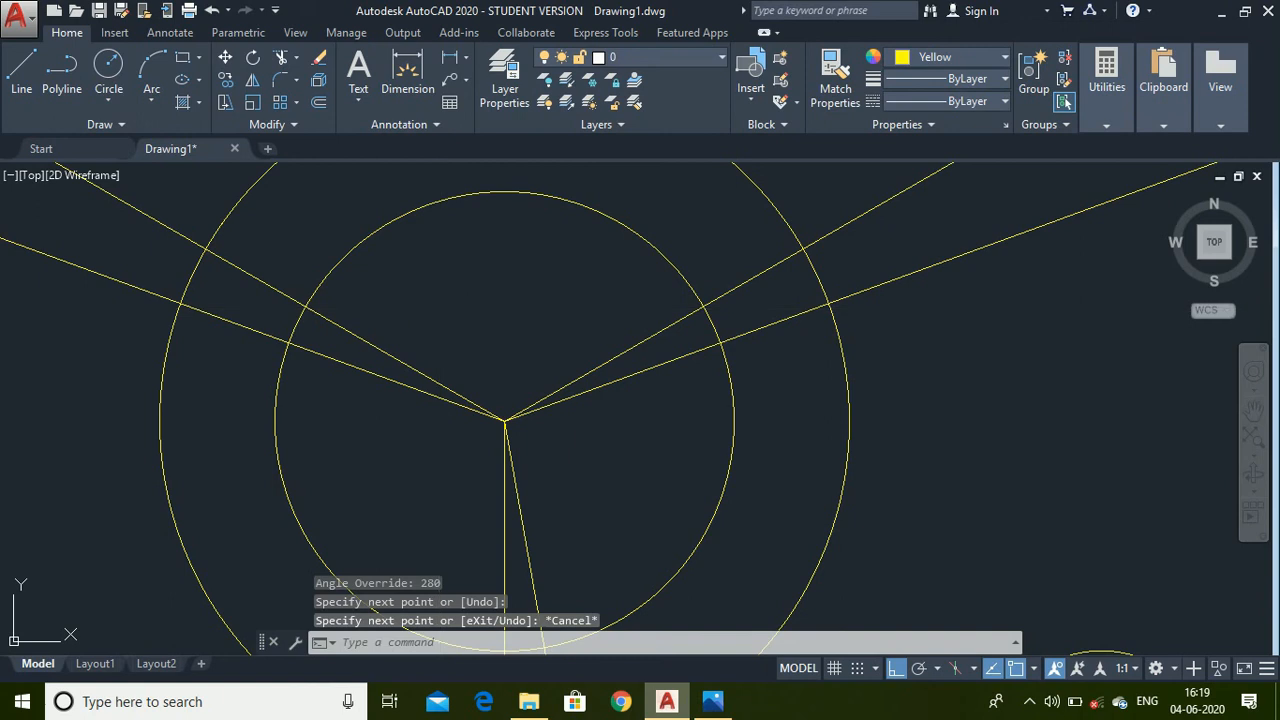
key(Return)
key(Return)
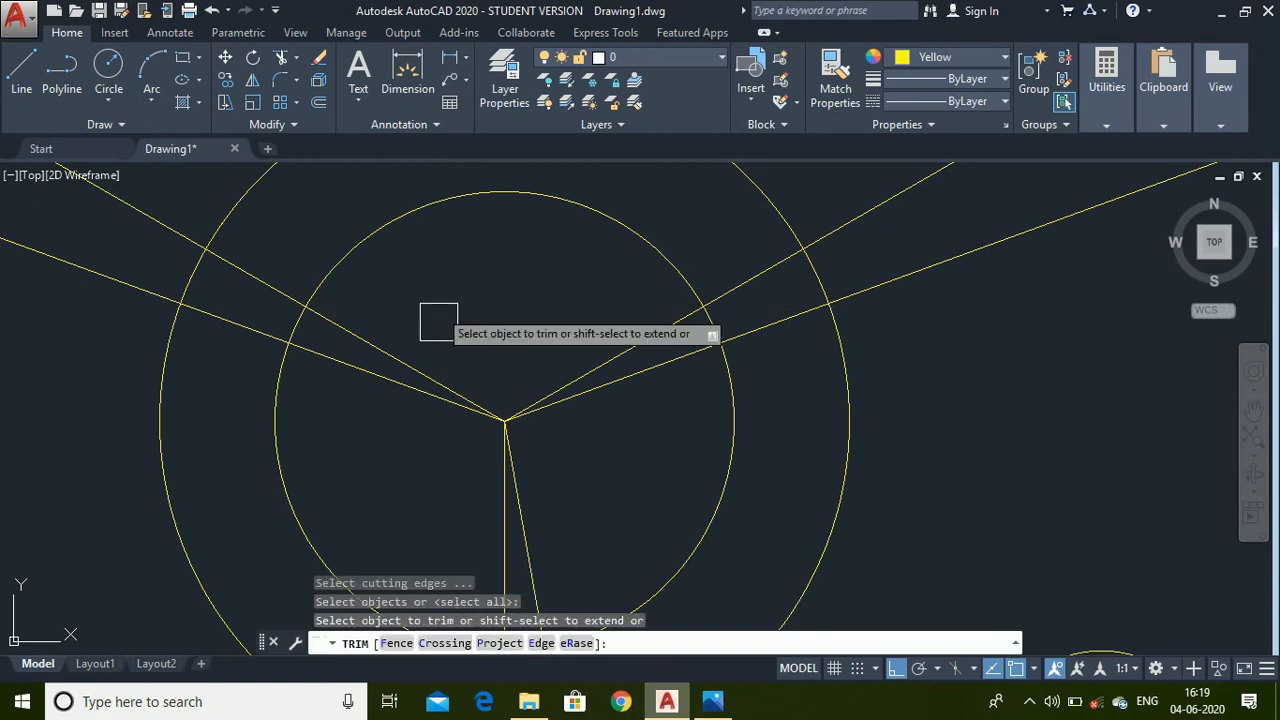
click(391, 270)
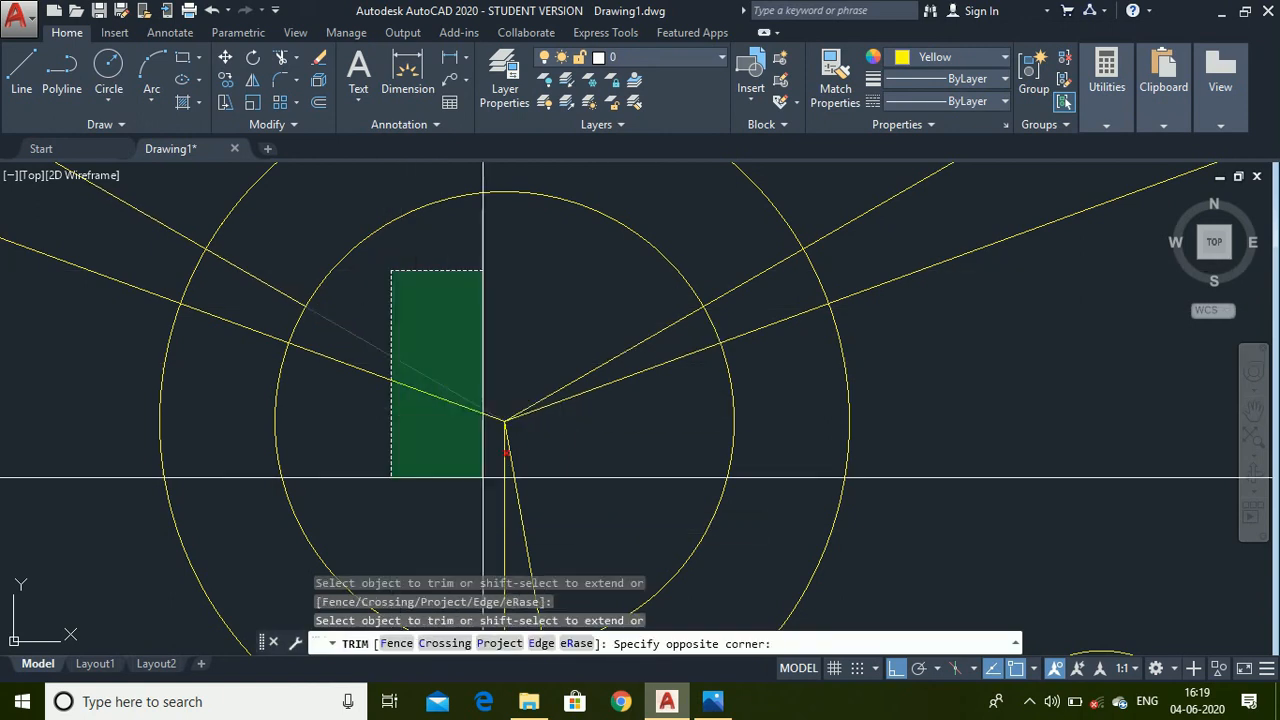
click(649, 509)
- Trim off the ends of the three pairs of radial lines that extend outside the diameter-6 circle
scroll(491, 468, down, 3)
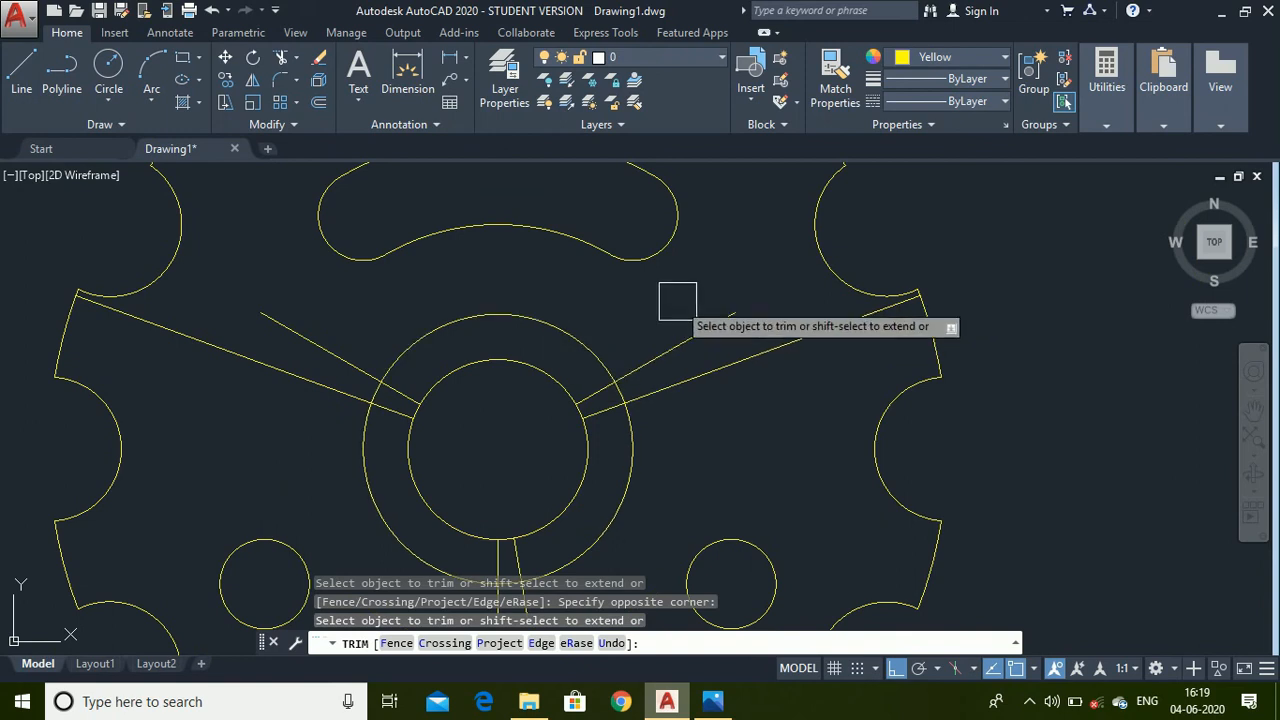
click(666, 297)
click(768, 430)
scroll(771, 371, down, 2)
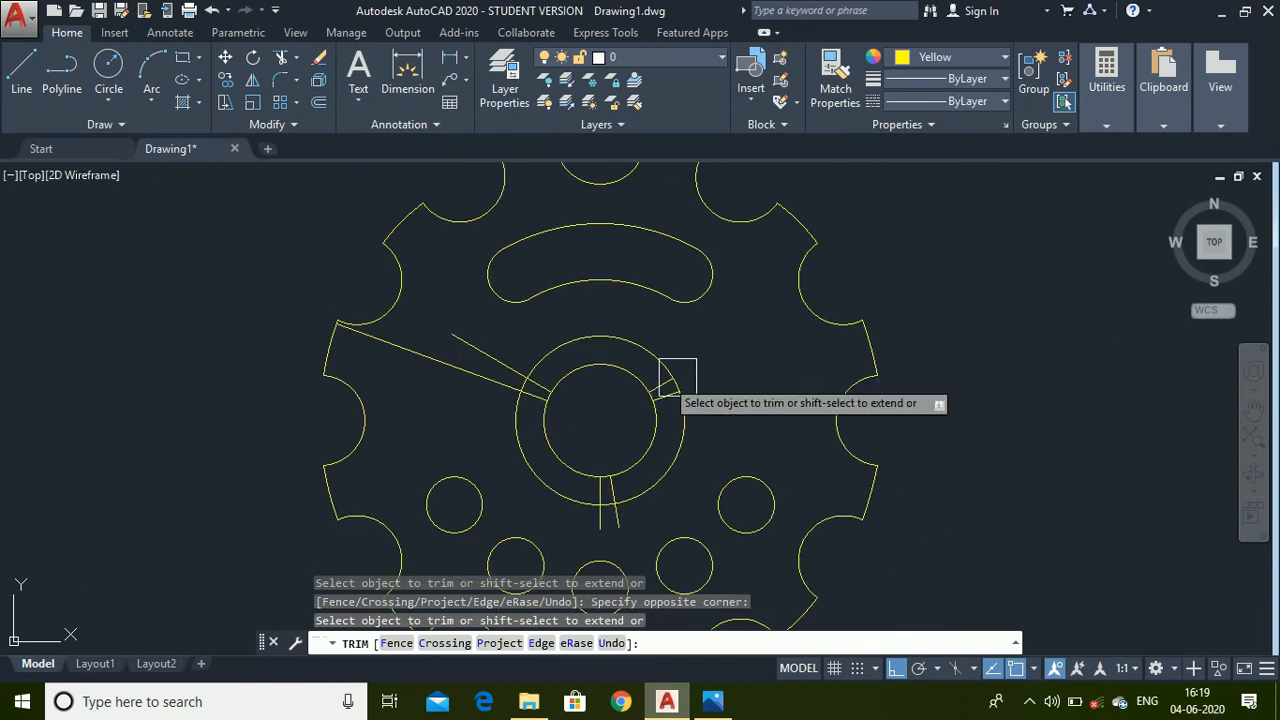
click(423, 423)
click(486, 346)
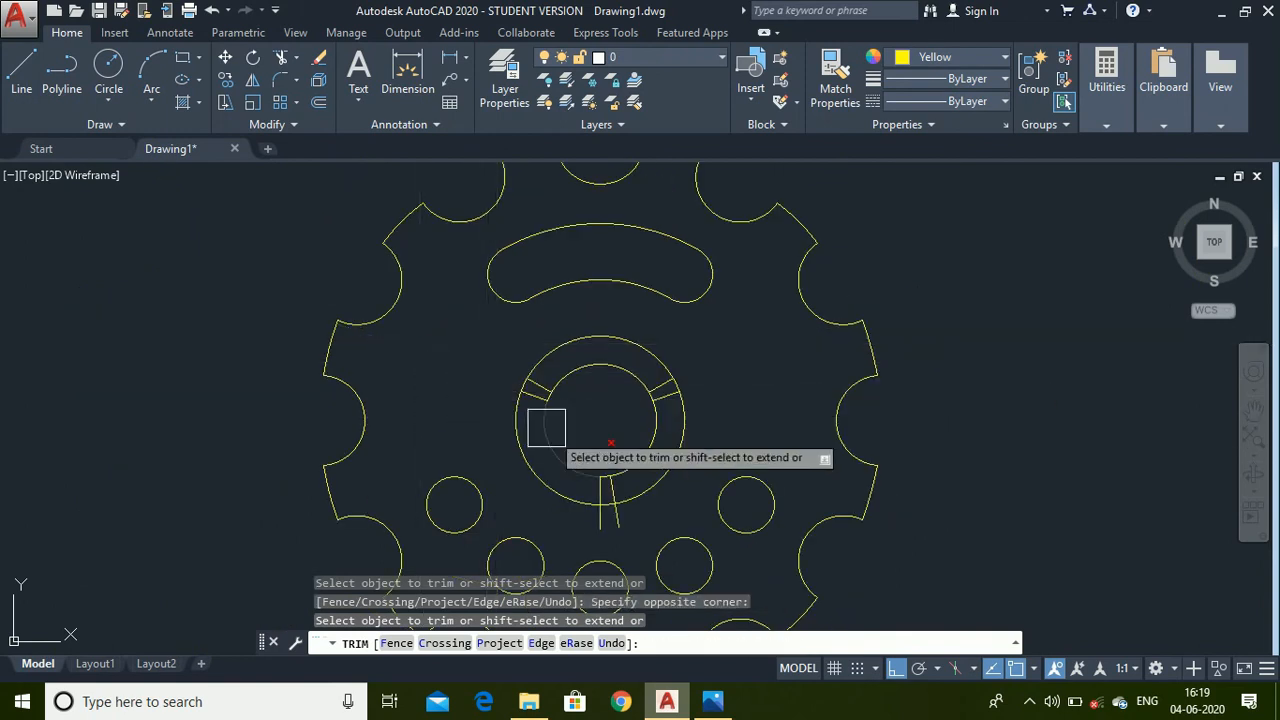
scroll(680, 549, up, 2)
click(618, 507)
click(540, 518)
- Trim the short arcs of the diameter-4 and diameter-6 circles between each pair of radial lines, splitting the ring into three segments
scroll(566, 463, up, 2)
scroll(545, 452, down, 1)
scroll(548, 505, up, 2)
click(531, 486)
click(520, 313)
scroll(515, 436, down, 2)
scroll(682, 435, down, 1)
scroll(729, 257, up, 3)
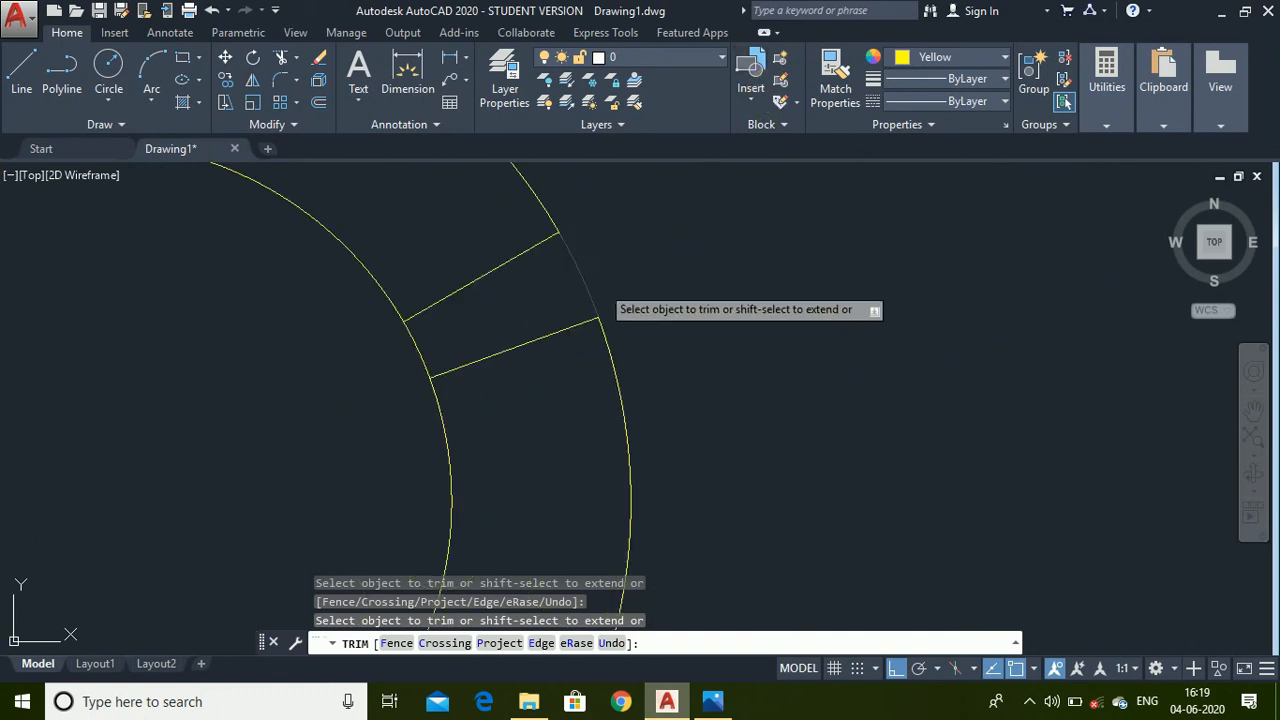
click(588, 284)
click(403, 358)
scroll(422, 379, down, 4)
scroll(47, 330, up, 4)
click(202, 357)
scroll(385, 410, down, 5)
scroll(275, 484, up, 2)
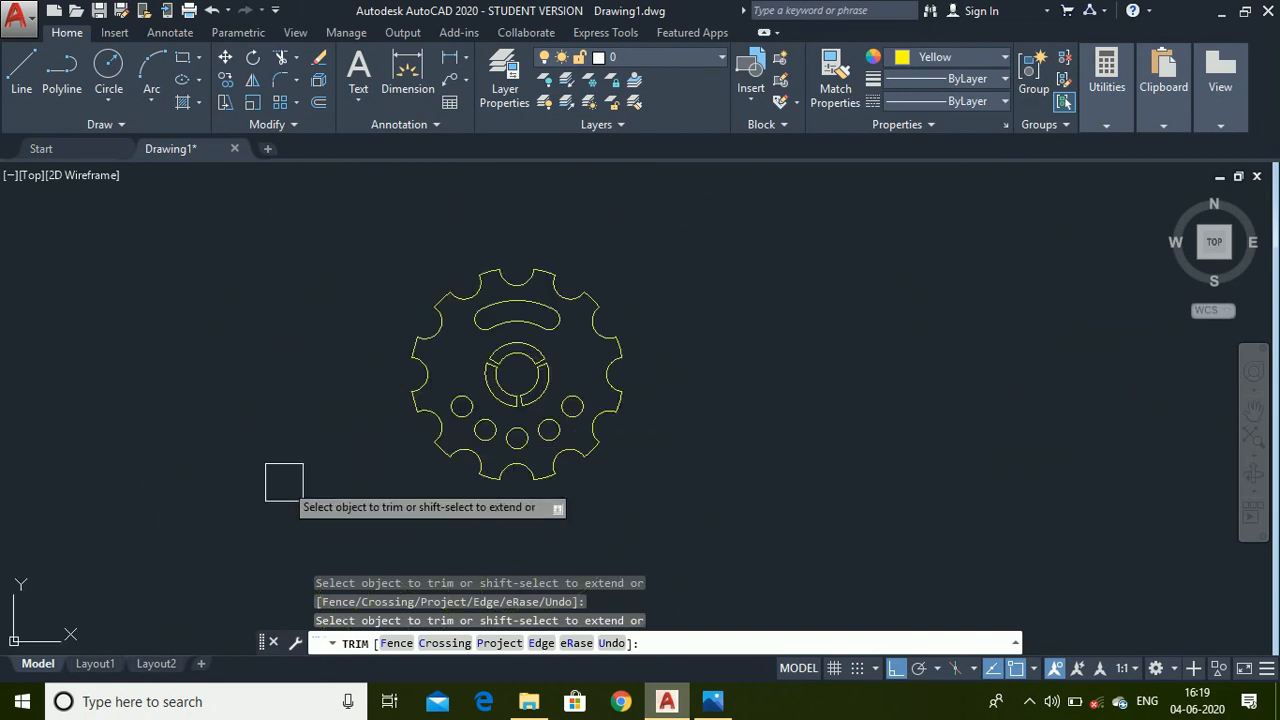
key(Return)
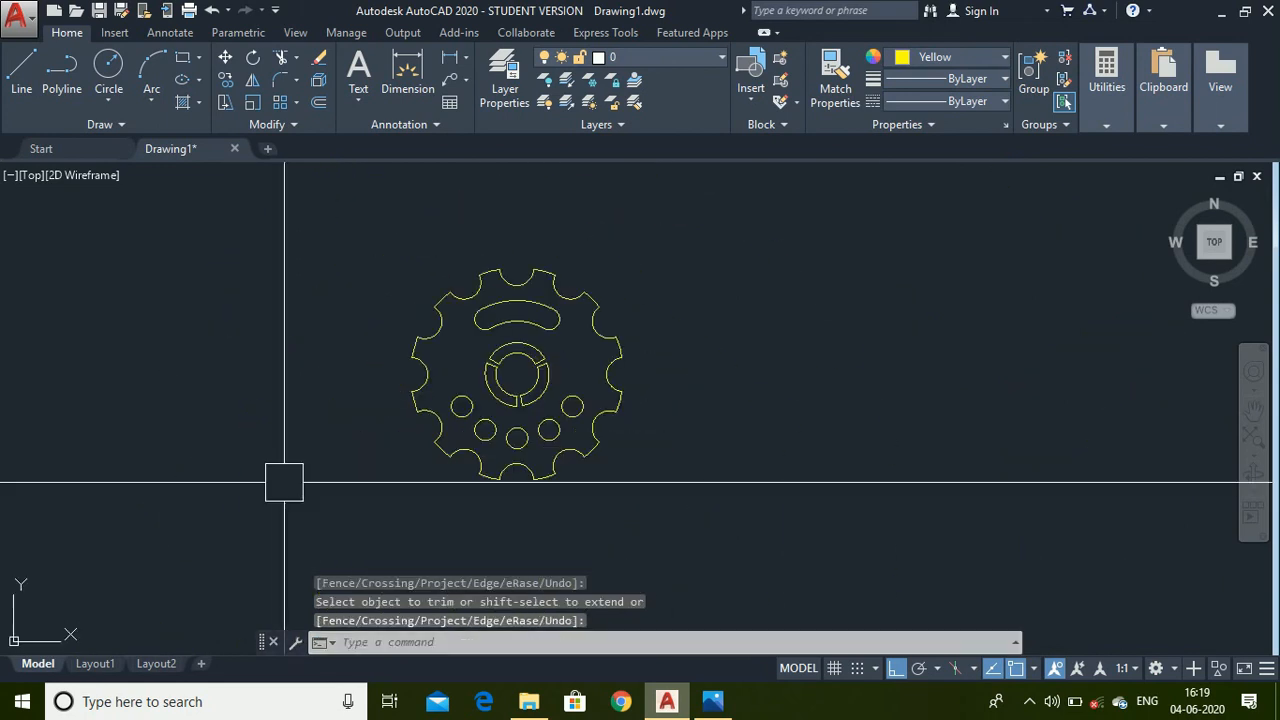
scroll(304, 503, up, 2)
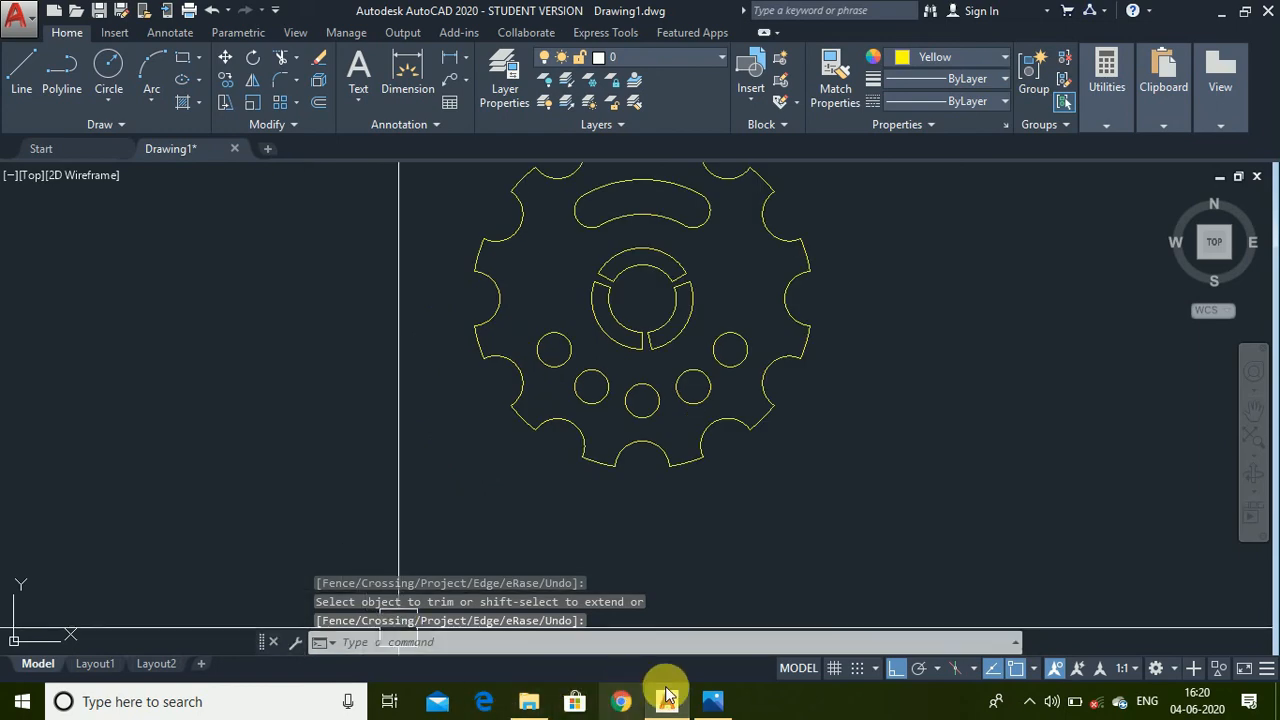